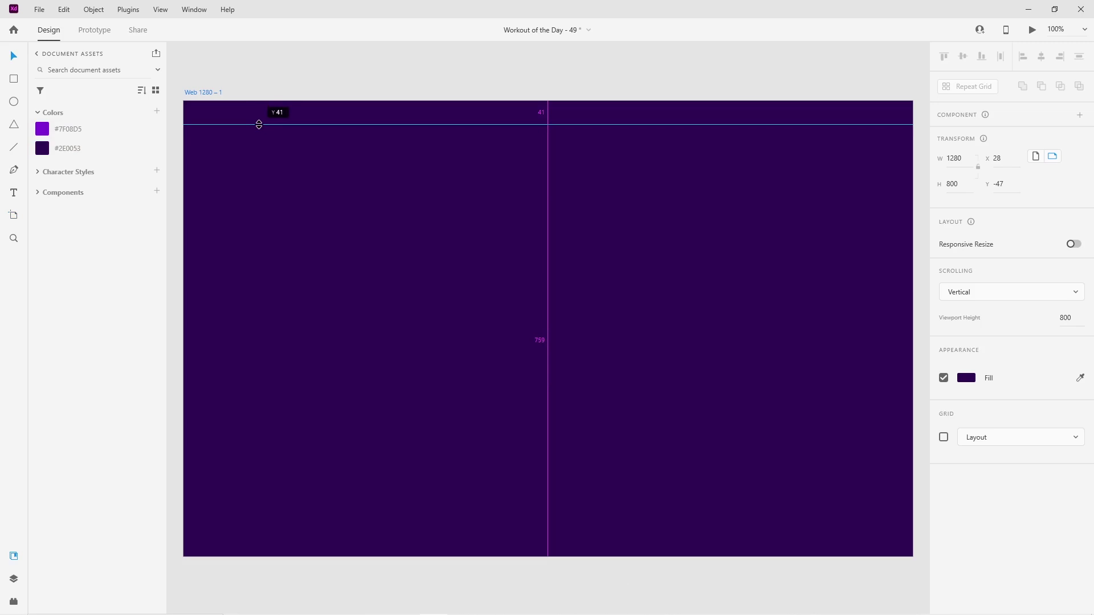
Place layout guides about 40 px inside all four edges of the artboard
{"action": "left_click_drag", "start_coordinate": [201, 176], "coordinate": [891, 231]}
{"action": "left_click_drag", "start_coordinate": [369, 98], "coordinate": [373, 534]}
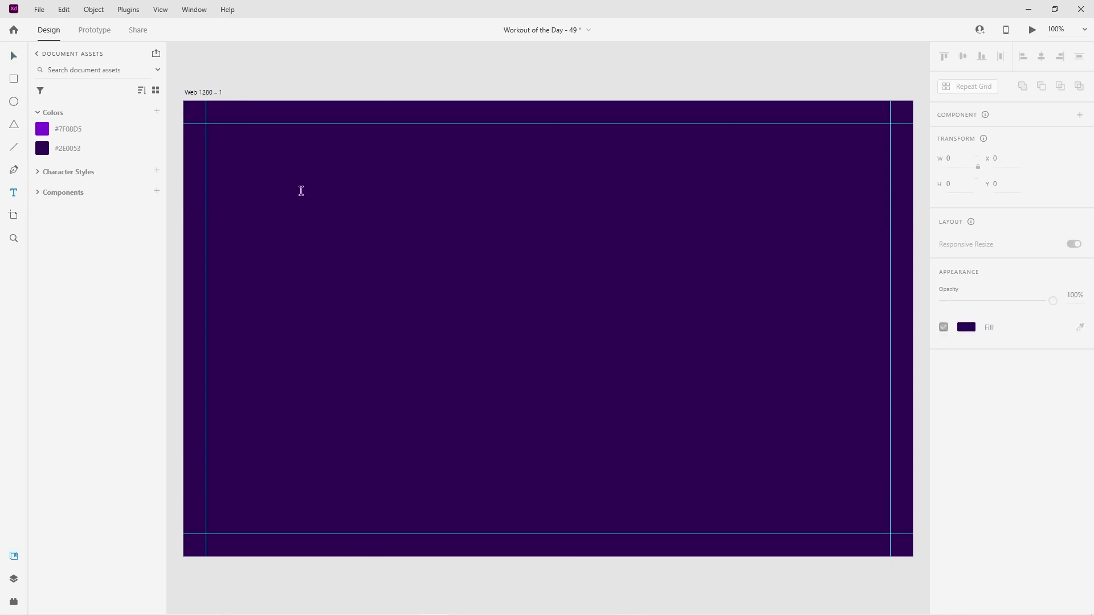
Add the logo text "fitnessa" in the artboard's upper-left area and set its font to Sifonn Basic
{"action": "left_click", "coordinate": [227, 145]}
{"action": "type", "text": "Fitnessa"}
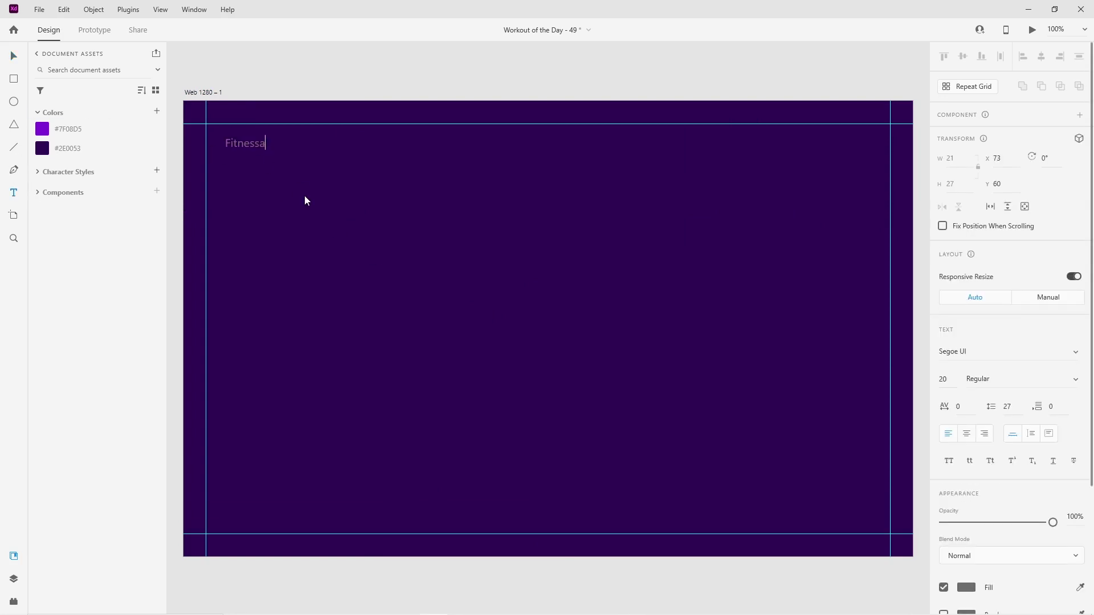
{"action": "key", "text": "BackSpace"}
{"action": "key", "text": "Escape"}
{"action": "left_click", "coordinate": [981, 353]}
{"action": "type", "text": "Si"}
{"action": "key", "text": "Return"}
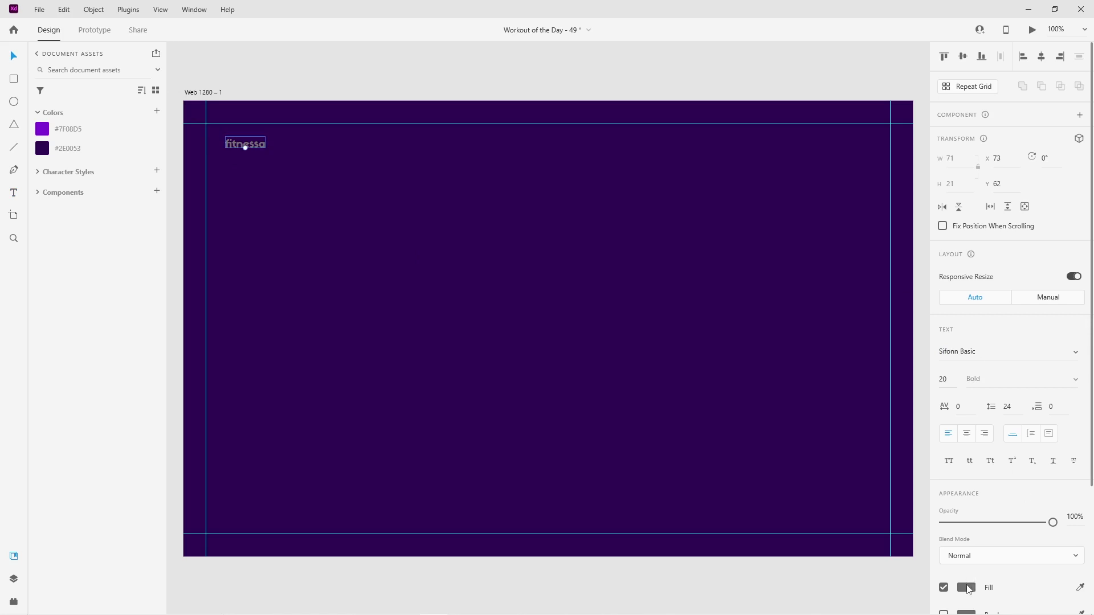
Make the logo text white at size 34 and move it to the upper-left guide intersection
{"action": "left_click", "coordinate": [967, 589]}
{"action": "left_click_drag", "start_coordinate": [836, 501], "coordinate": [743, 408]}
{"action": "left_click", "coordinate": [951, 377]}
{"action": "type", "text": "34"}
{"action": "key", "text": "Return"}
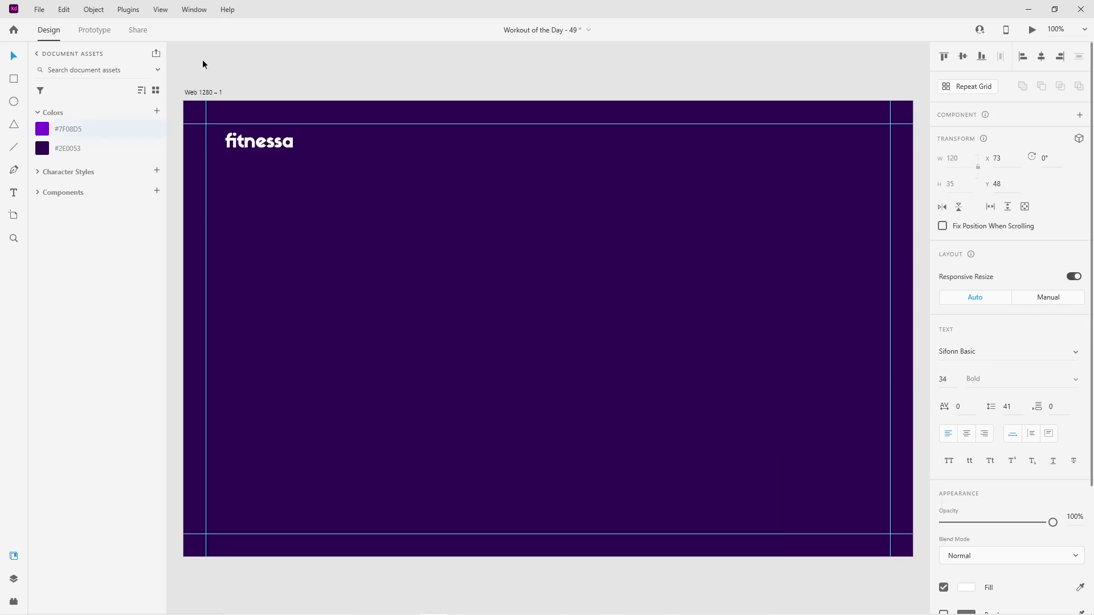
{"action": "scroll", "coordinate": [217, 74], "scroll_direction": "up", "scroll_amount": 5}
{"action": "left_click_drag", "start_coordinate": [279, 222], "coordinate": [256, 212]}
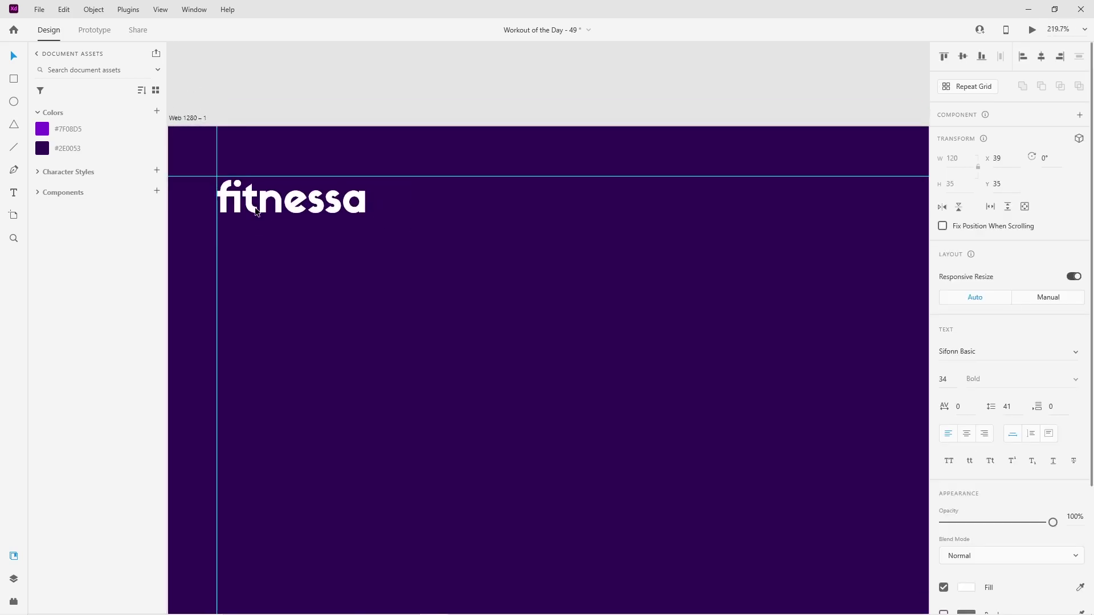
Draw a horizontal line about 38 px long ending at the right guide below the top guide, with border colour FFFFFF
{"action": "scroll", "coordinate": [320, 239], "scroll_direction": "down", "scroll_amount": 5}
{"action": "left_click", "coordinate": [701, 173]}
{"action": "left_click_drag", "start_coordinate": [701, 173], "coordinate": [459, 183]}
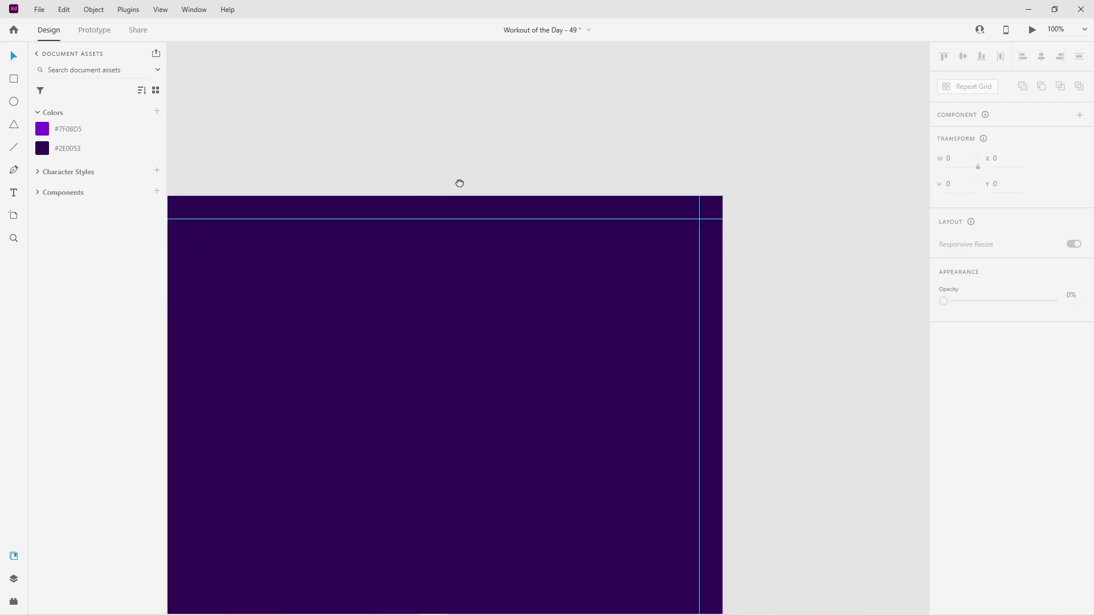
{"action": "scroll", "coordinate": [713, 227], "scroll_direction": "up", "scroll_amount": 5}
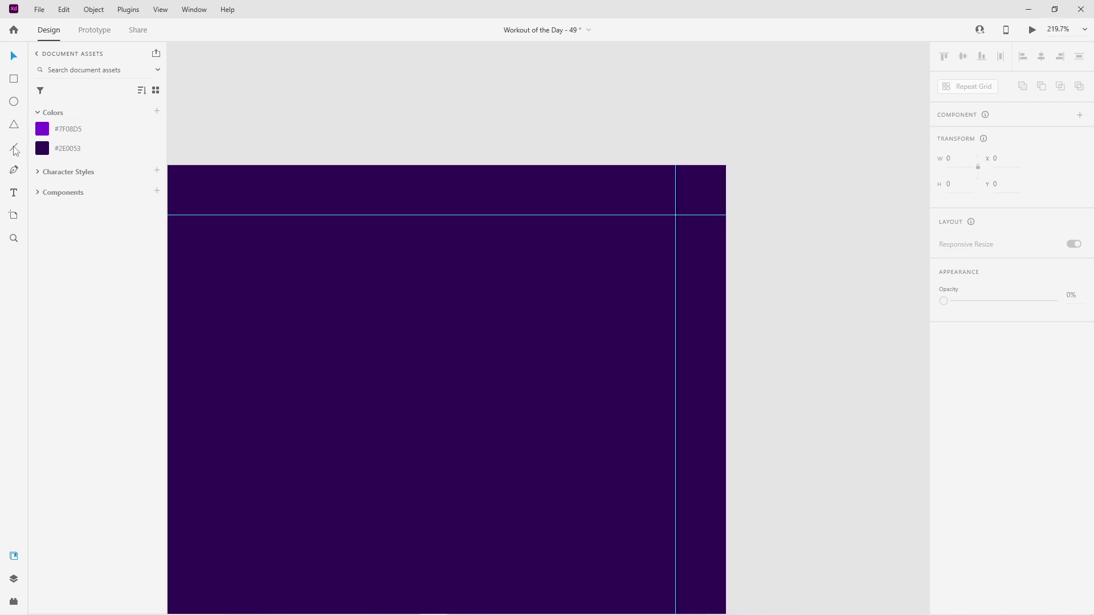
{"action": "left_click_drag", "start_coordinate": [674, 222], "coordinate": [629, 222]}
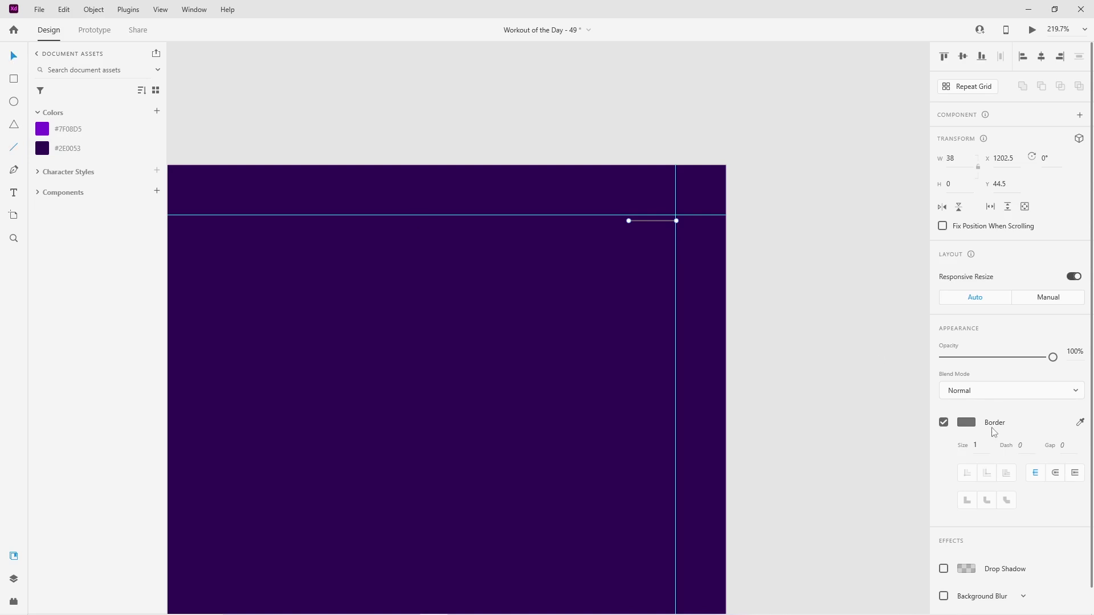
{"action": "left_click", "coordinate": [966, 423]}
{"action": "type", "text": "FFFFFF"}
{"action": "key", "text": "Return"}
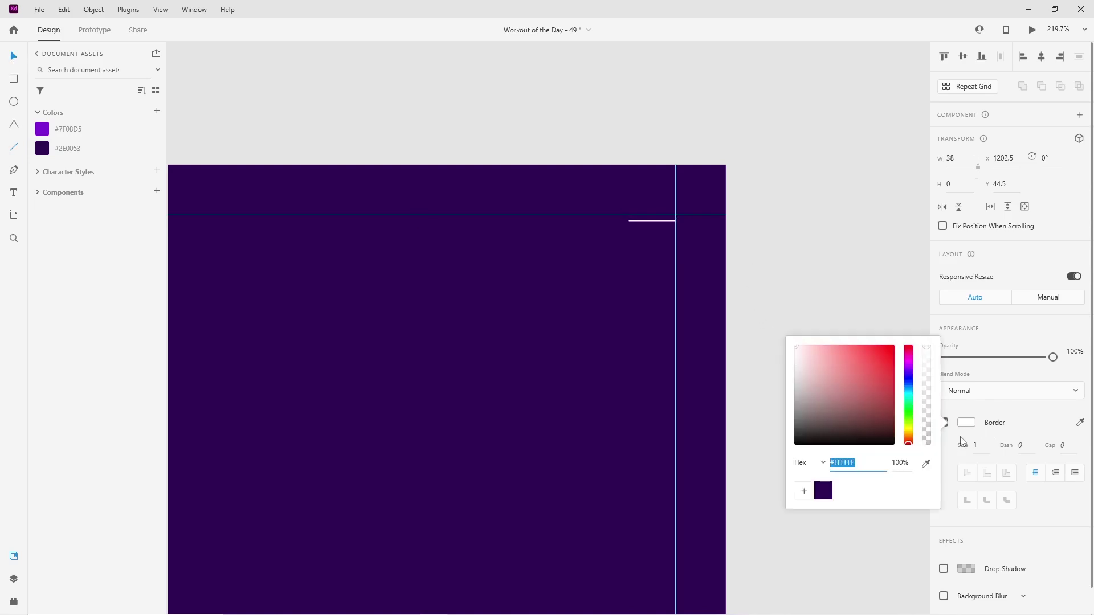
Set the white line's border size to 2 with round caps and lengthen it to about 43 px
{"action": "left_click", "coordinate": [978, 446]}
{"action": "key", "text": "Up"}
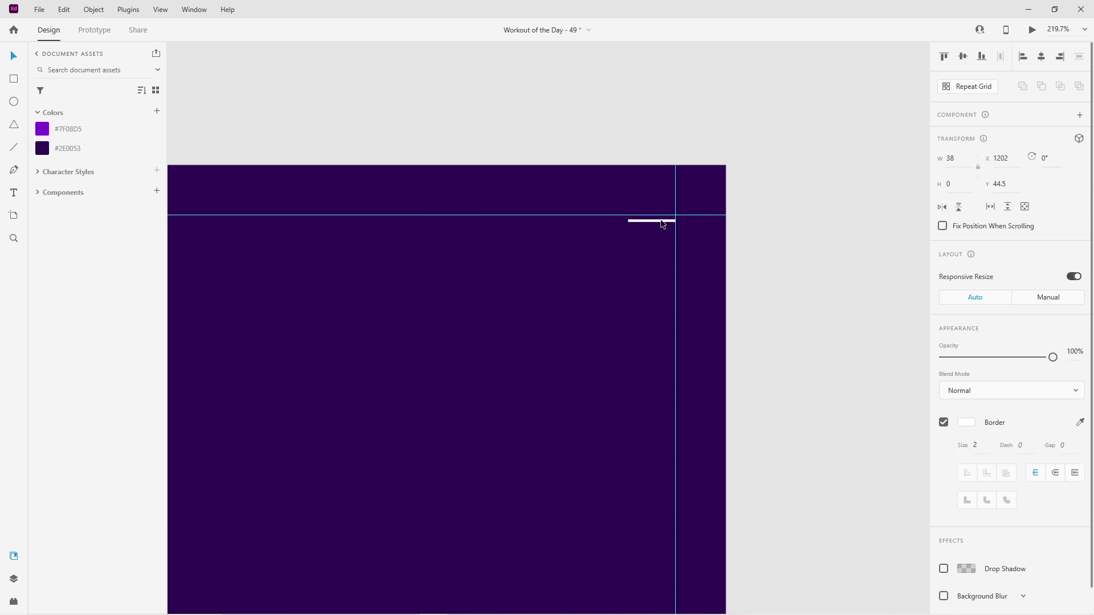
{"action": "key", "text": "Up"}
{"action": "key", "text": "Down"}
{"action": "key", "text": "Escape"}
{"action": "left_click", "coordinate": [651, 225]}
{"action": "key", "text": "ctrl+3"}
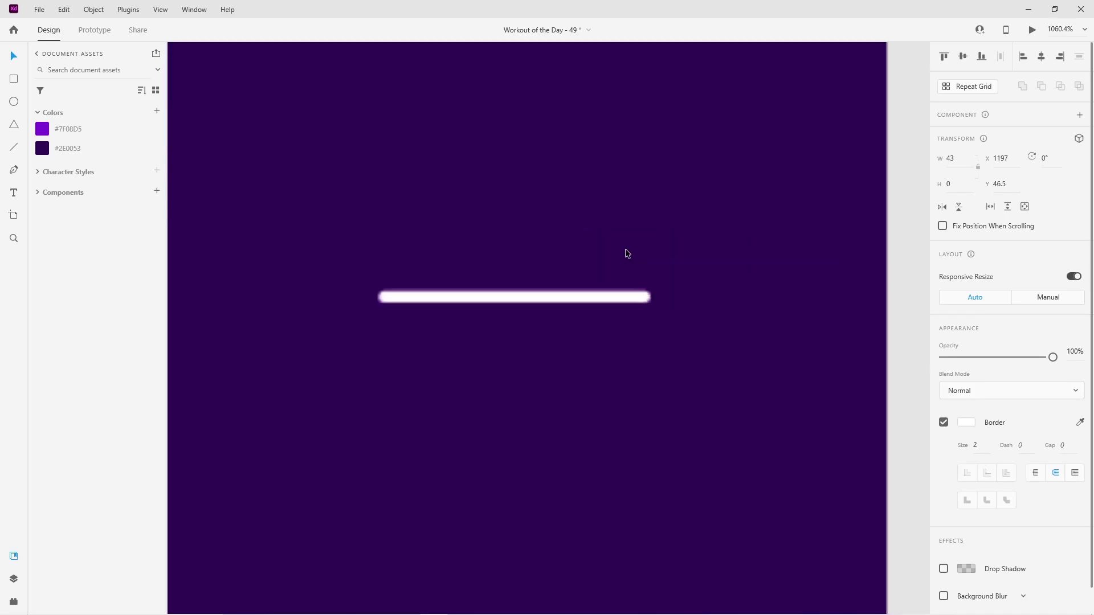
Duplicate the white line directly below the original at Y 50.5 to form a two-bar menu icon
{"action": "left_click_drag", "start_coordinate": [607, 269], "coordinate": [601, 327]}
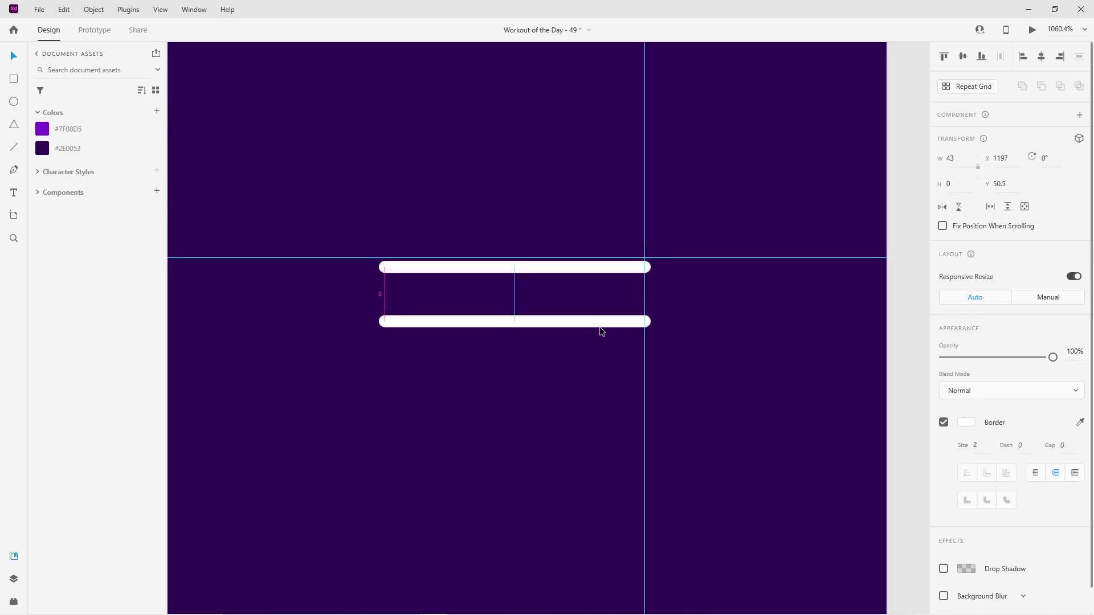
{"action": "scroll", "coordinate": [602, 331], "scroll_direction": "down", "scroll_amount": 15}
{"action": "left_click", "coordinate": [749, 416]}
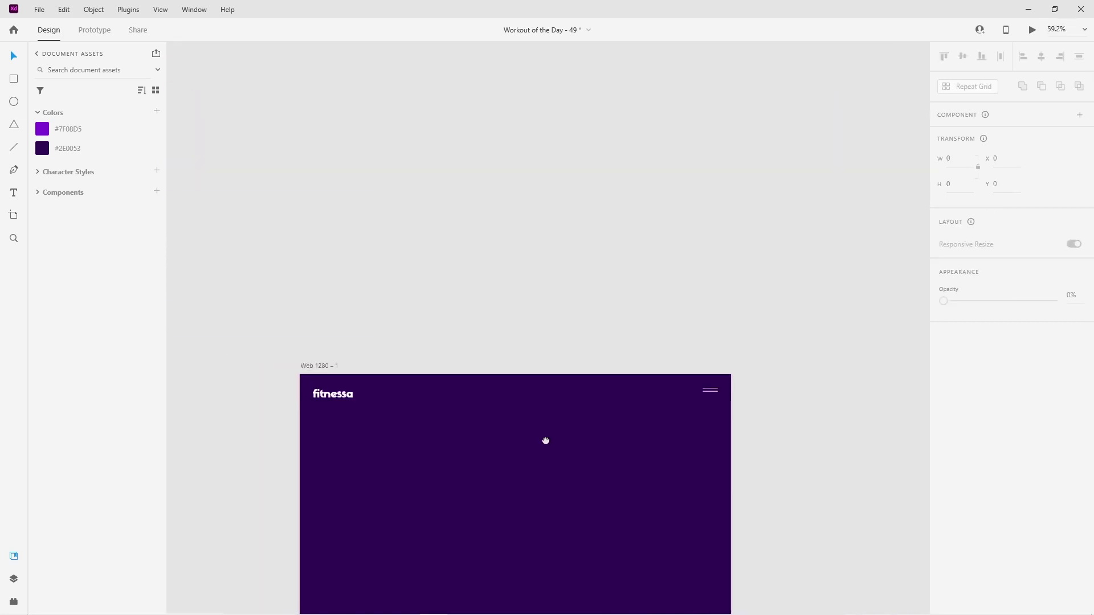
{"action": "left_click_drag", "start_coordinate": [546, 441], "coordinate": [572, 337]}
{"action": "key", "text": "ctrl+1"}
{"action": "left_click_drag", "start_coordinate": [545, 448], "coordinate": [539, 446]}
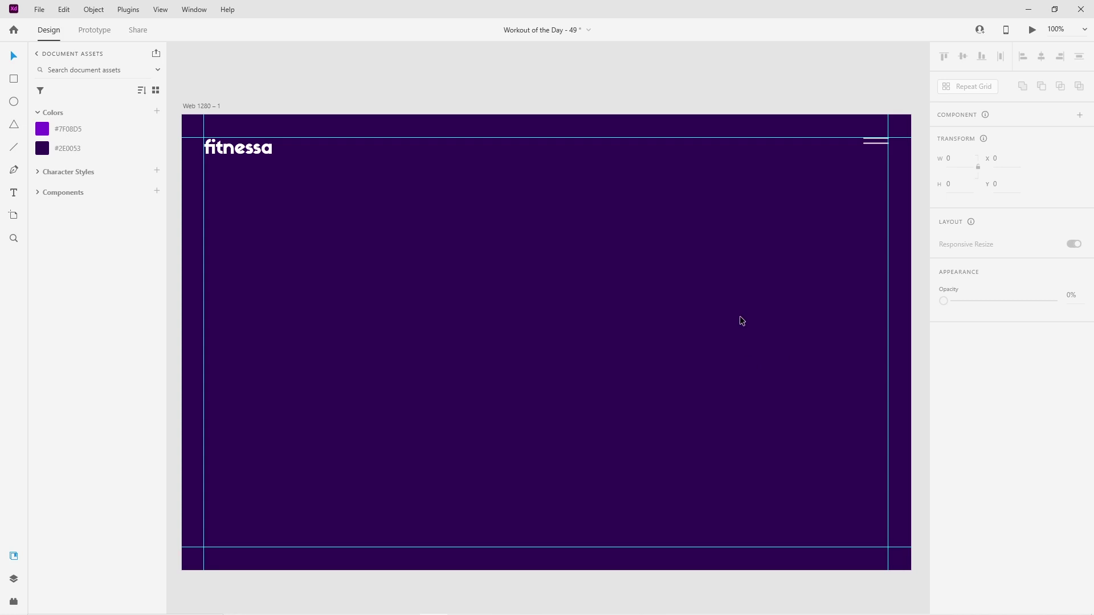
Switch to Freepik in the browser, open the photo of the female athlete jumping on a purple background, and download it
{"action": "left_click", "coordinate": [525, 605]}
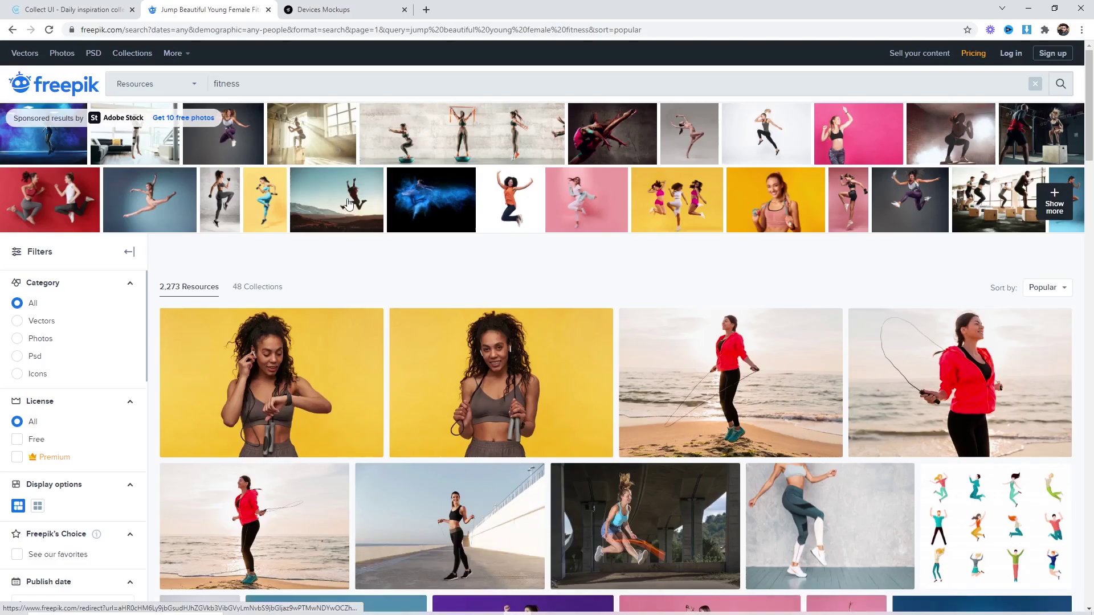
{"action": "double_click", "coordinate": [238, 84]}
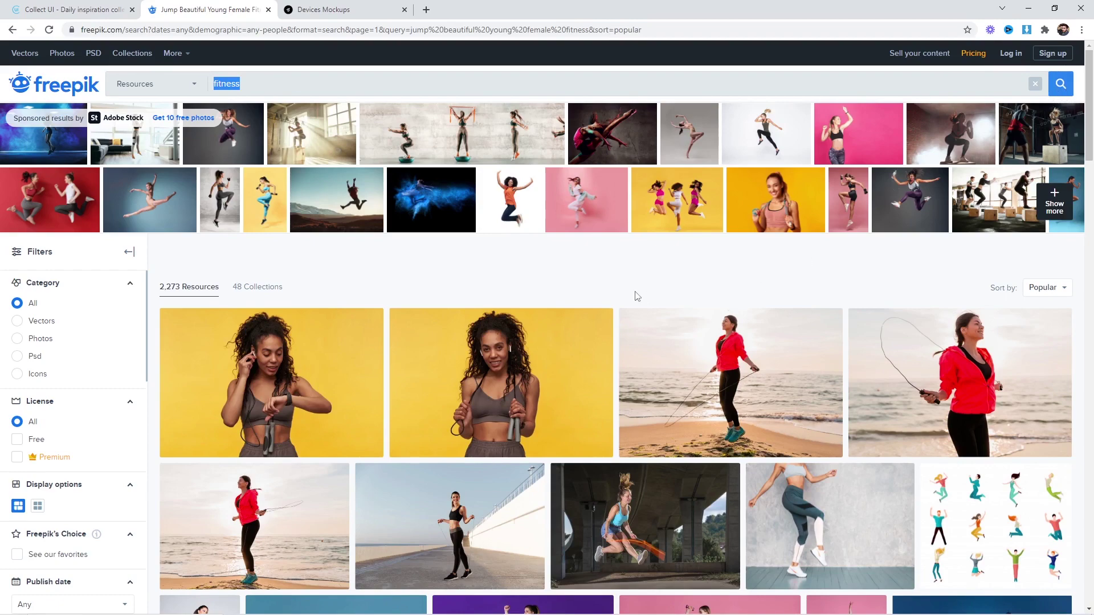
{"action": "scroll", "coordinate": [647, 298], "scroll_direction": "down", "scroll_amount": 6}
{"action": "left_click", "coordinate": [517, 310]}
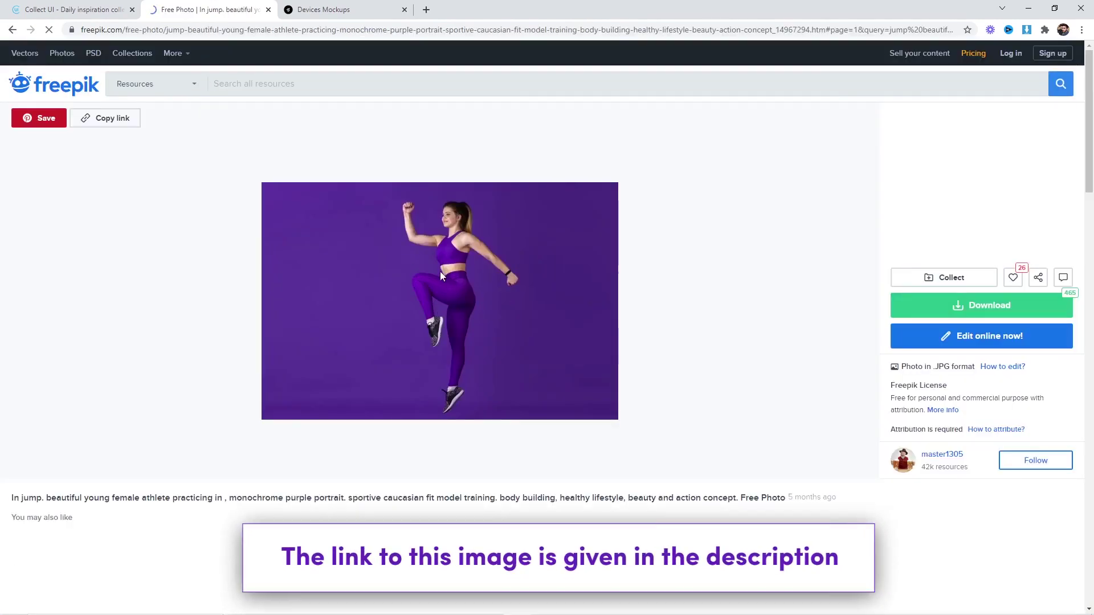
{"action": "left_click", "coordinate": [990, 307]}
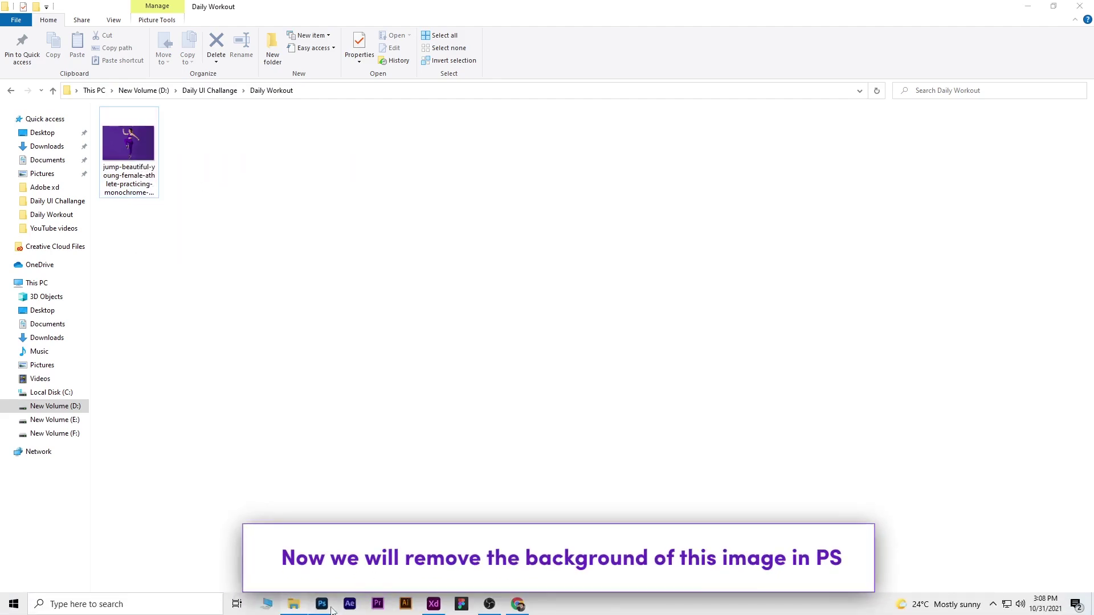
Switch to Photoshop and remove the athlete photo's background with the Remove background quick action
{"action": "left_click", "coordinate": [329, 606]}
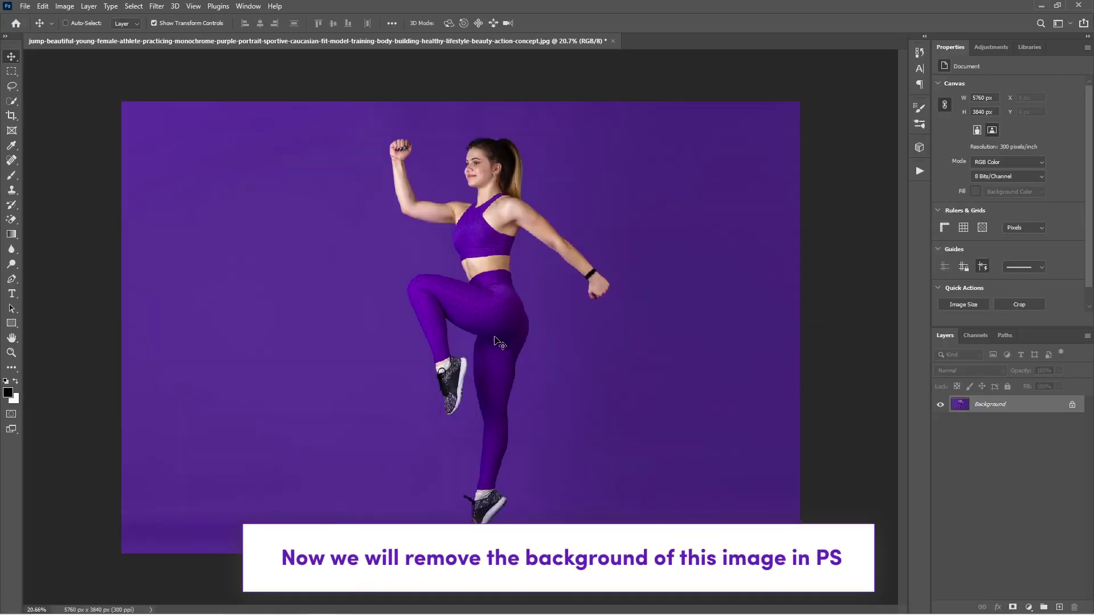
{"action": "left_click", "coordinate": [272, 6]}
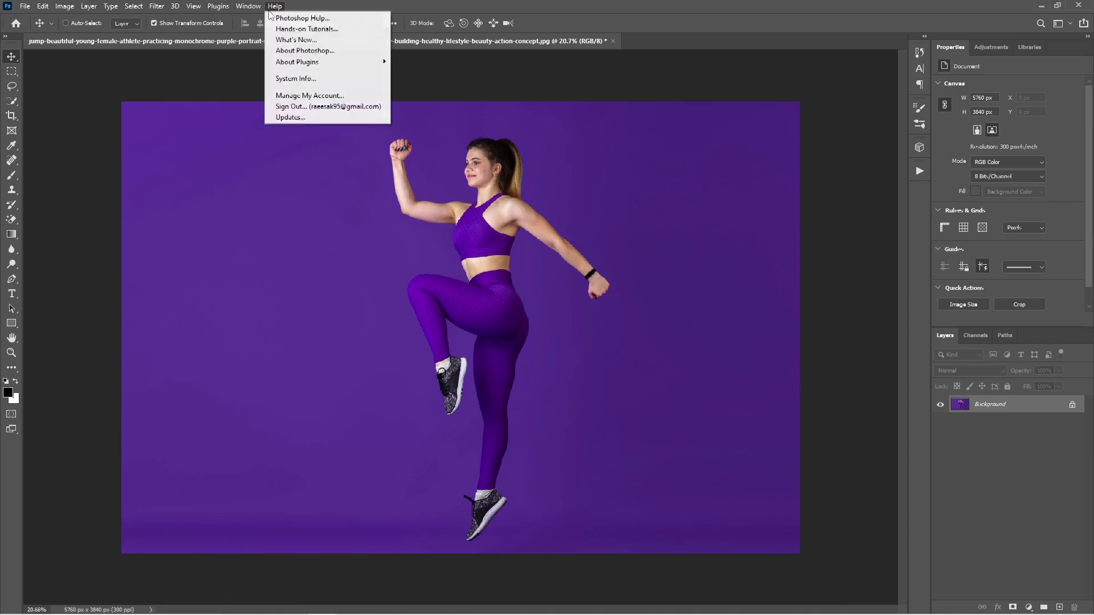
{"action": "left_click", "coordinate": [304, 18]}
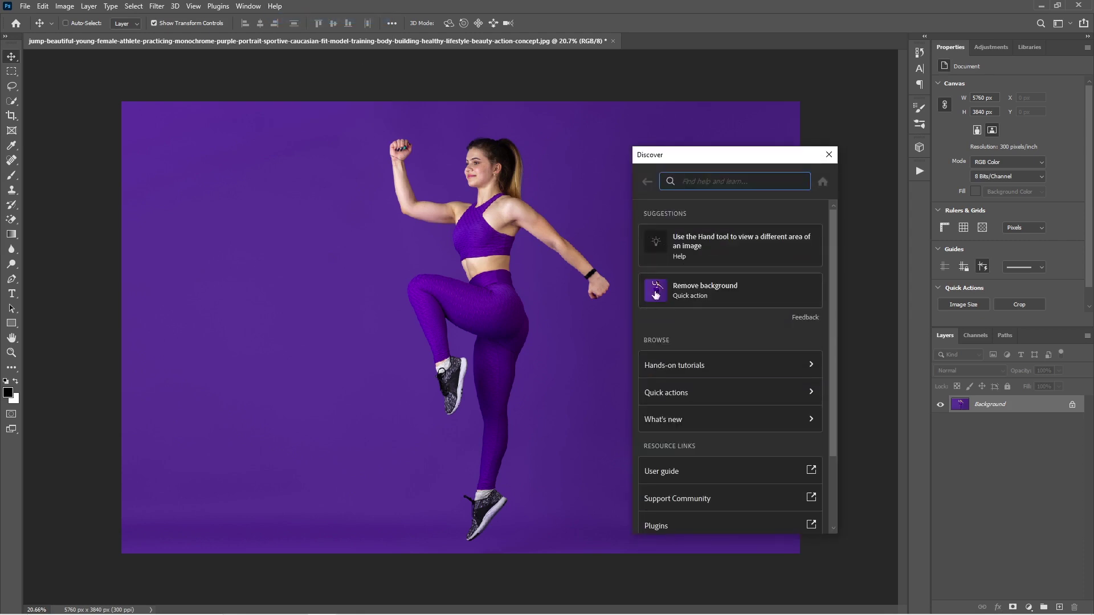
{"action": "left_click", "coordinate": [691, 293]}
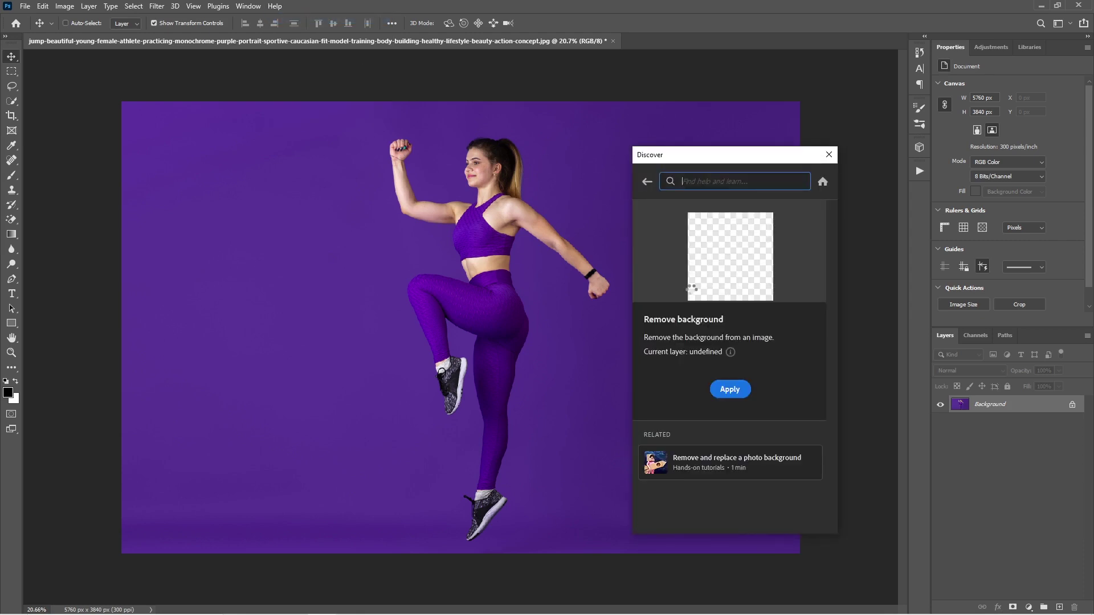
{"action": "left_click", "coordinate": [722, 392]}
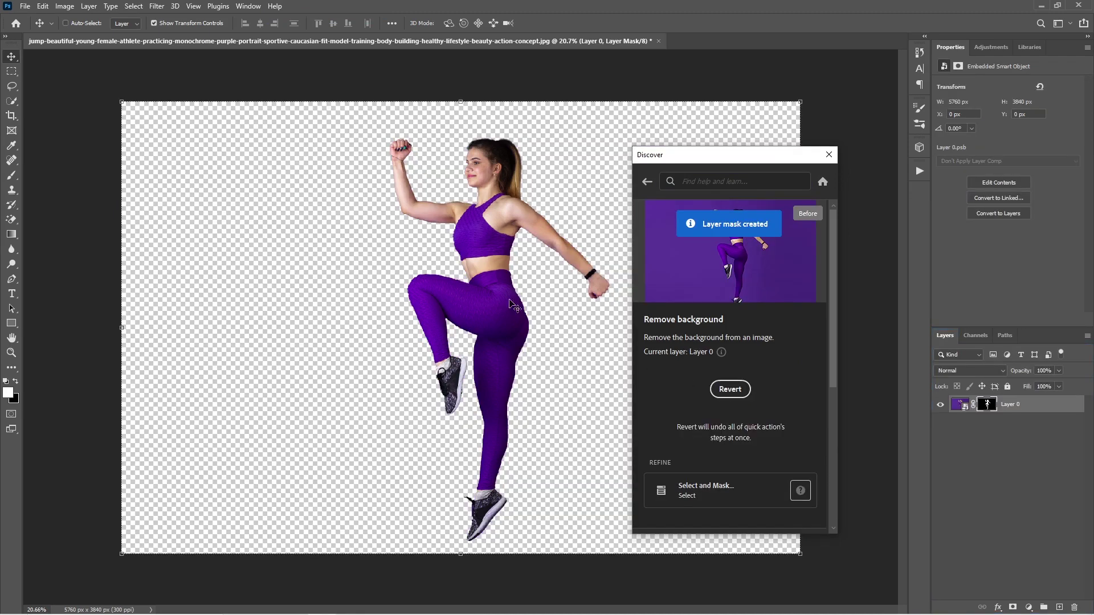
{"action": "left_click", "coordinate": [829, 154]}
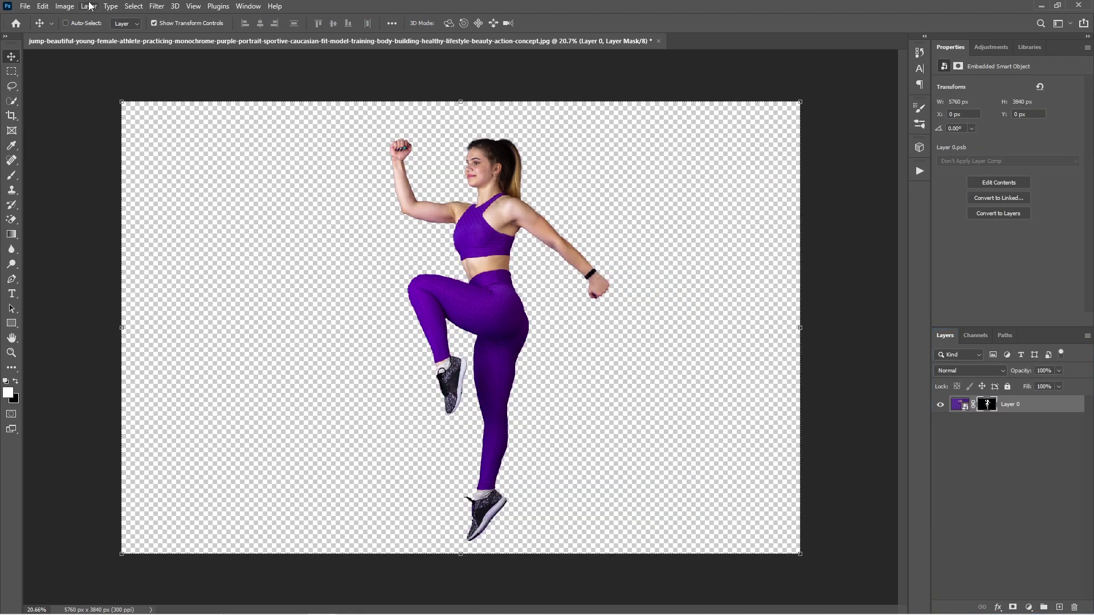
Crop the canvas closely around the athlete's sides to about 1920 × 3840 px
{"action": "left_click", "coordinate": [11, 116]}
{"action": "left_click_drag", "start_coordinate": [797, 332], "coordinate": [704, 336]}
{"action": "left_click_drag", "start_coordinate": [217, 328], "coordinate": [348, 324]}
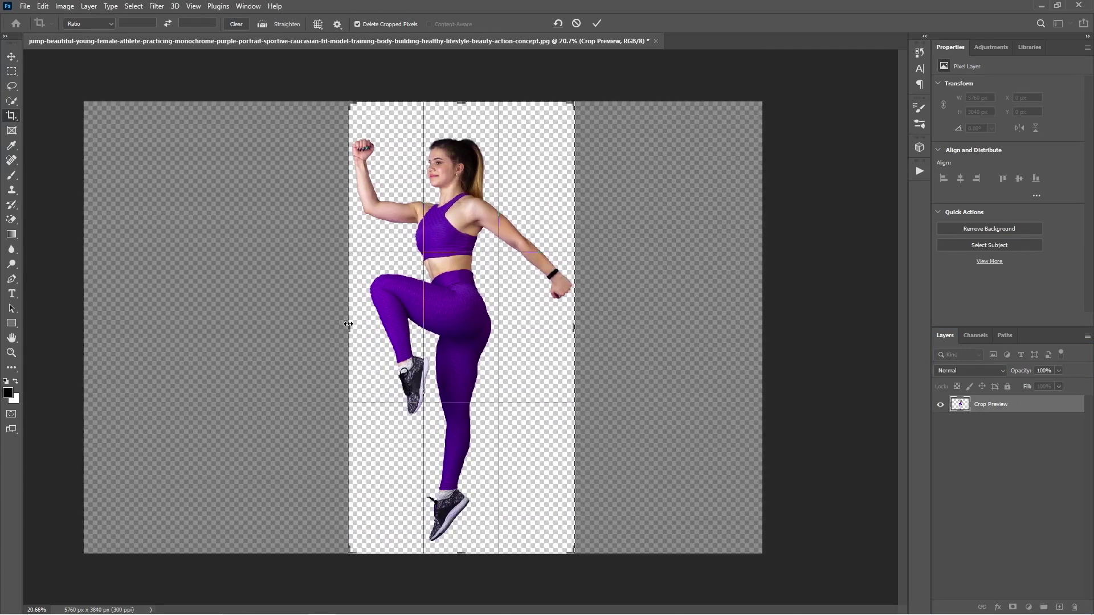
{"action": "left_click", "coordinate": [597, 23]}
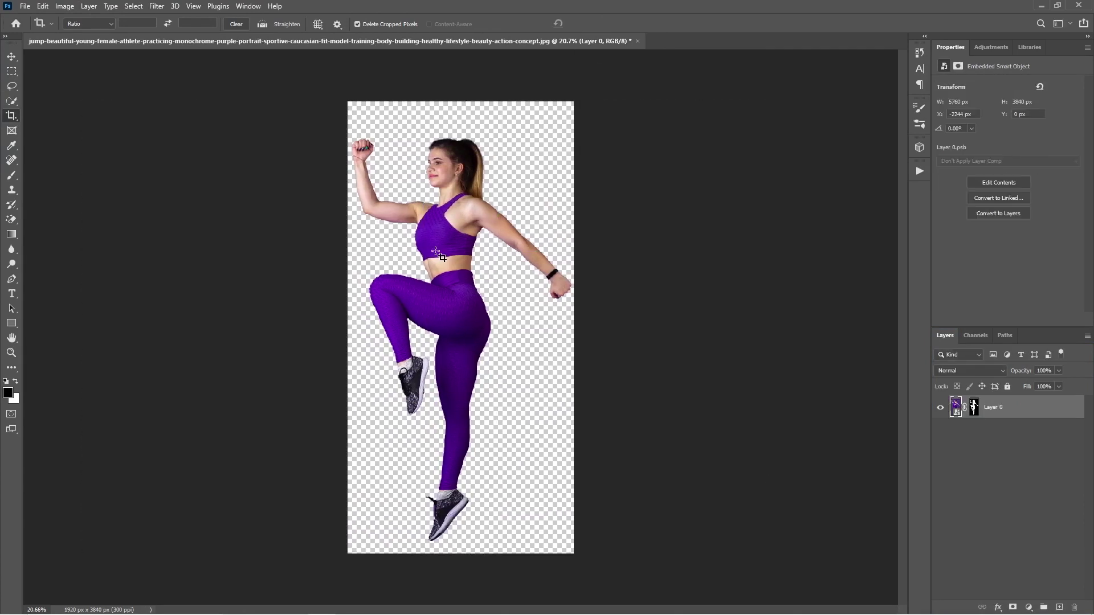
Export the cropped cutout with Save for Web as a transparent PNG-24 at 1920 × 3840 px
{"action": "left_click", "coordinate": [25, 6]}
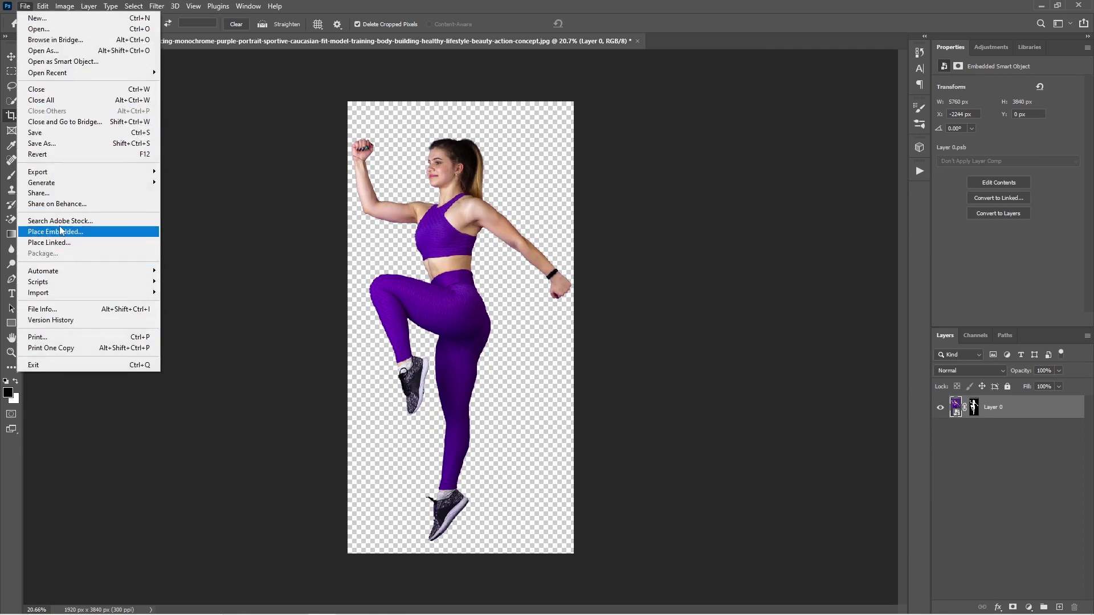
{"action": "mouse_move", "coordinate": [140, 175]}
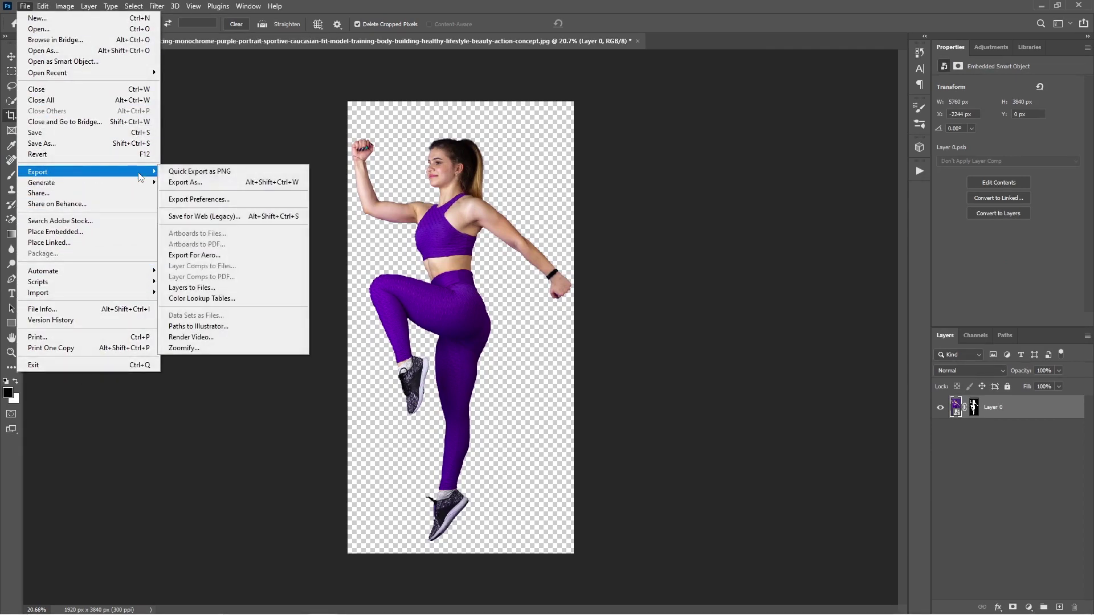
{"action": "left_click", "coordinate": [205, 217]}
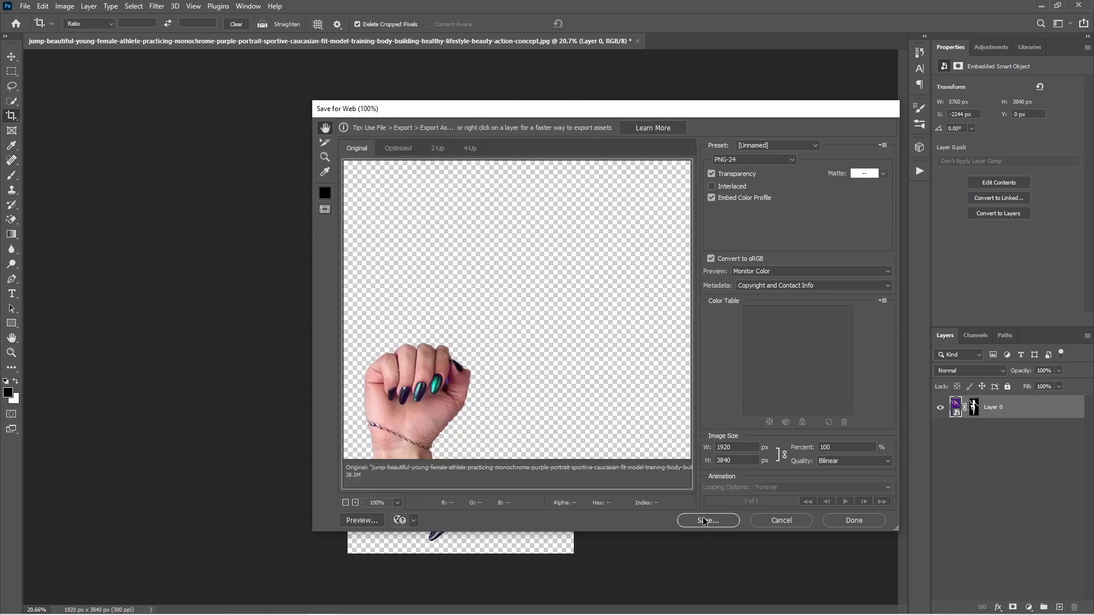
Switch back to Adobe XD and place the cutout athlete image from the Daily Workout folder onto the artboard
{"action": "mouse_move", "coordinate": [445, 605]}
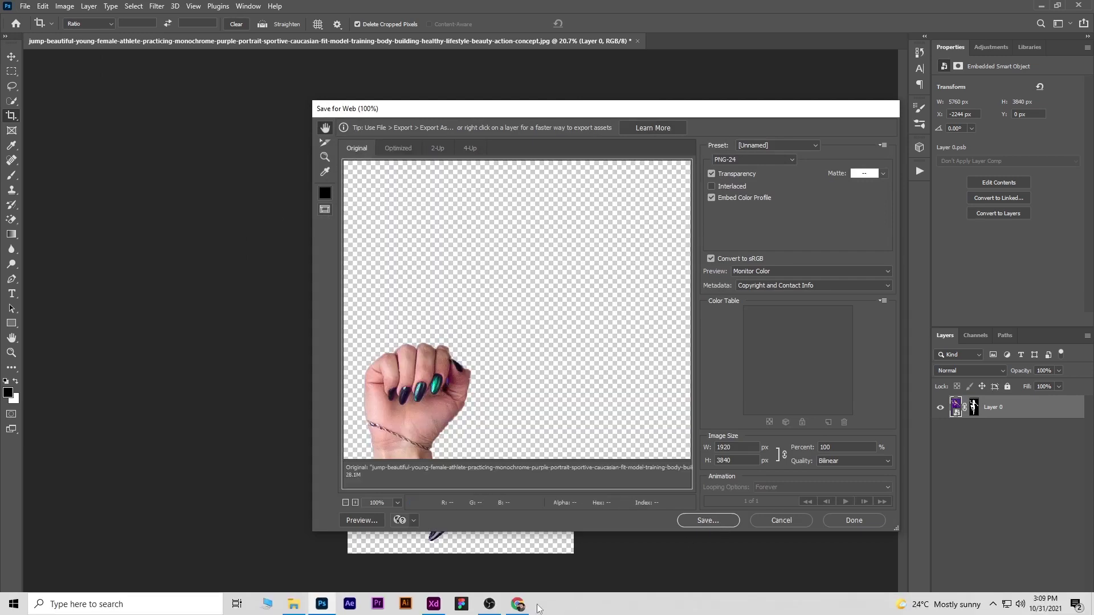
{"action": "left_click", "coordinate": [436, 606]}
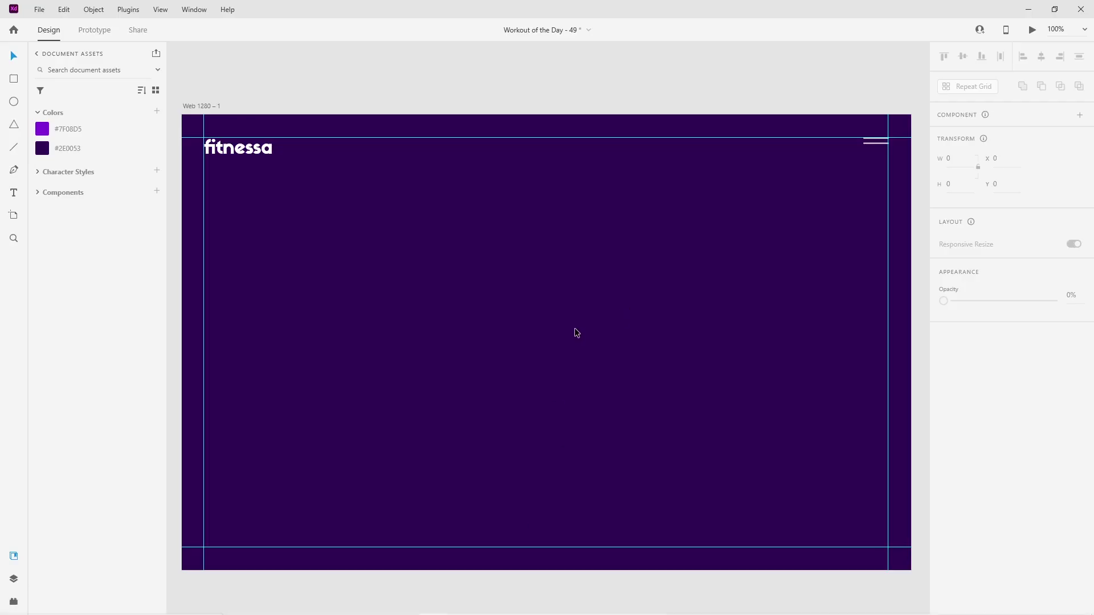
{"action": "left_click", "coordinate": [294, 604]}
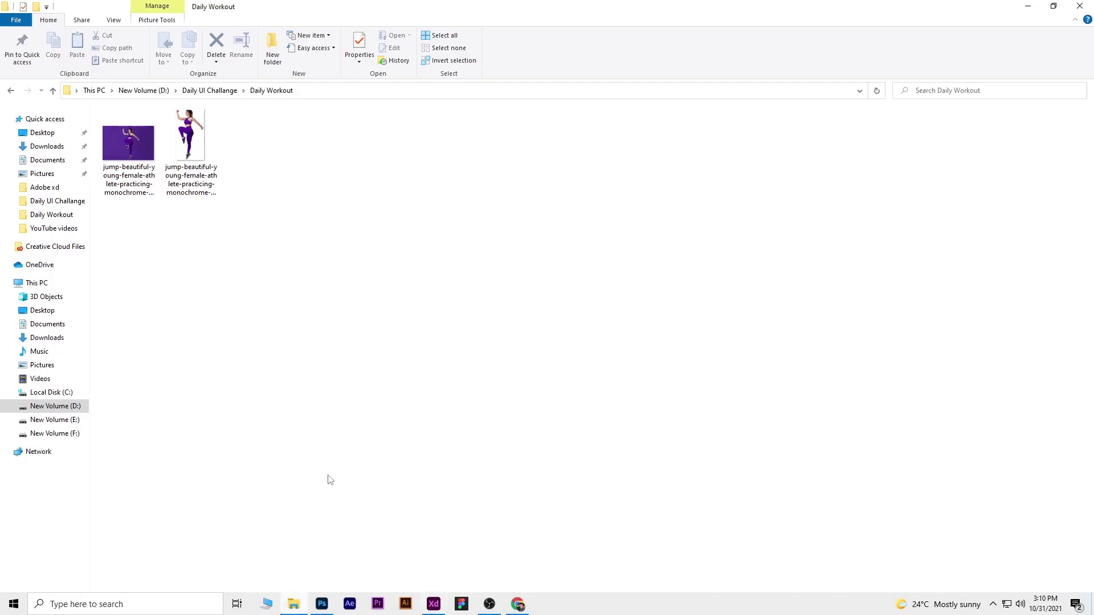
{"action": "left_click_drag", "start_coordinate": [550, 612], "coordinate": [630, 354]}
{"action": "scroll", "coordinate": [633, 365], "scroll_direction": "down", "scroll_amount": 10}
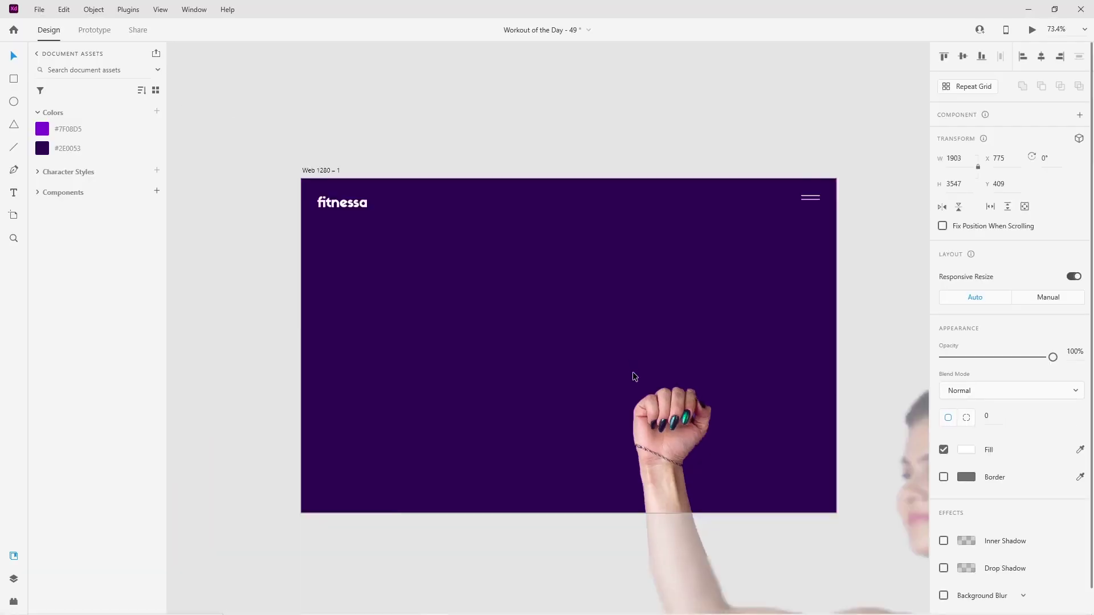
Scale the athlete image to about 300 × 559 px and move it to about X 846, Y 121 on the artboard
{"action": "left_click_drag", "start_coordinate": [735, 589], "coordinate": [657, 451]}
{"action": "scroll", "coordinate": [670, 364], "scroll_direction": "up", "scroll_amount": 4}
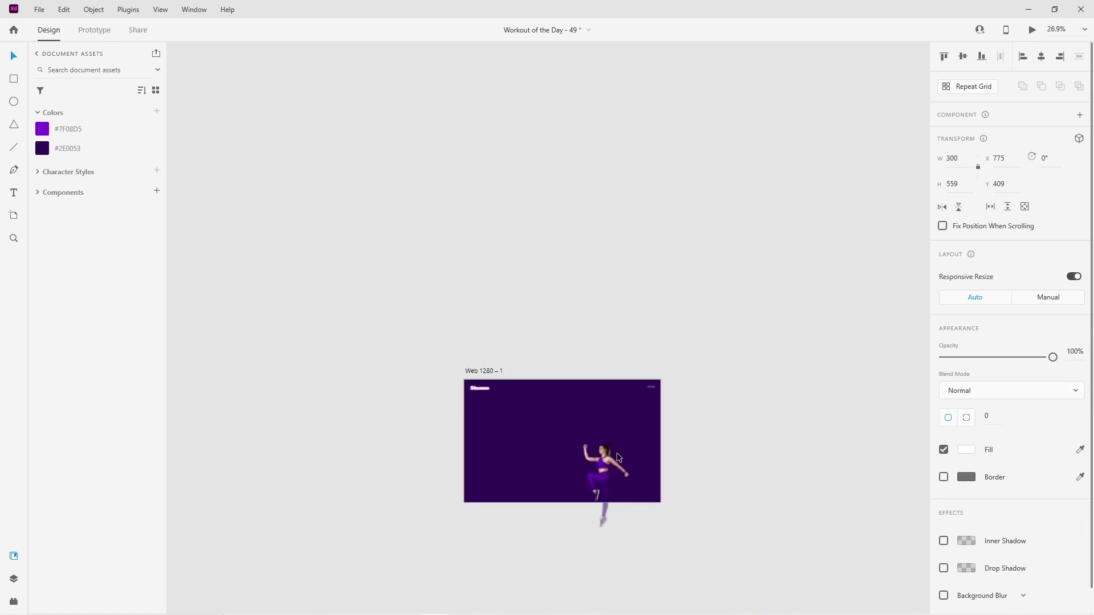
{"action": "left_click_drag", "start_coordinate": [600, 491], "coordinate": [611, 447]}
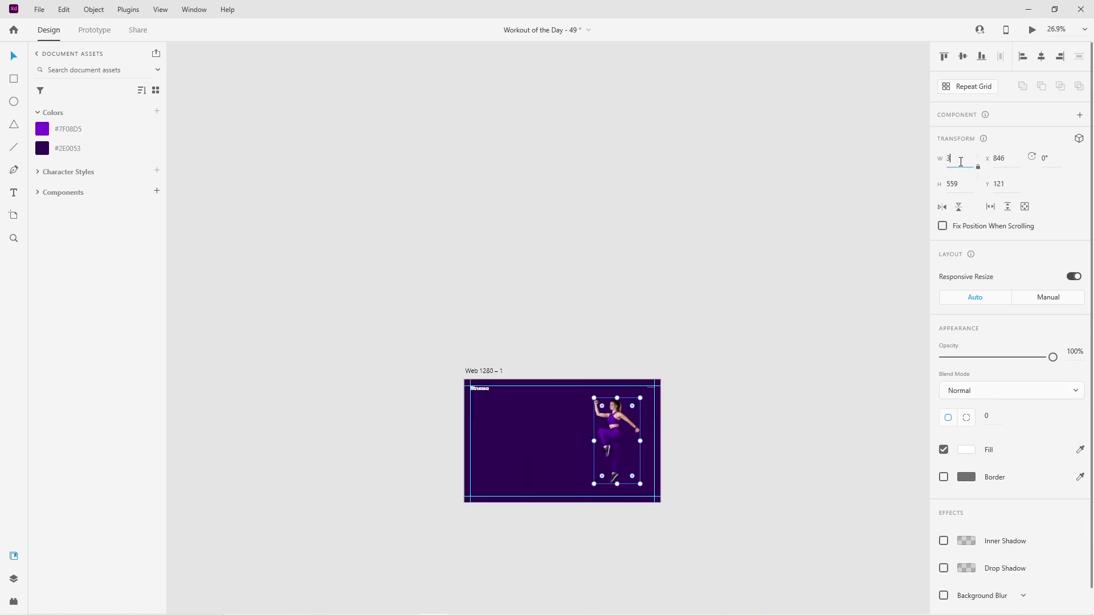
Scale the athlete image proportionally to 380 px wide and move it inside the guides, leaving space before the right guide
{"action": "left_click", "coordinate": [961, 161]}
{"action": "type", "text": "380"}
{"action": "key", "text": "Return"}
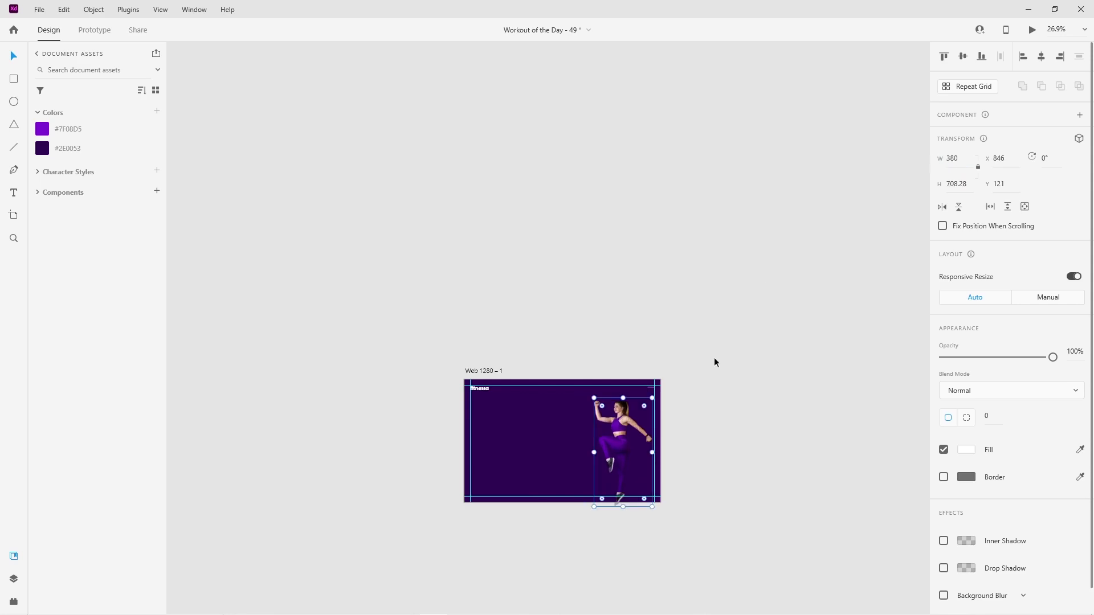
{"action": "scroll", "coordinate": [582, 489], "scroll_direction": "up", "scroll_amount": 4}
{"action": "left_click_drag", "start_coordinate": [648, 430], "coordinate": [656, 390]}
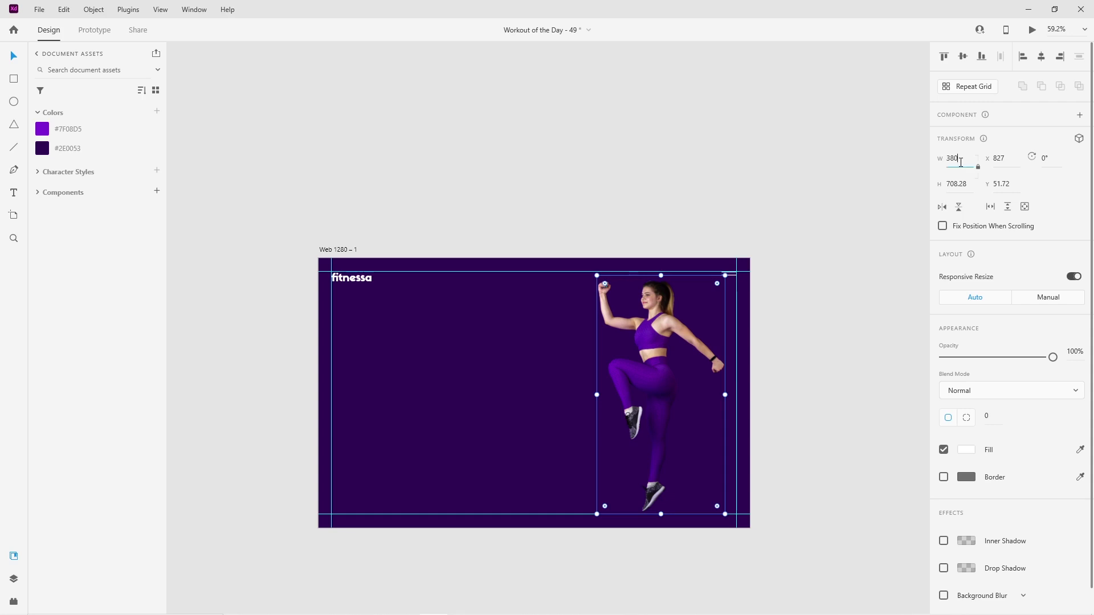
{"action": "left_click", "coordinate": [846, 366]}
{"action": "left_click_drag", "start_coordinate": [672, 380], "coordinate": [648, 382]}
{"action": "left_click", "coordinate": [606, 542]}
{"action": "scroll", "coordinate": [672, 508], "scroll_direction": "up", "scroll_amount": 2}
{"action": "scroll", "coordinate": [708, 459], "scroll_direction": "up", "scroll_amount": 3}
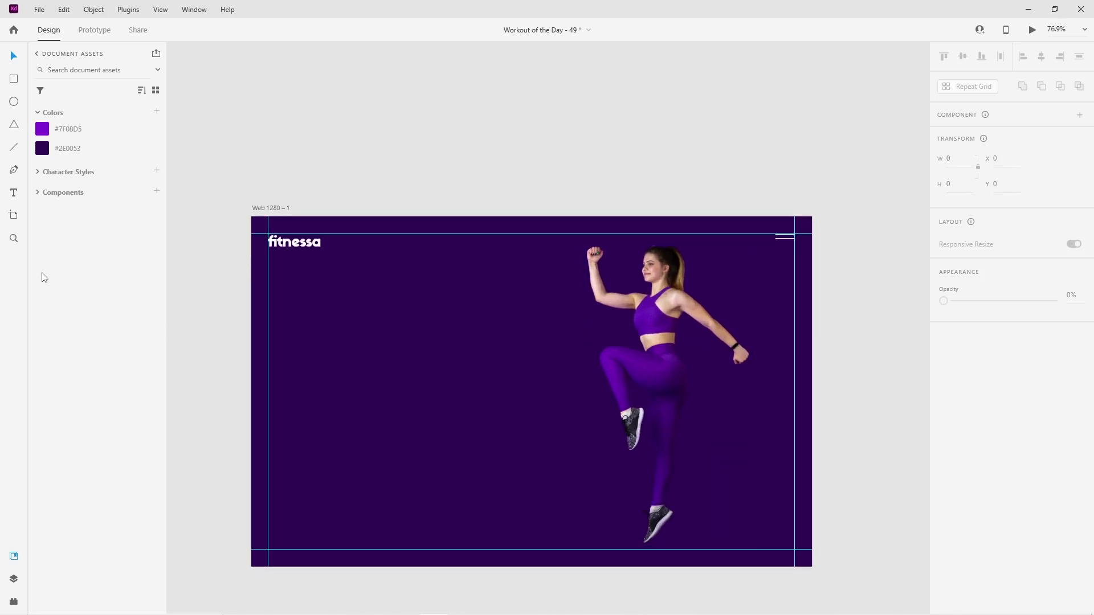
Draw a triangle about 424 × 367 px over the athlete's legs and turn off its fill
{"action": "left_click", "coordinate": [14, 126]}
{"action": "left_click_drag", "start_coordinate": [532, 323], "coordinate": [717, 484]}
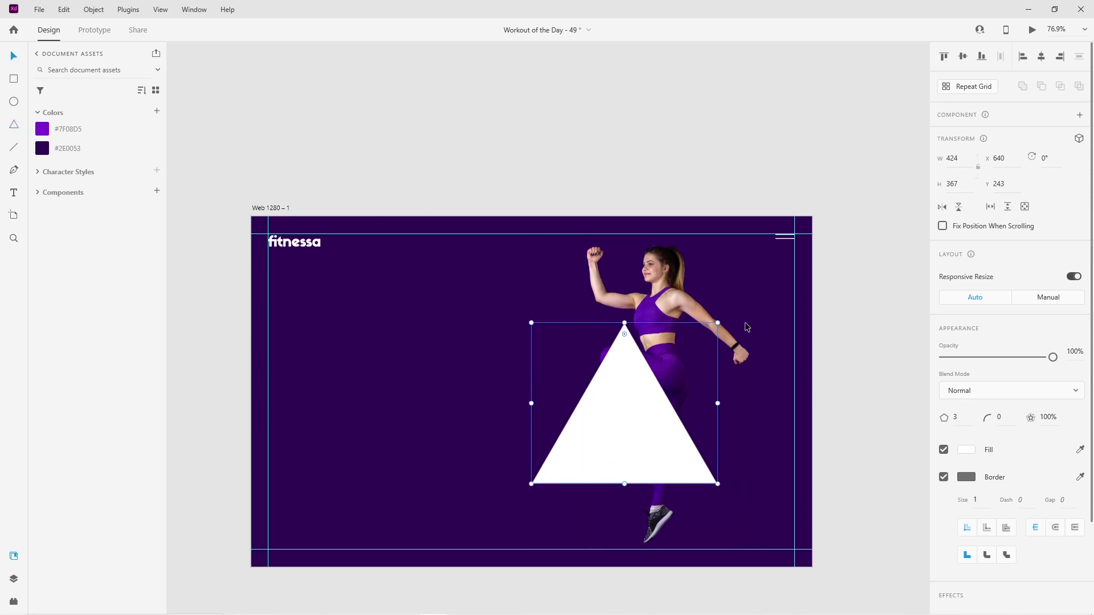
{"action": "left_click_drag", "start_coordinate": [725, 324], "coordinate": [633, 293]}
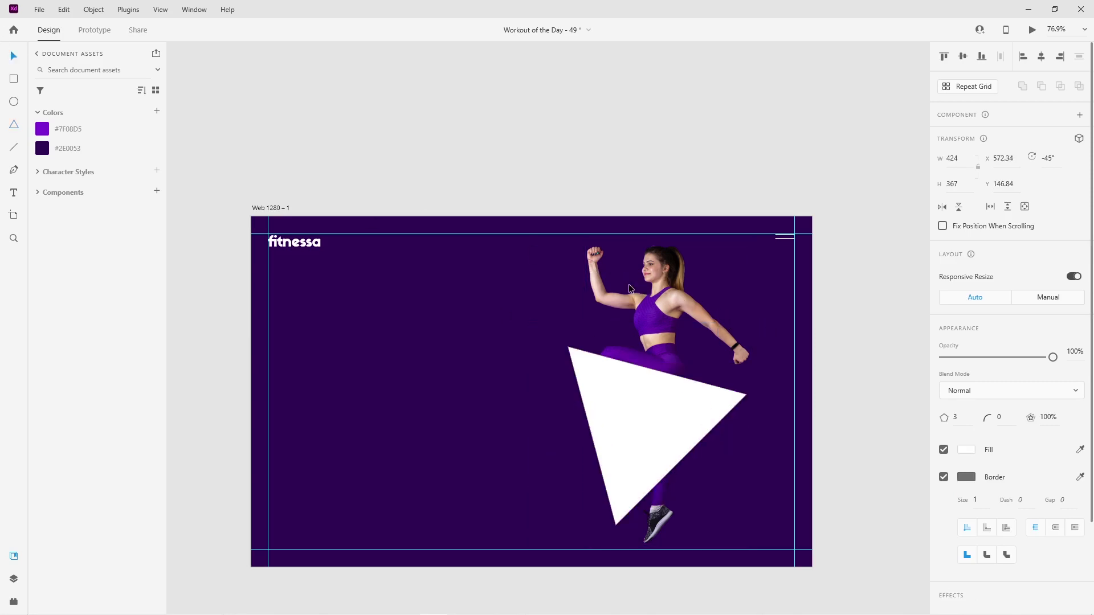
{"action": "key", "text": "ctrl+z"}
{"action": "left_click", "coordinate": [943, 450]}
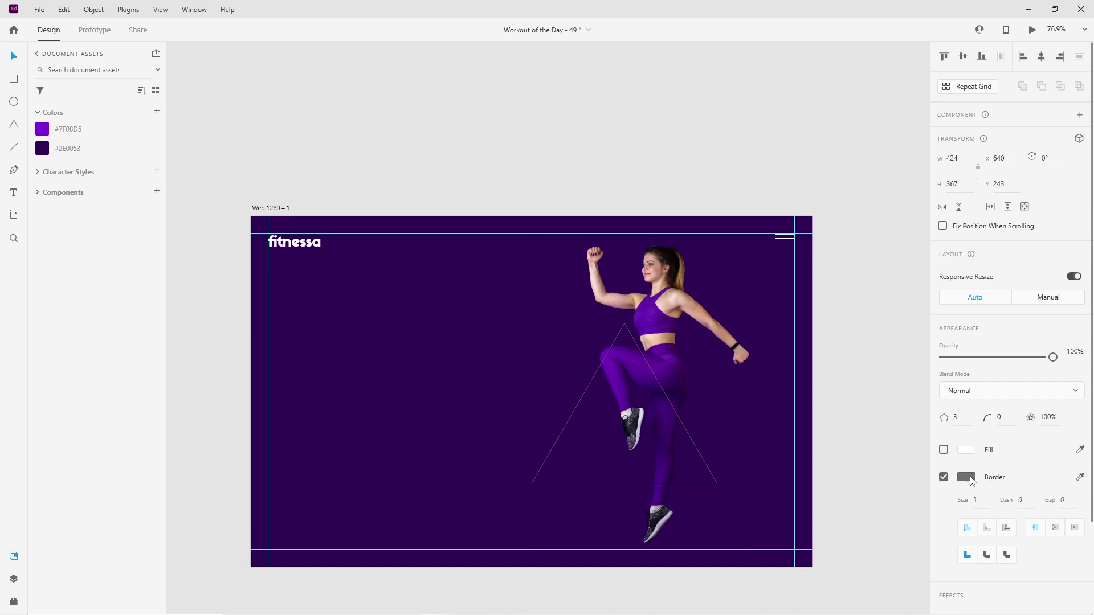
Give the triangle a #7F08D5 border of size 70 with center stroke alignment
{"action": "left_click", "coordinate": [969, 478]}
{"action": "left_click", "coordinate": [52, 133]}
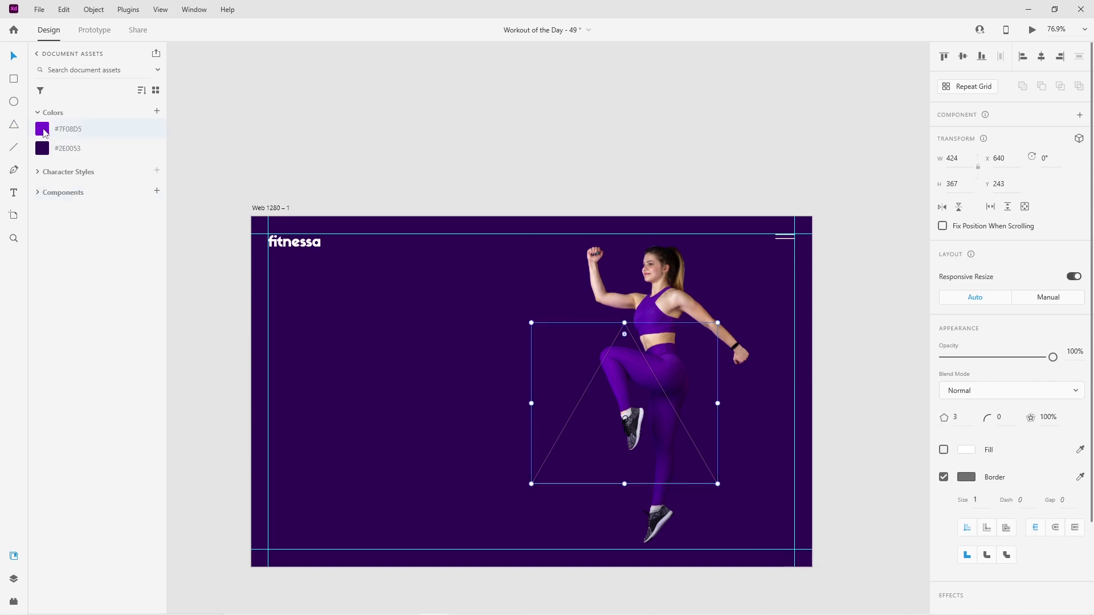
{"action": "left_click", "coordinate": [974, 451]}
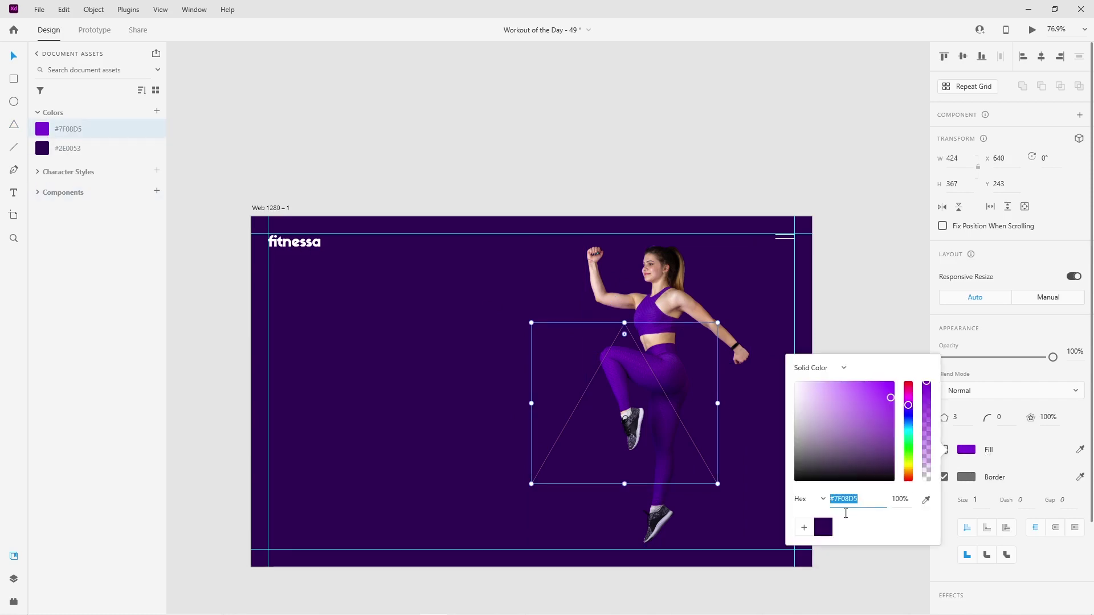
{"action": "left_click", "coordinate": [970, 481]}
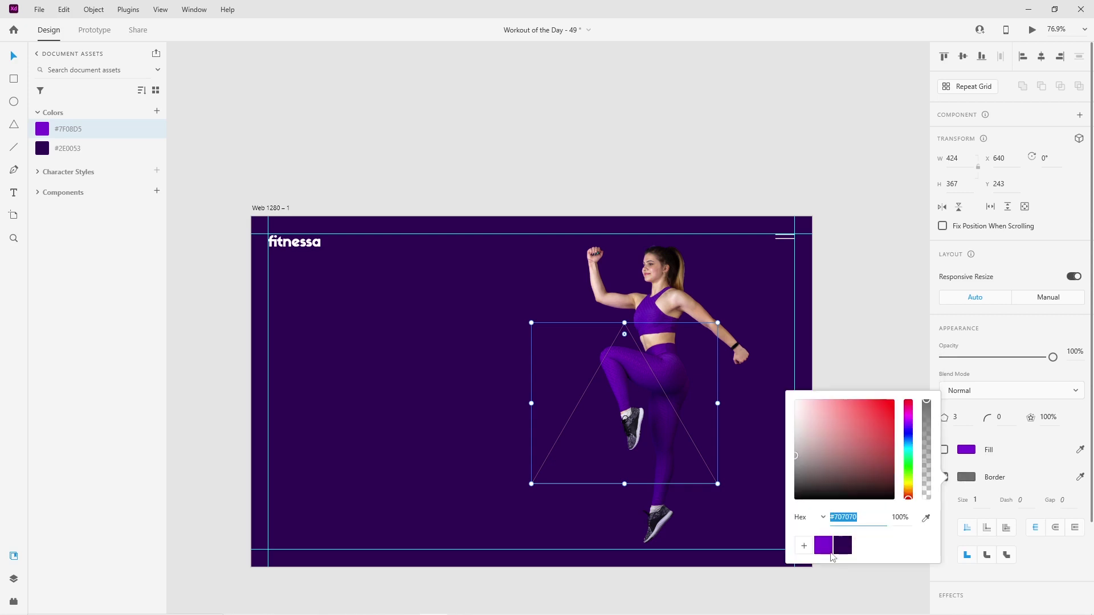
{"action": "left_click", "coordinate": [830, 546]}
{"action": "left_click", "coordinate": [980, 500]}
{"action": "type", "text": "70"}
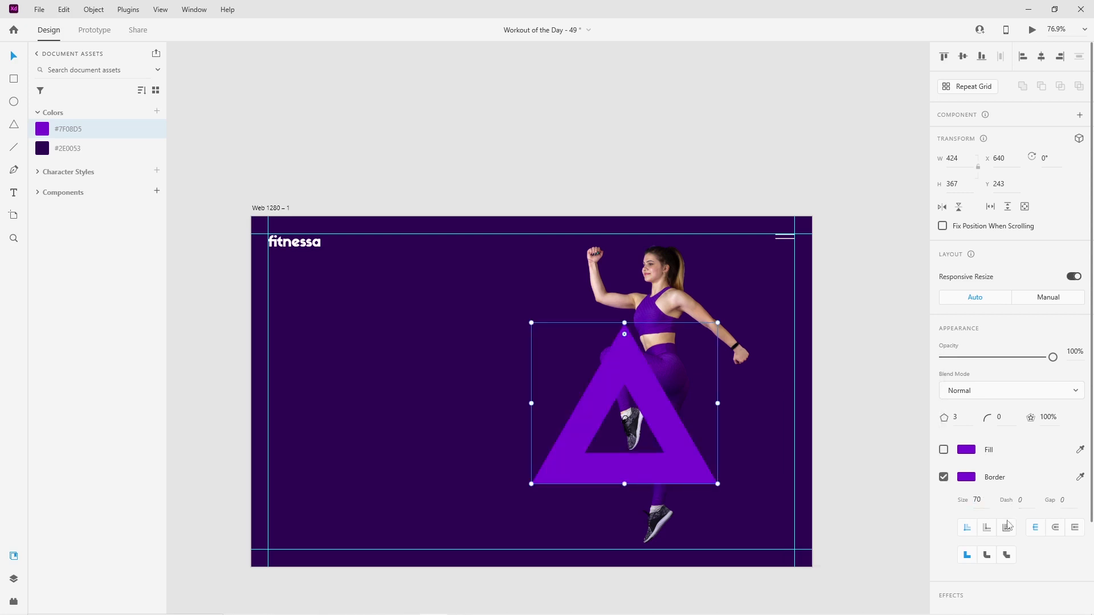
{"action": "left_click", "coordinate": [1009, 530]}
Move the triangle to about X 682, Y 230 and round its corners with a radius of 60
{"action": "left_click_drag", "start_coordinate": [687, 426], "coordinate": [705, 420]}
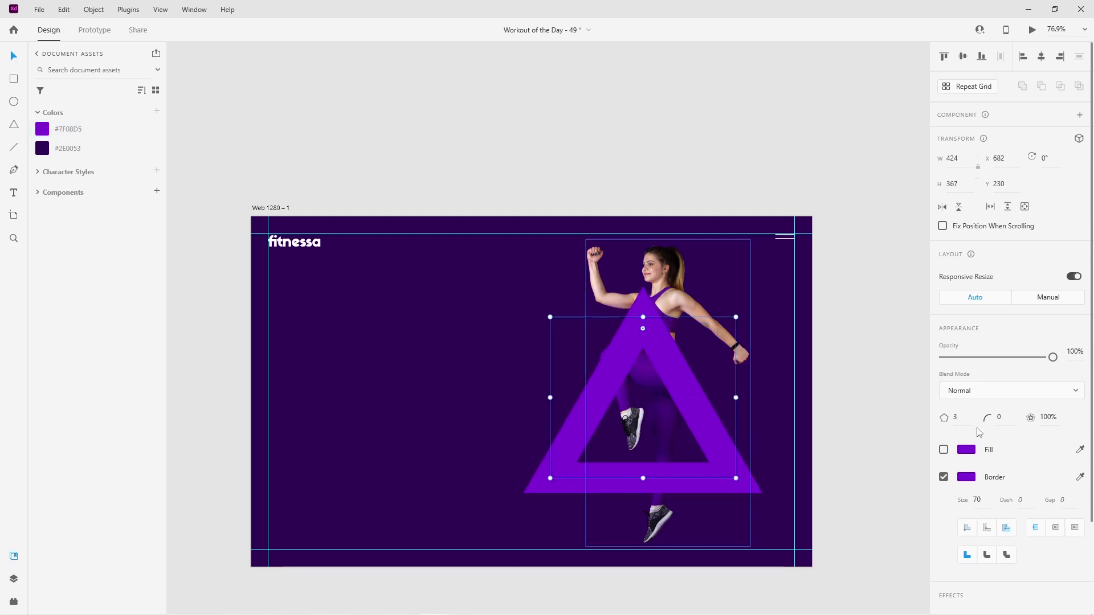
{"action": "left_click", "coordinate": [1008, 422]}
{"action": "type", "text": "60"}
{"action": "key", "text": "Return"}
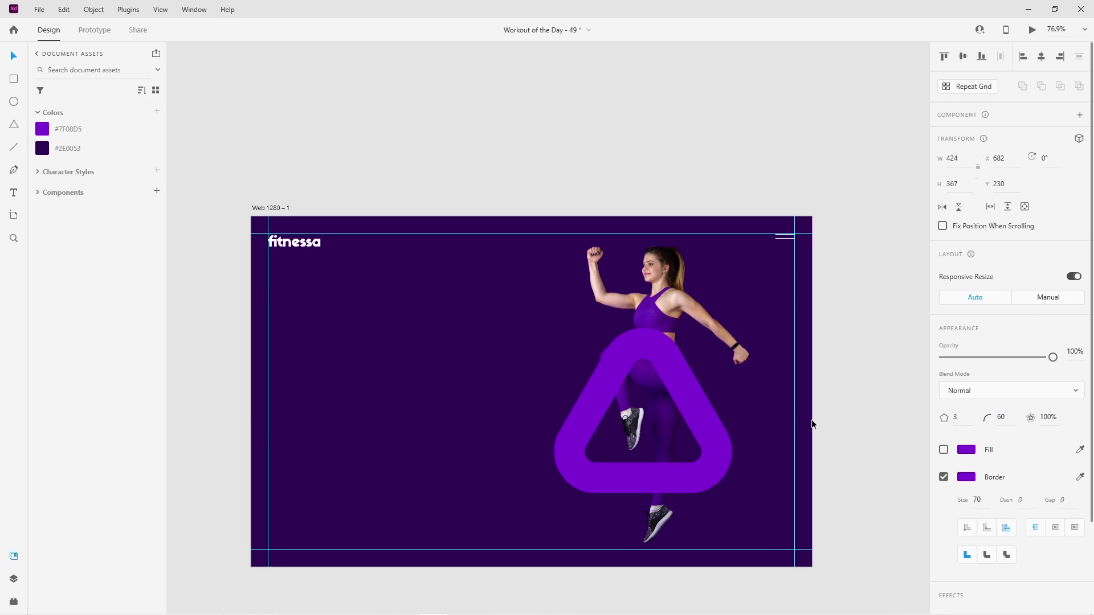
{"action": "left_click", "coordinate": [963, 161]}
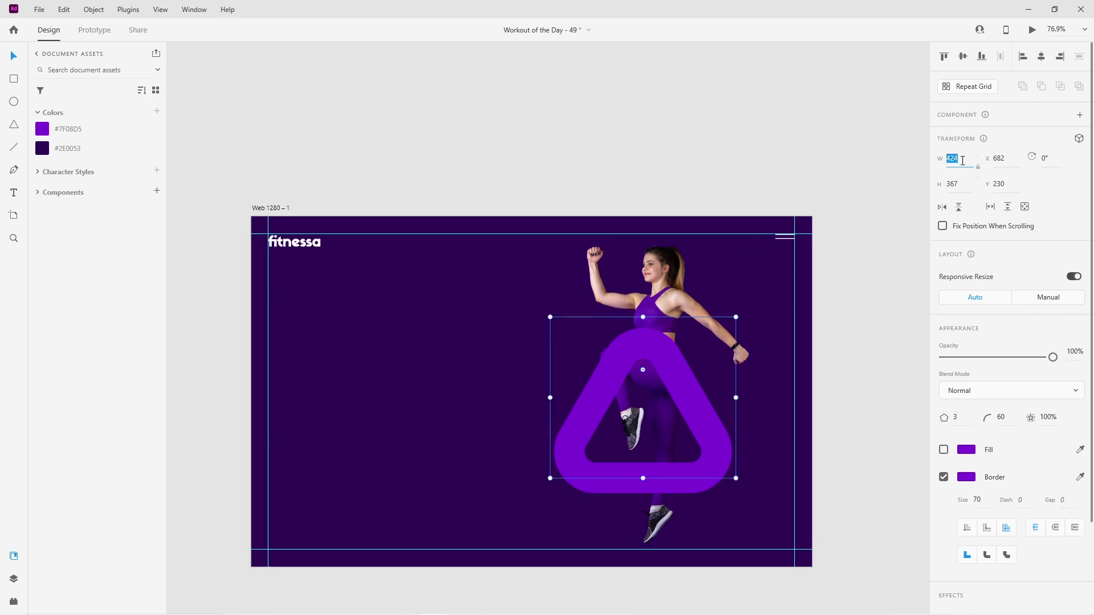
{"action": "key", "text": "Return"}
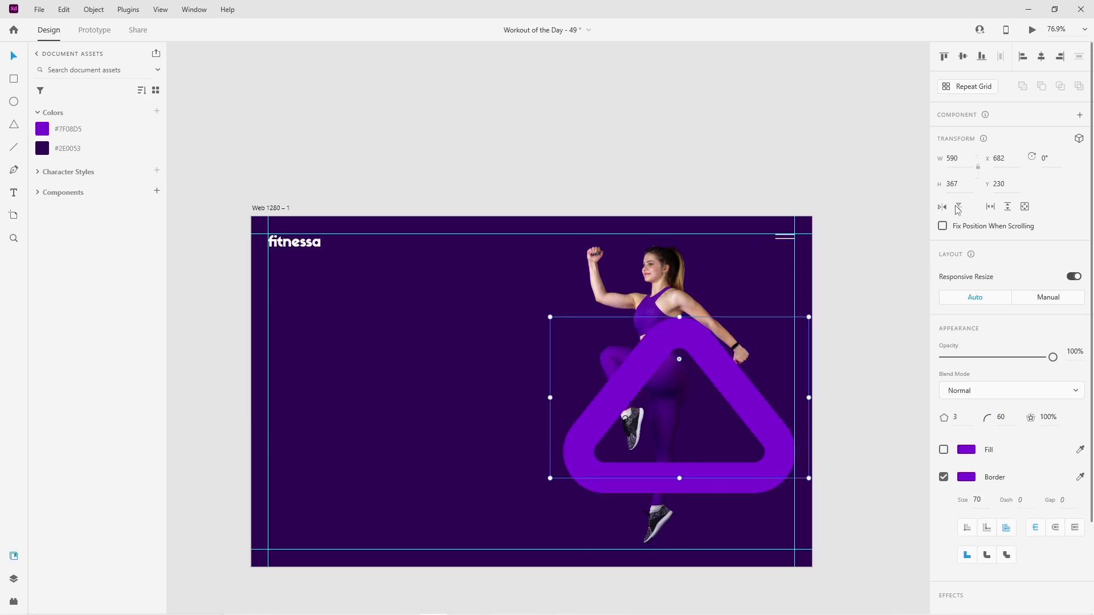
{"action": "key", "text": "ctrl+z"}
Scale the rounded triangle to a width of 590 px with its aspect ratio locked
{"action": "left_click", "coordinate": [963, 160]}
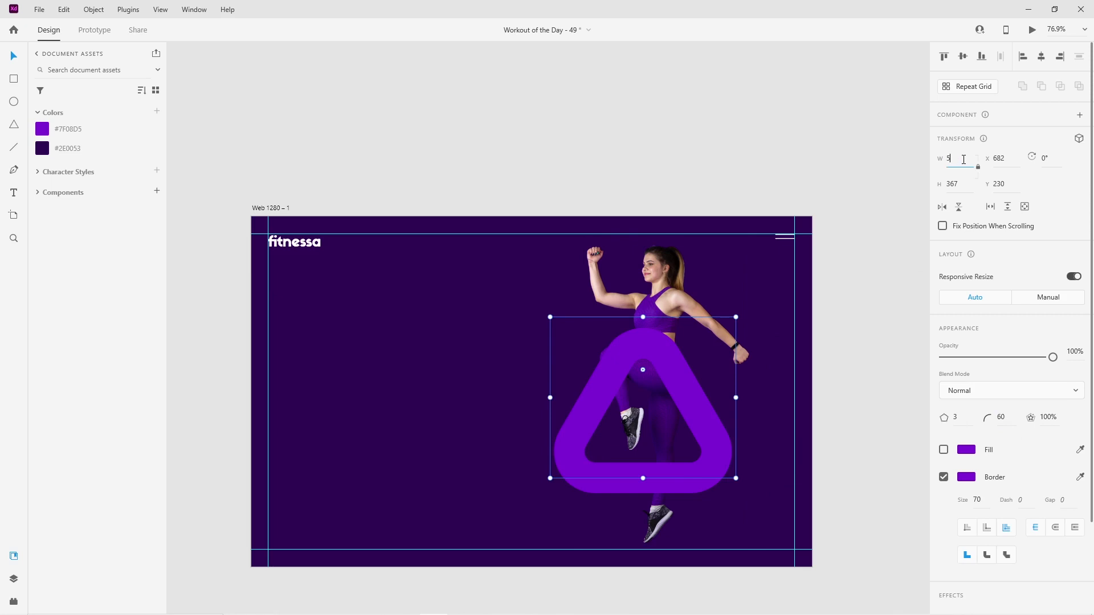
{"action": "type", "text": "590"}
{"action": "key", "text": "Return"}
Rotate the triangle to -39° and position it around the athlete at about X 447, Y -58
{"action": "left_click_drag", "start_coordinate": [811, 313], "coordinate": [668, 236]}
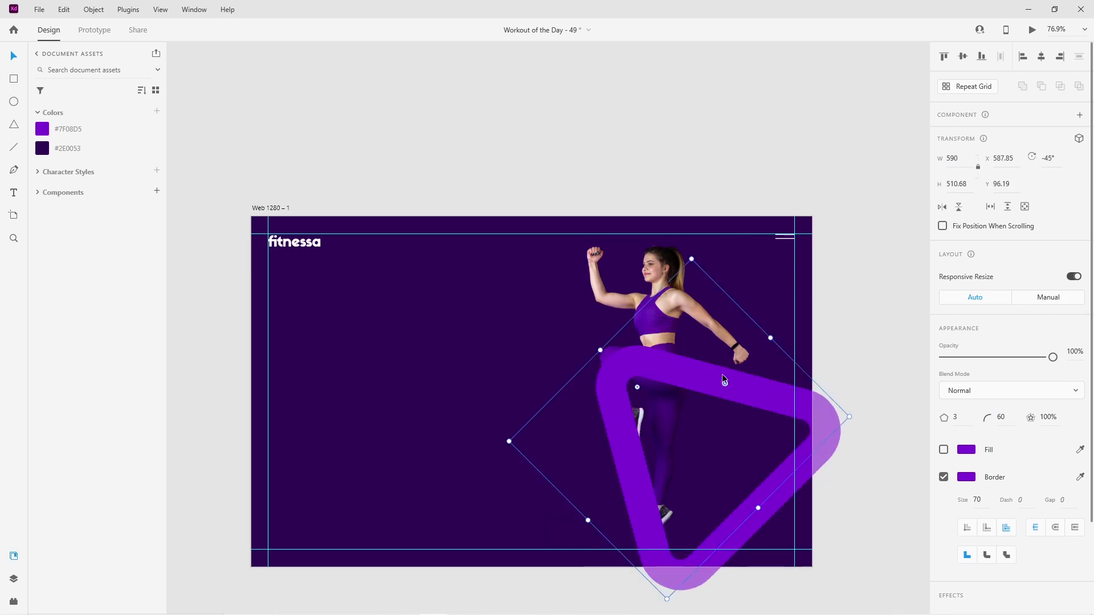
{"action": "left_click_drag", "start_coordinate": [772, 404], "coordinate": [703, 333]}
{"action": "left_click_drag", "start_coordinate": [789, 350], "coordinate": [786, 371]}
{"action": "left_click_drag", "start_coordinate": [695, 436], "coordinate": [702, 435]}
Send the triangle behind the athlete and nudge it to about X 454, Y -62
{"action": "key", "text": "ctrl+["}
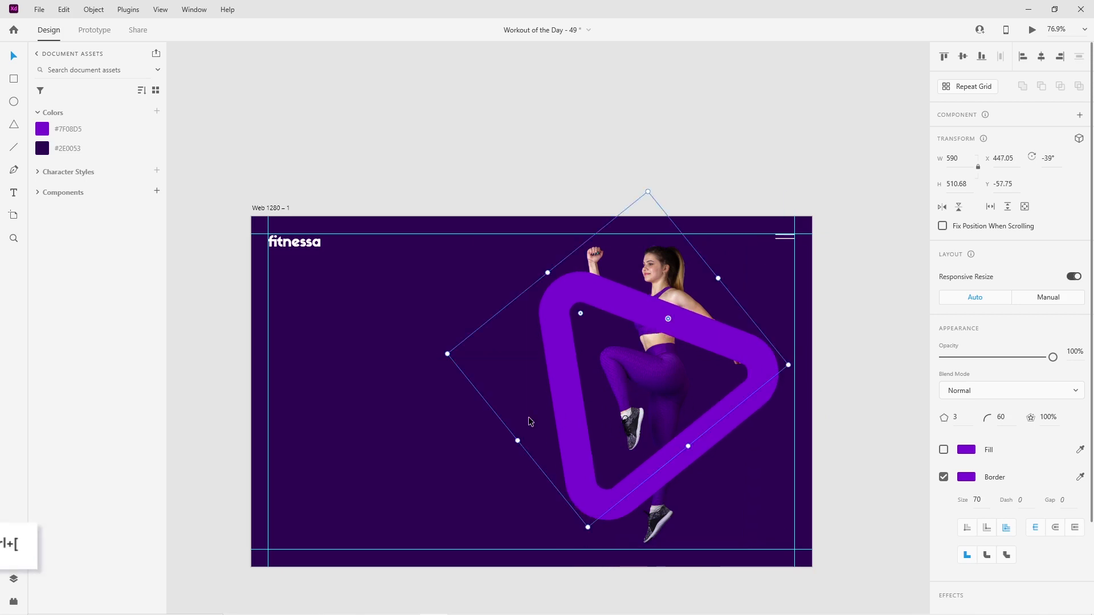
{"action": "key", "text": "ctrl+shift+bracketleft"}
{"action": "key", "text": "Right"}
{"action": "key", "text": "Right"}
{"action": "key", "text": "Right"}
{"action": "key", "text": "Right"}
{"action": "key", "text": "Right"}
{"action": "key", "text": "Right"}
{"action": "key", "text": "Right"}
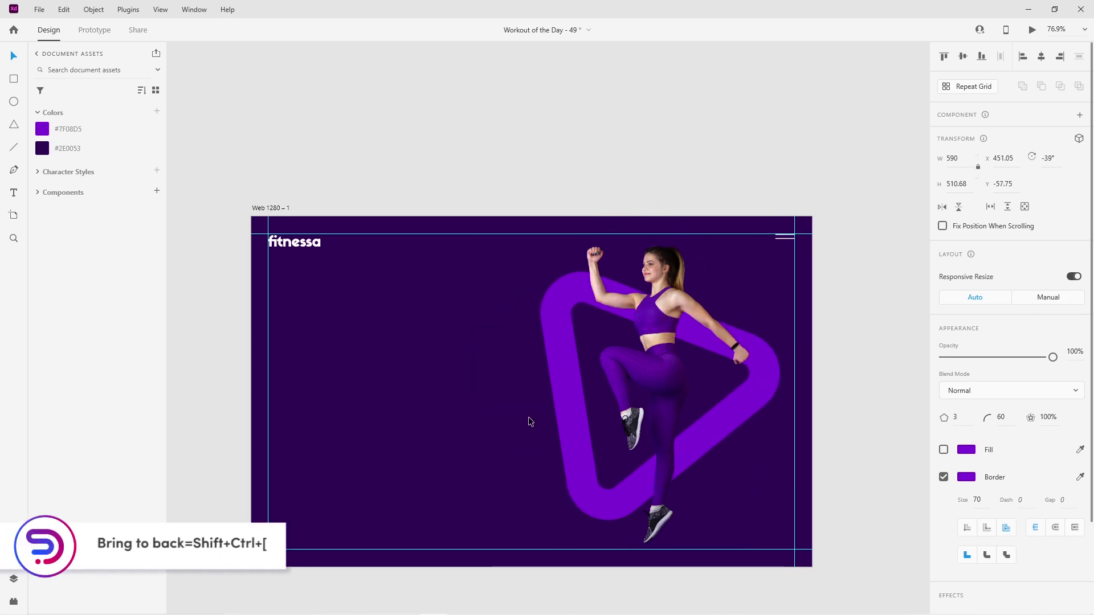
{"action": "key", "text": "Up"}
{"action": "key", "text": "Up"}
{"action": "key", "text": "Up"}
{"action": "key", "text": "Up"}
{"action": "key", "text": "Up"}
{"action": "key", "text": "Up"}
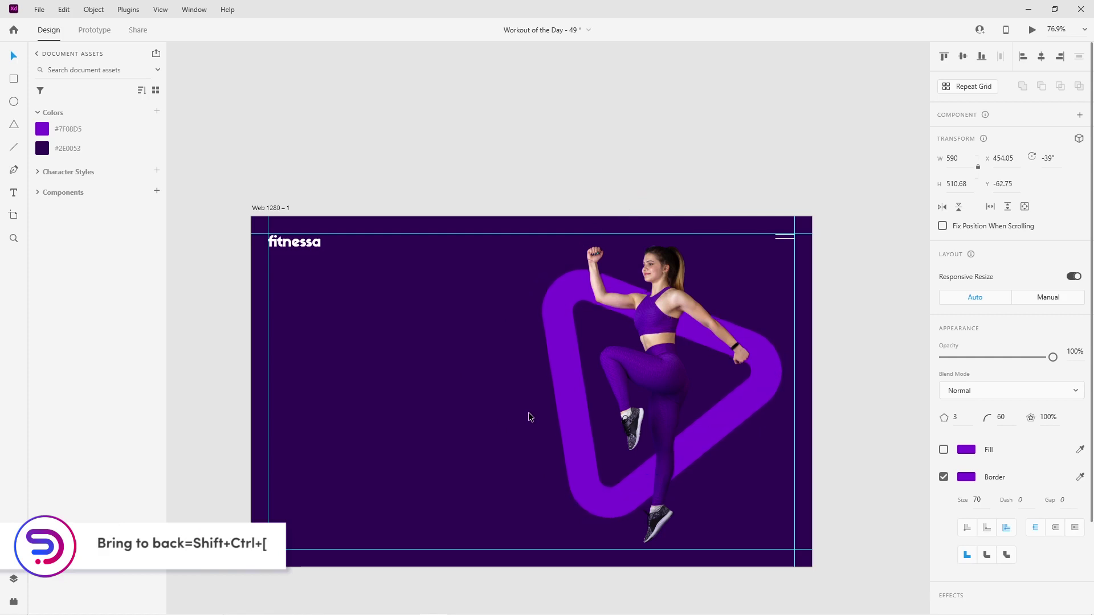
{"action": "key", "text": "Down"}
{"action": "key", "text": "Down"}
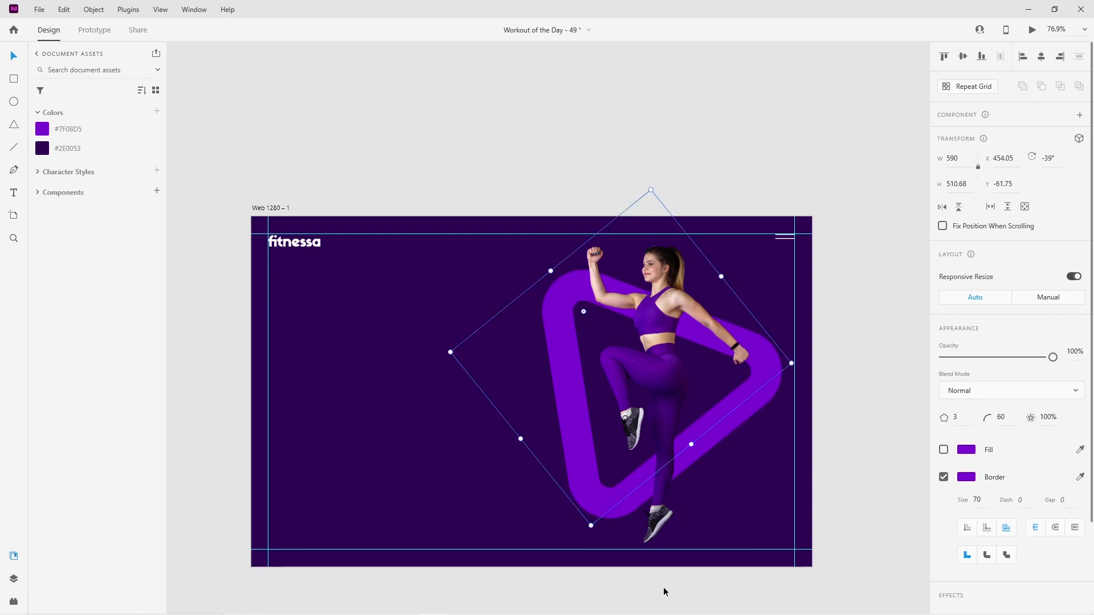
Draw a diagonal line about 114 × 92 px across the athlete's lower leg, along the middle of the triangle's band
{"action": "scroll", "coordinate": [701, 550], "scroll_direction": "up", "scroll_amount": 2}
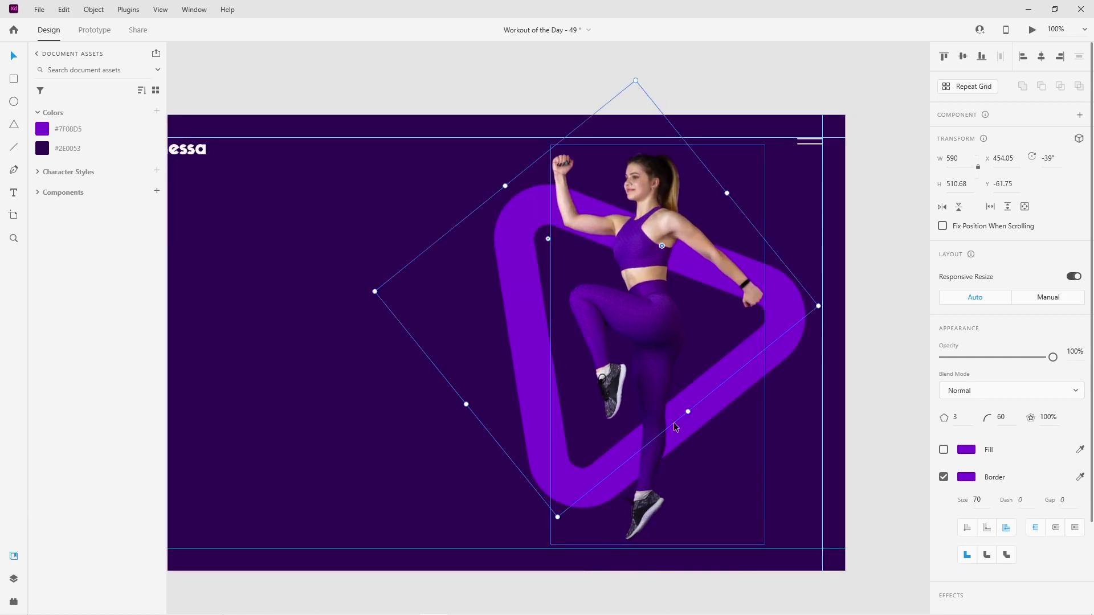
{"action": "left_click", "coordinate": [593, 580]}
{"action": "key", "text": "l"}
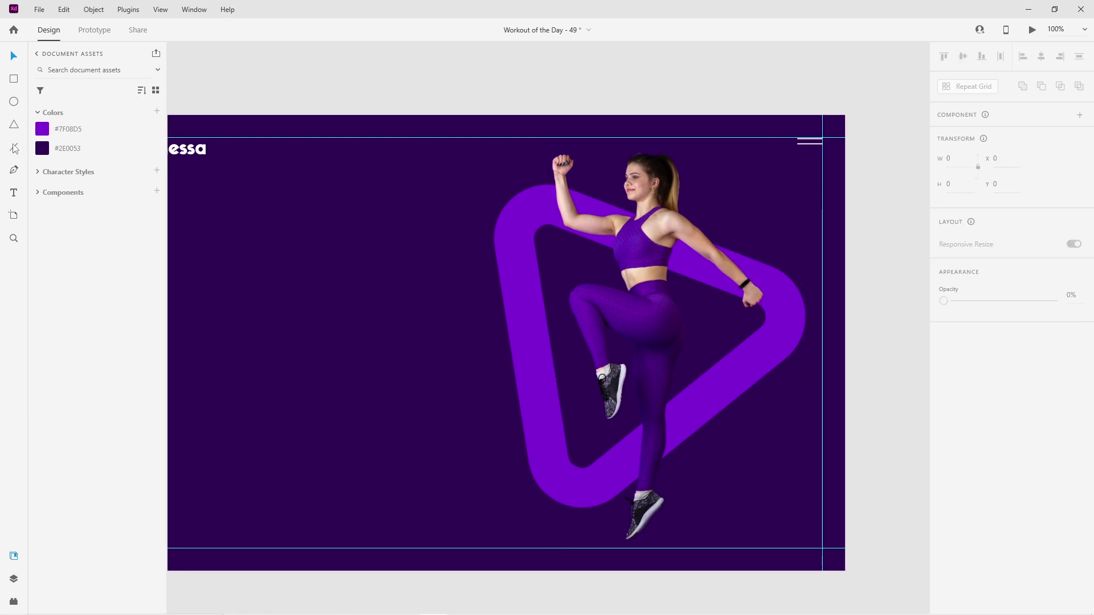
{"action": "scroll", "coordinate": [666, 461], "scroll_direction": "up", "scroll_amount": 4}
{"action": "left_click_drag", "start_coordinate": [574, 464], "coordinate": [717, 351]}
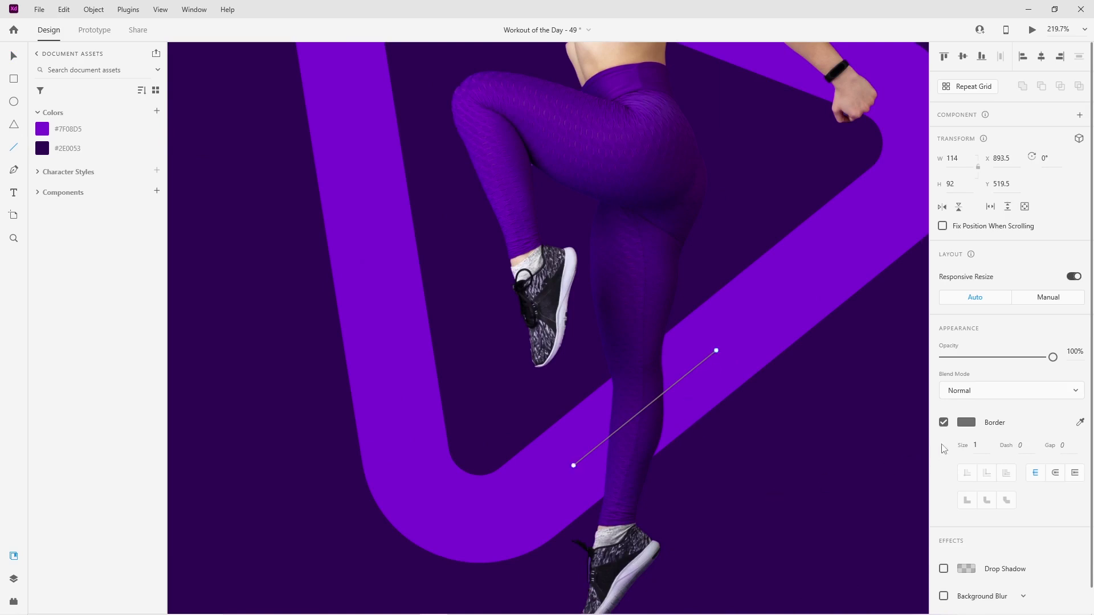
Set the diagonal line's border color to #7F08D5 and its size to 70
{"action": "left_click", "coordinate": [967, 424]}
{"action": "left_click", "coordinate": [822, 492]}
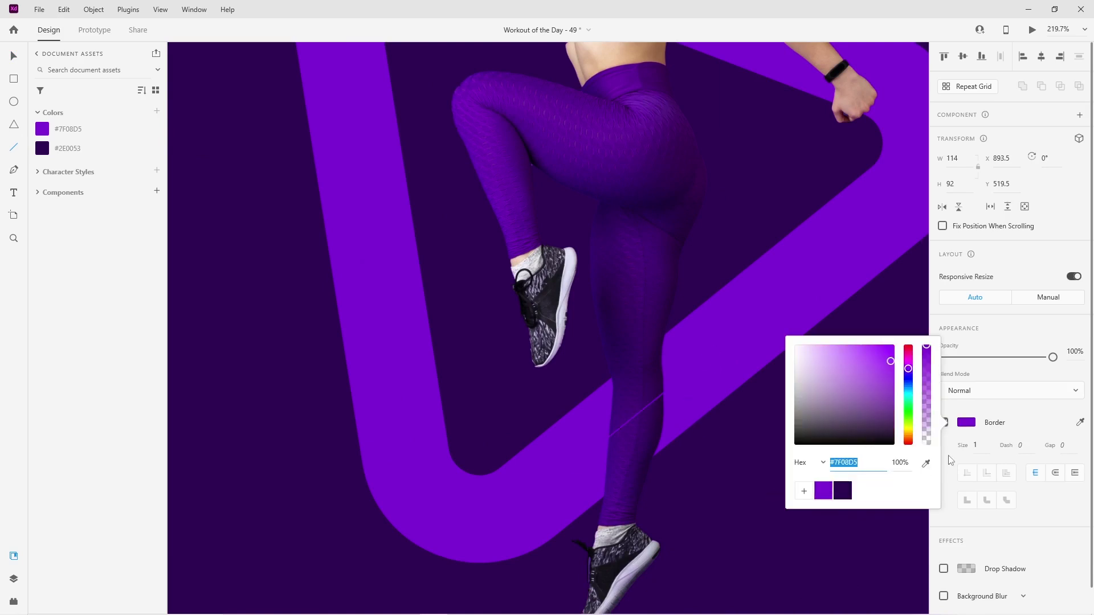
{"action": "left_click", "coordinate": [985, 448]}
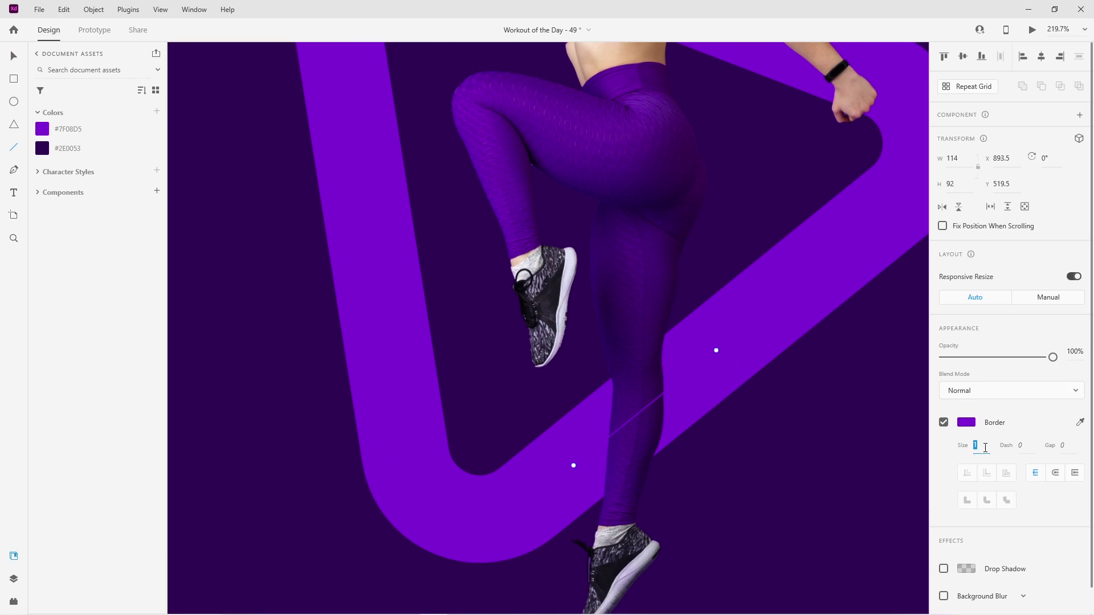
{"action": "key", "text": "Return"}
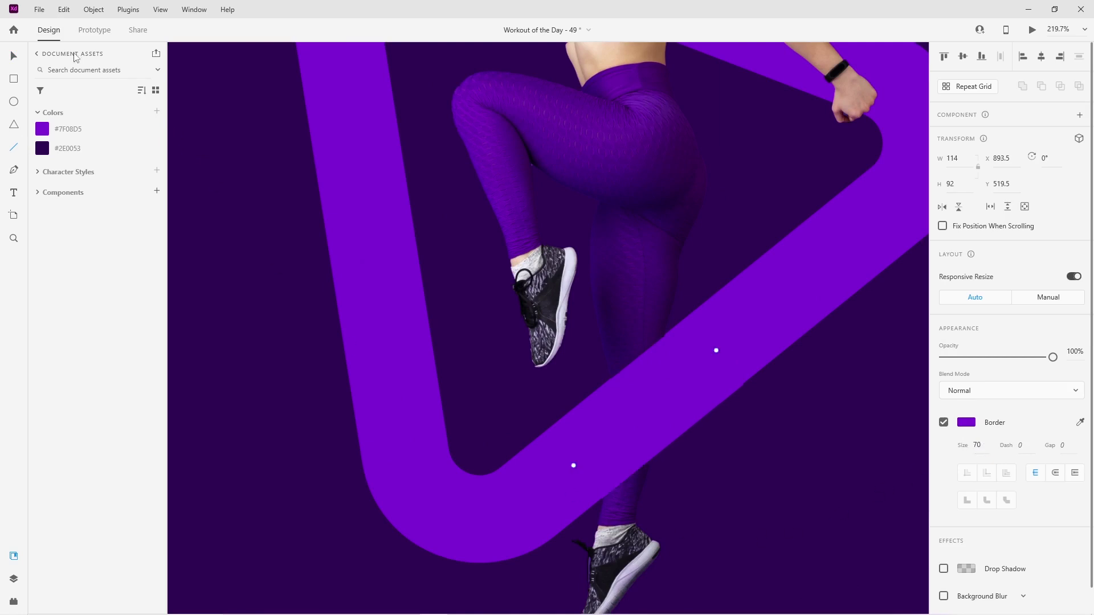
Recolor the line to dark #221929 for contrast and adjust both endpoints to match the band's edges, about 115 × 93 px
{"action": "left_click", "coordinate": [967, 422]}
{"action": "left_click", "coordinate": [833, 429]}
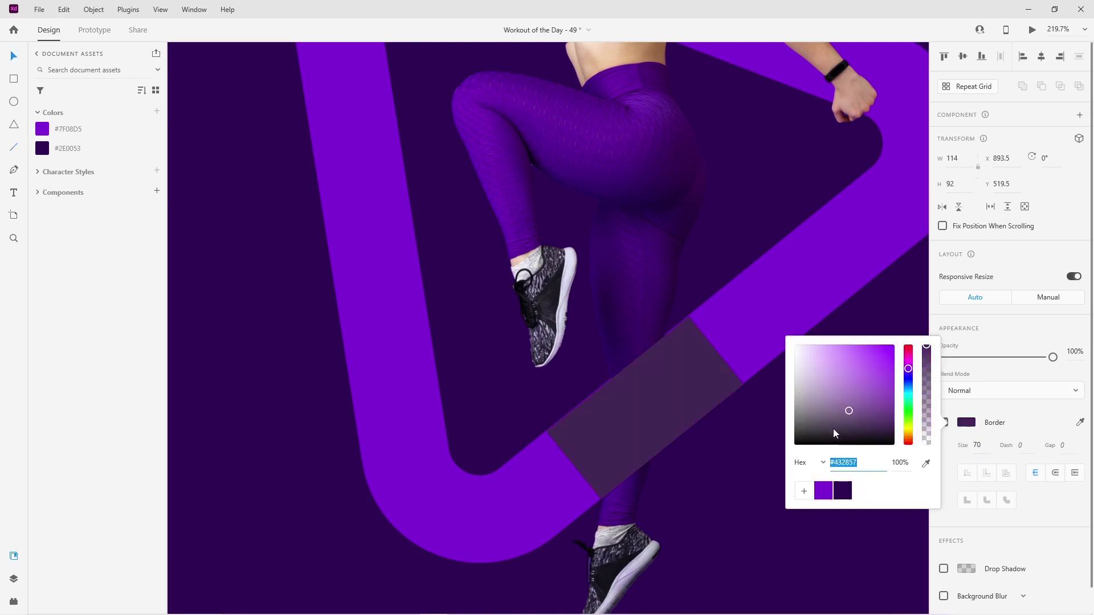
{"action": "scroll", "coordinate": [710, 357], "scroll_direction": "up", "scroll_amount": 5}
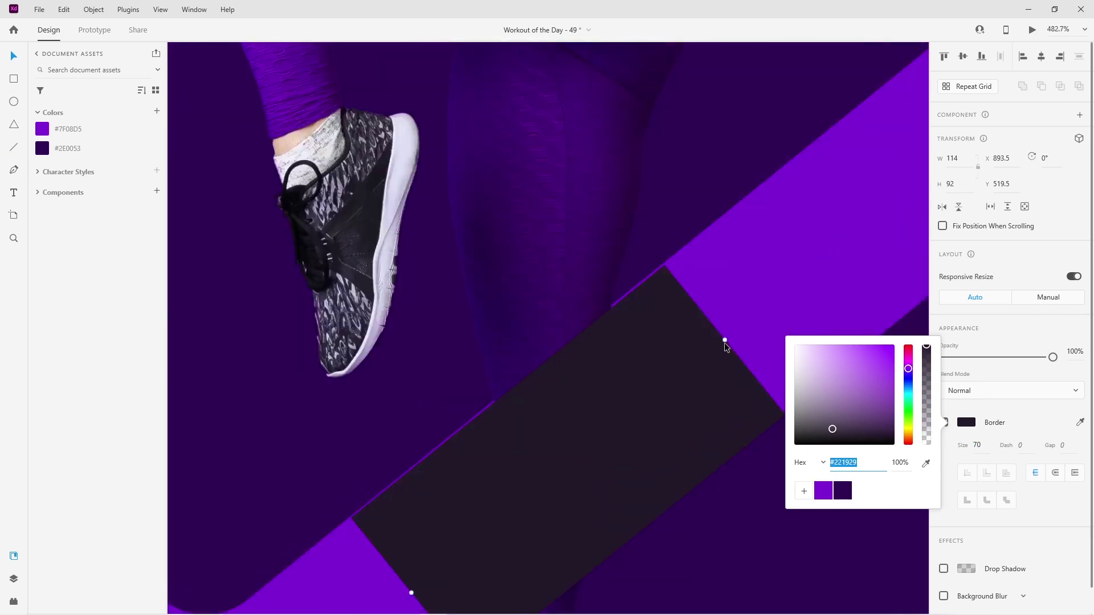
{"action": "left_click", "coordinate": [725, 341]}
{"action": "left_click_drag", "start_coordinate": [725, 341], "coordinate": [725, 335]}
{"action": "scroll", "coordinate": [438, 556], "scroll_direction": "down", "scroll_amount": 2}
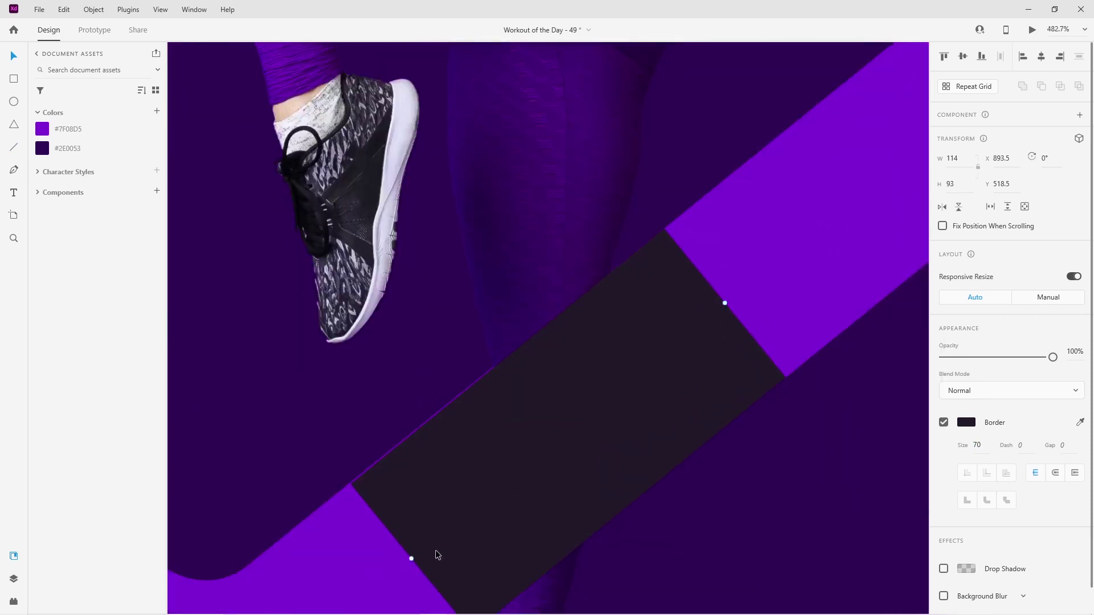
{"action": "scroll", "coordinate": [420, 546], "scroll_direction": "down", "scroll_amount": 1}
{"action": "left_click_drag", "start_coordinate": [412, 542], "coordinate": [407, 542]}
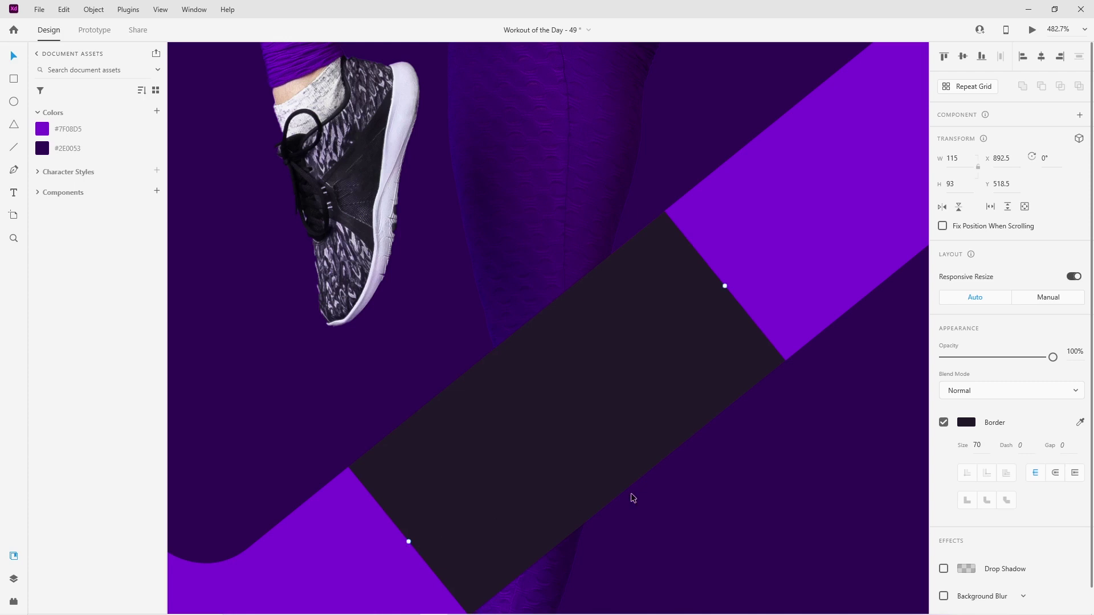
Set the aligned line's border color back to #7F08D5 and deselect it
{"action": "left_click", "coordinate": [975, 426]}
{"action": "left_click", "coordinate": [822, 496]}
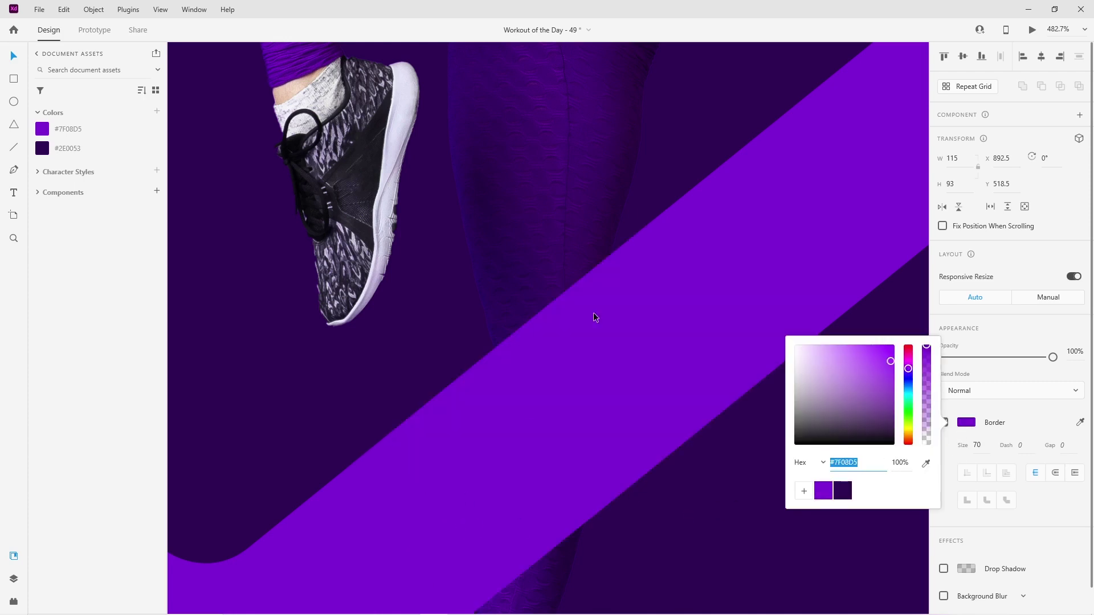
{"action": "key", "text": "ctrl+0"}
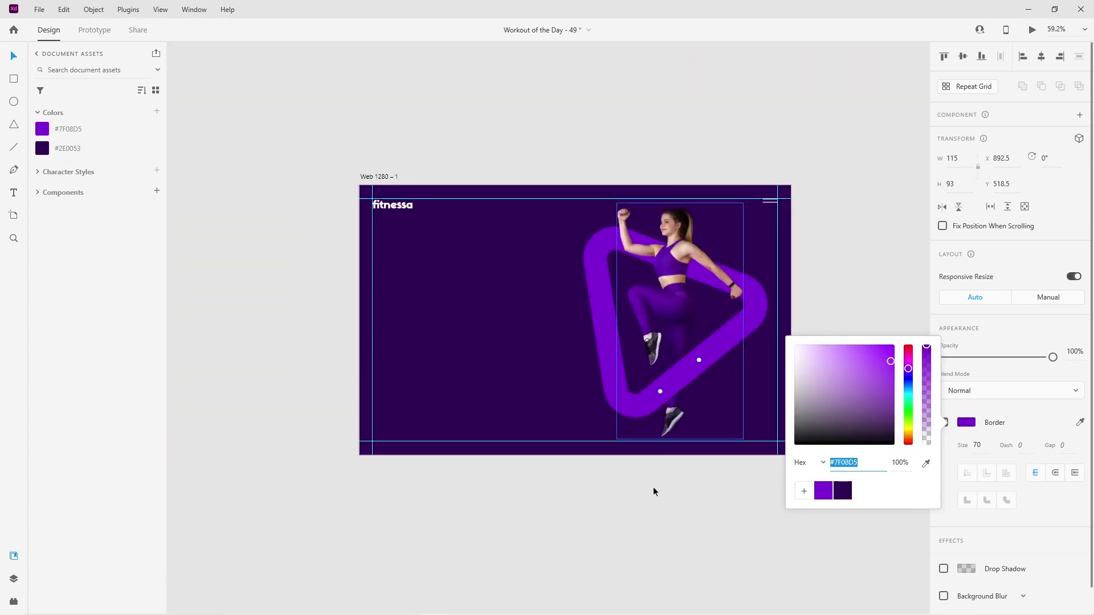
{"action": "left_click", "coordinate": [653, 487]}
Select the triangle and the line over the leg together and move them down to about Y -56
{"action": "left_click_drag", "start_coordinate": [614, 438], "coordinate": [614, 500]}
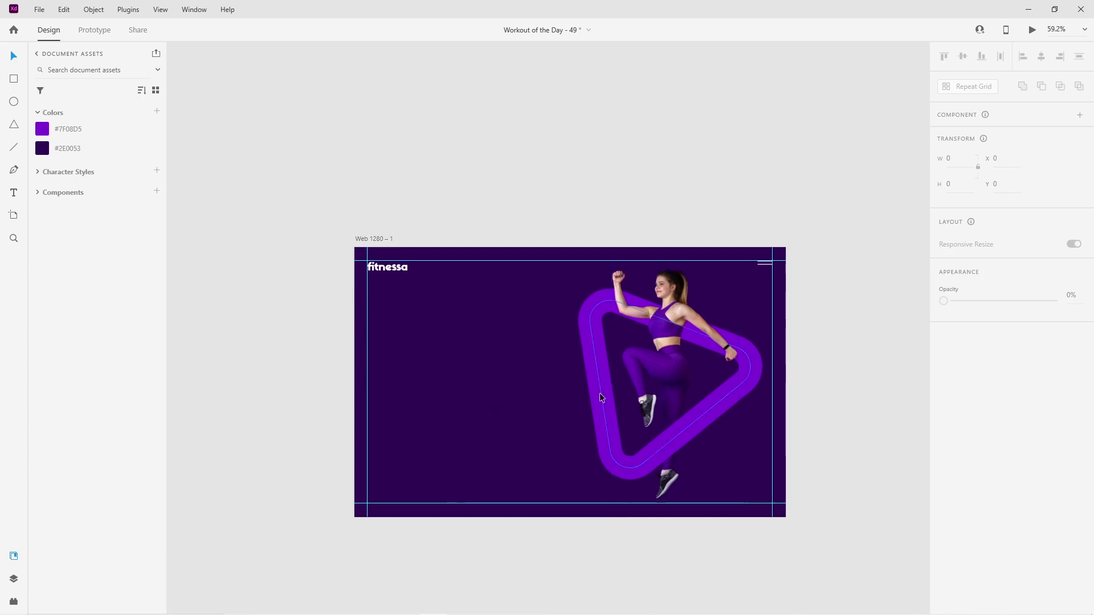
{"action": "left_click", "coordinate": [680, 439]}
{"action": "left_click", "coordinate": [678, 438], "text": "shift"}
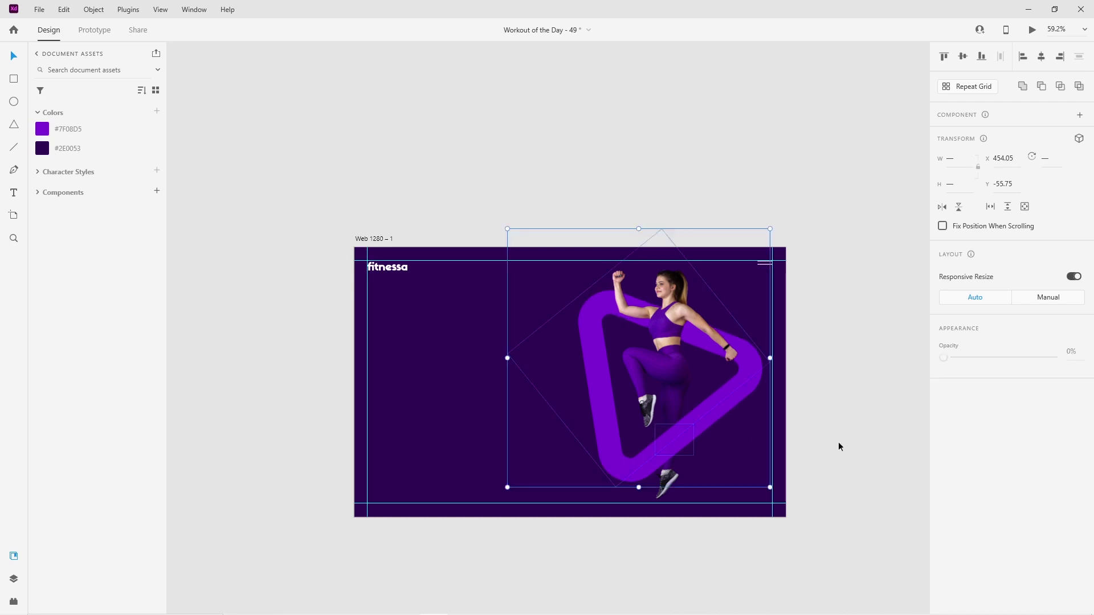
{"action": "left_click", "coordinate": [857, 447]}
Add the heading text "Workout of the day" on the empty part of the artboard below the fitnessa logo
{"action": "scroll", "coordinate": [484, 386], "scroll_direction": "up", "scroll_amount": 1}
{"action": "scroll", "coordinate": [484, 386], "scroll_direction": "left", "scroll_amount": 1}
{"action": "left_click", "coordinate": [14, 192]}
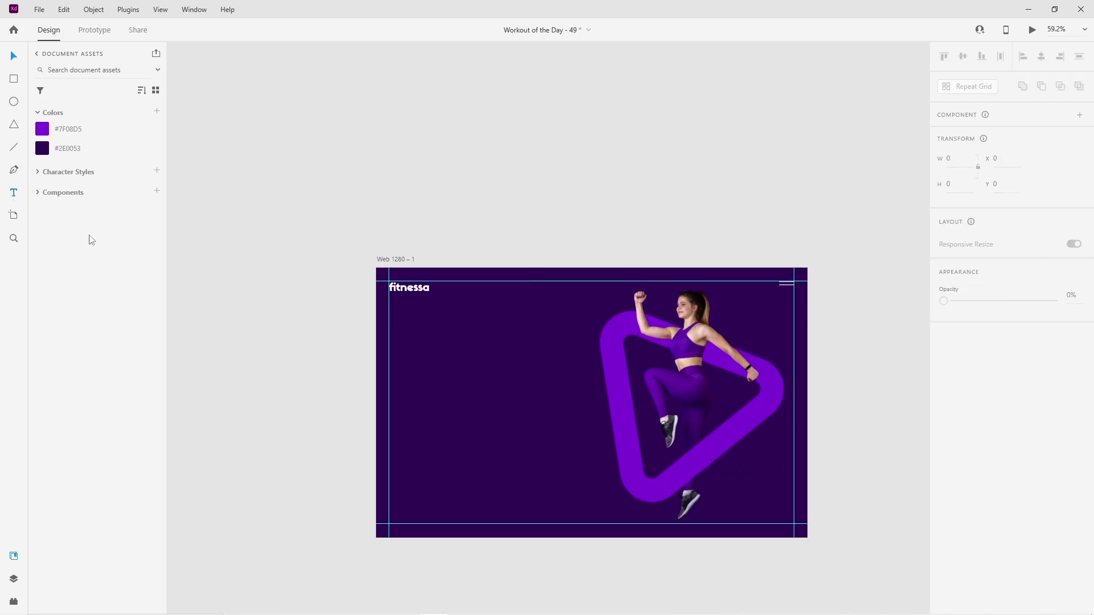
{"action": "left_click", "coordinate": [405, 342]}
{"action": "type", "text": "Workout of the day"}
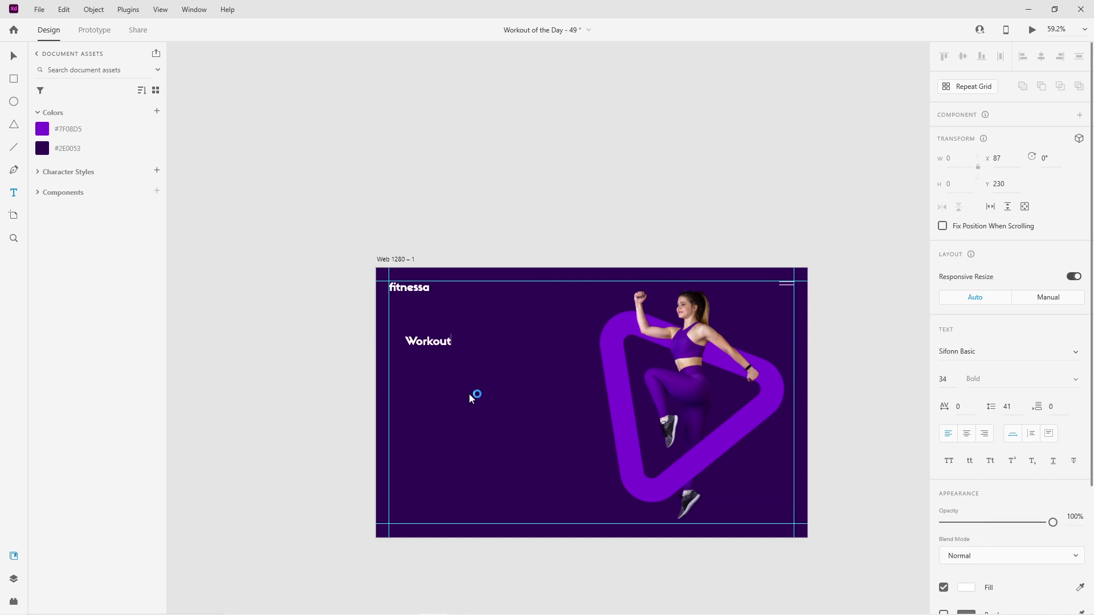
{"action": "left_click", "coordinate": [14, 57]}
Set the heading's font to Poppins at size 50 and move it against the left margin guide at X 39, Y 197
{"action": "left_click", "coordinate": [988, 354]}
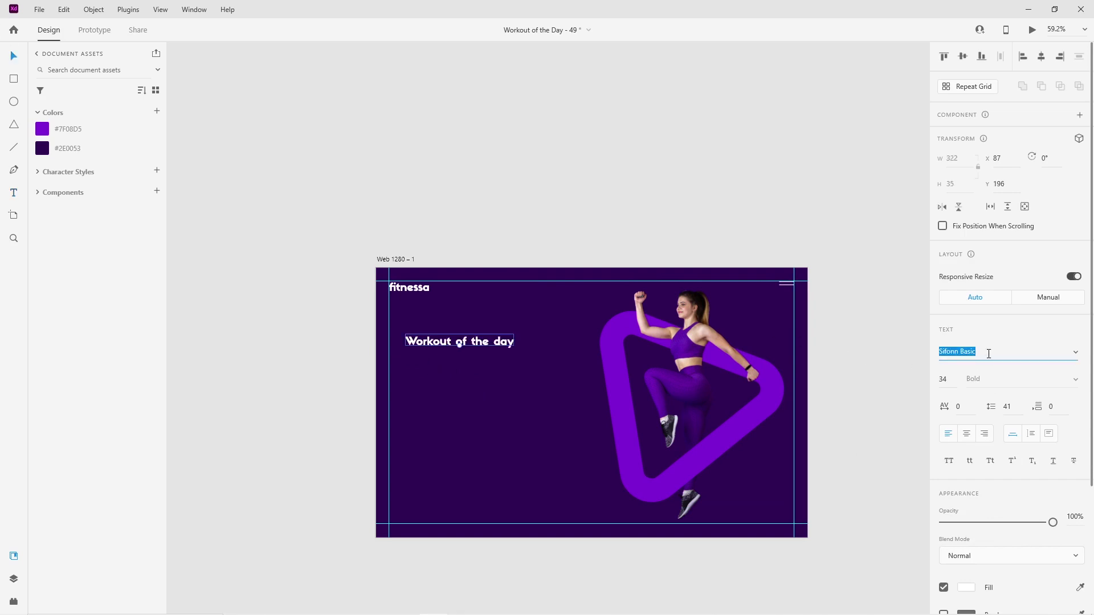
{"action": "type", "text": "Poppins"}
{"action": "key", "text": "Return"}
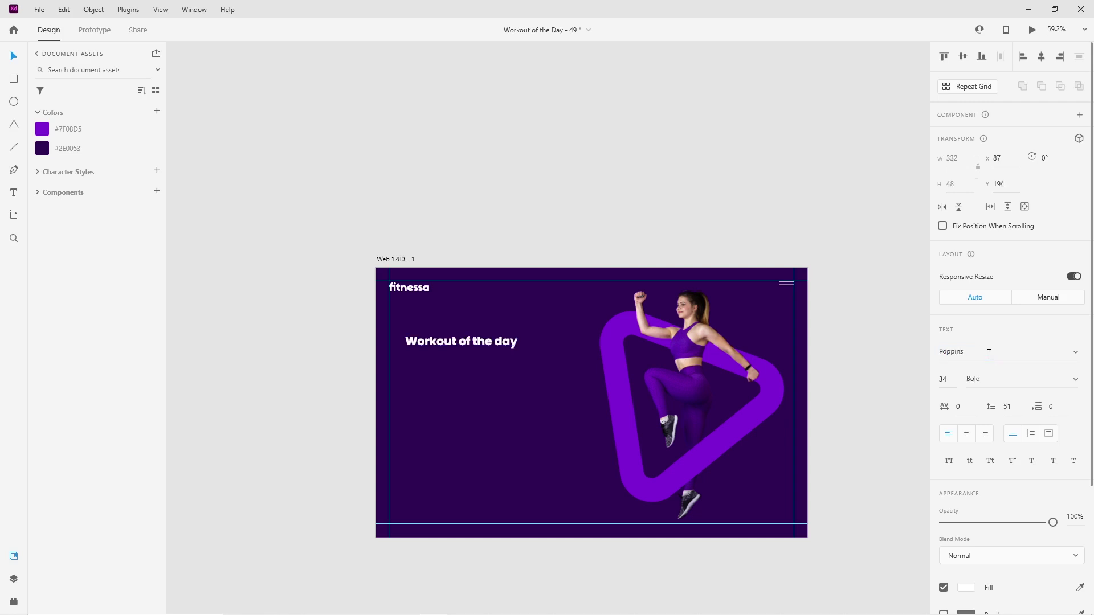
{"action": "left_click", "coordinate": [955, 380]}
{"action": "key", "text": "Return"}
{"action": "left_click_drag", "start_coordinate": [485, 342], "coordinate": [467, 350]}
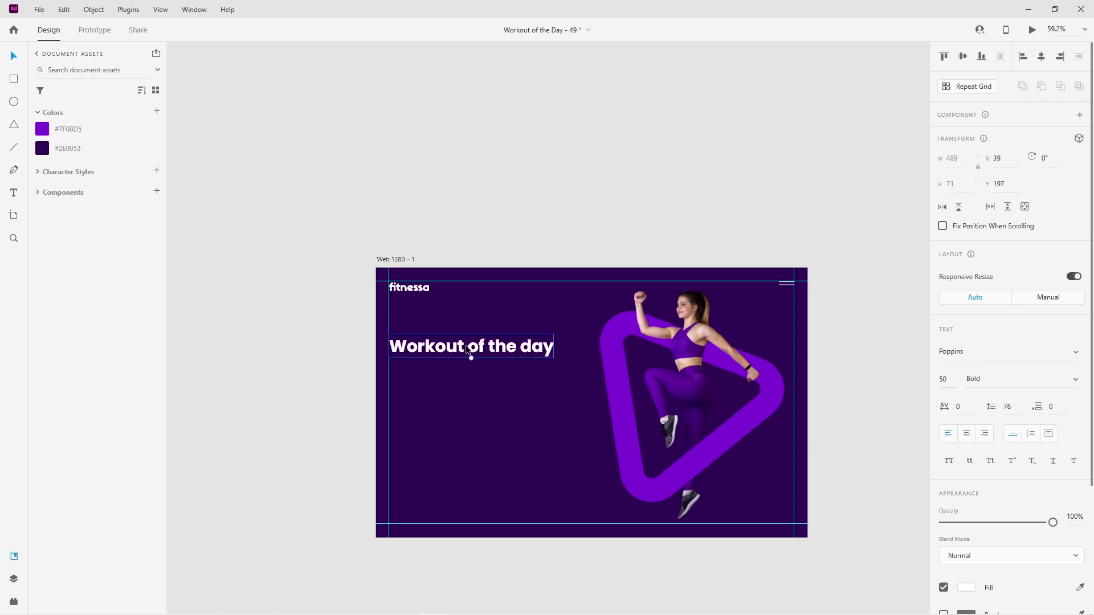
Capitalize the last word so the heading reads "Workout of the Day" and move the heading slightly down
{"action": "double_click", "coordinate": [530, 351]}
{"action": "left_click_drag", "start_coordinate": [531, 351], "coordinate": [523, 350]}
{"action": "type", "text": "D"}
{"action": "key", "text": "Escape"}
{"action": "left_click", "coordinate": [284, 396]}
{"action": "left_click_drag", "start_coordinate": [421, 339], "coordinate": [421, 349]}
{"action": "key", "text": "Escape"}
Draw a square above the heading at the left margin guide and set its size to 45 × 45
{"action": "scroll", "coordinate": [399, 342], "scroll_direction": "up", "scroll_amount": 5}
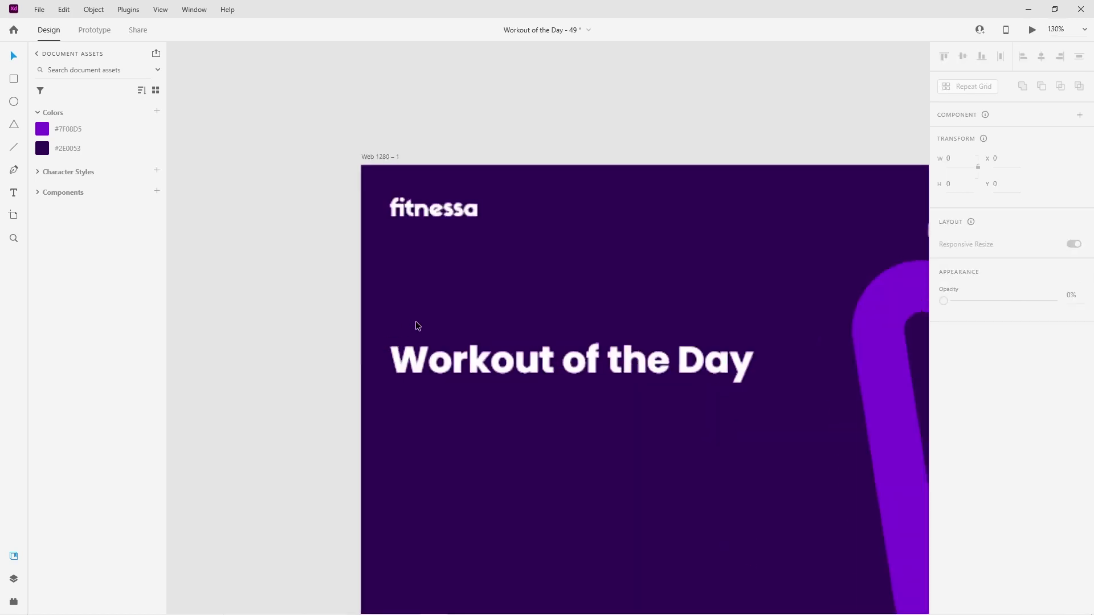
{"action": "key", "text": "r"}
{"action": "left_click_drag", "start_coordinate": [381, 297], "coordinate": [427, 346]}
{"action": "left_click", "coordinate": [14, 60]}
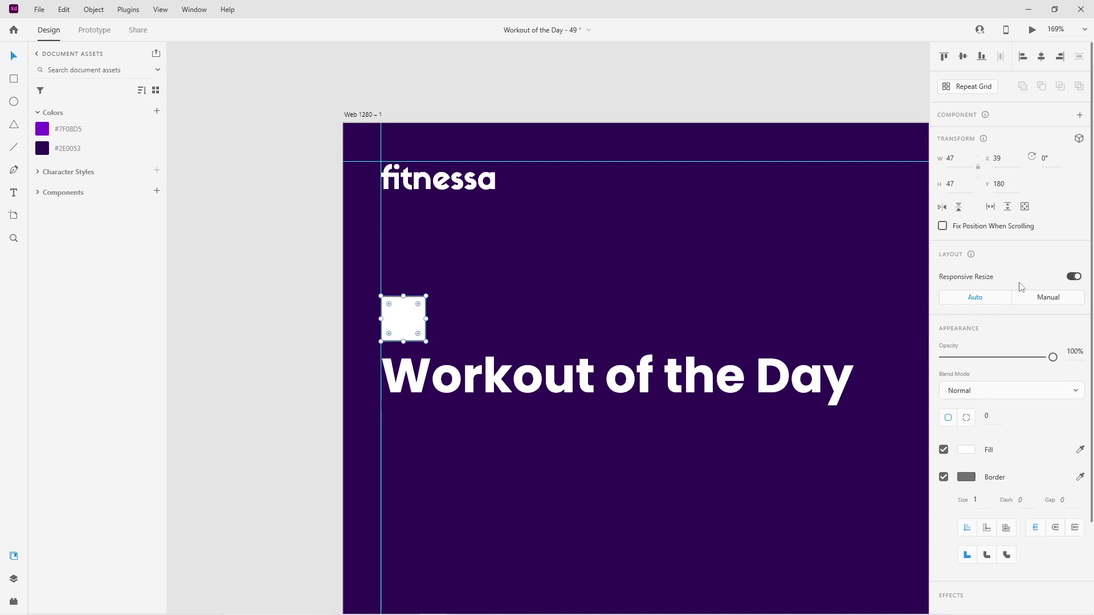
{"action": "left_click", "coordinate": [958, 162]}
{"action": "type", "text": "45"}
{"action": "key", "text": "Return"}
Set the square's corner radius to 7 and remove its border
{"action": "type", "text": "1"}
{"action": "key", "text": "Up"}
{"action": "left_click", "coordinate": [944, 477]}
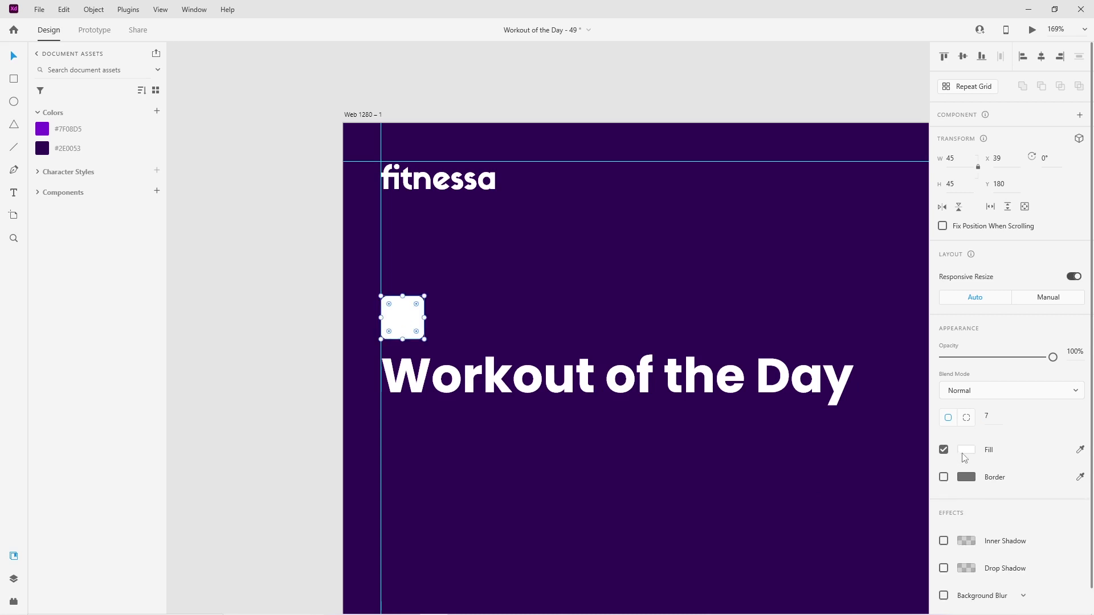
Fill the square with a purple slightly lighter than the #2E0053 background
{"action": "left_click", "coordinate": [966, 450]}
{"action": "left_click", "coordinate": [847, 528]}
{"action": "left_click", "coordinate": [893, 448]}
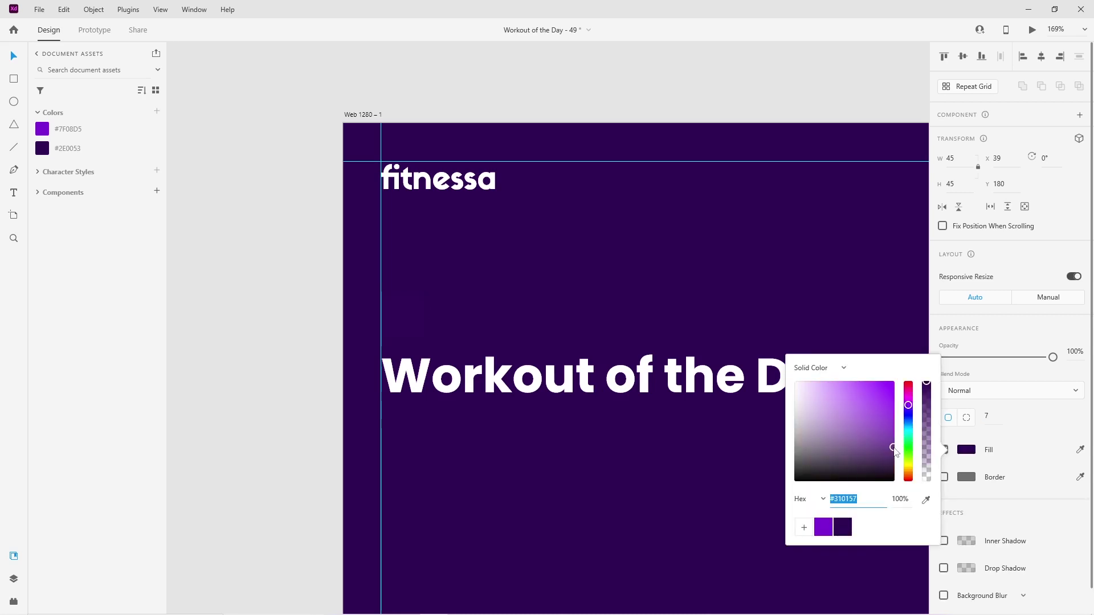
{"action": "left_click_drag", "start_coordinate": [895, 450], "coordinate": [894, 443]}
{"action": "left_click", "coordinate": [250, 337]}
Search the Icons 4 Design plugin for "back", insert the ios-arrow-back icon and place it on the purple square
{"action": "scroll", "coordinate": [339, 340], "scroll_direction": "up", "scroll_amount": 2}
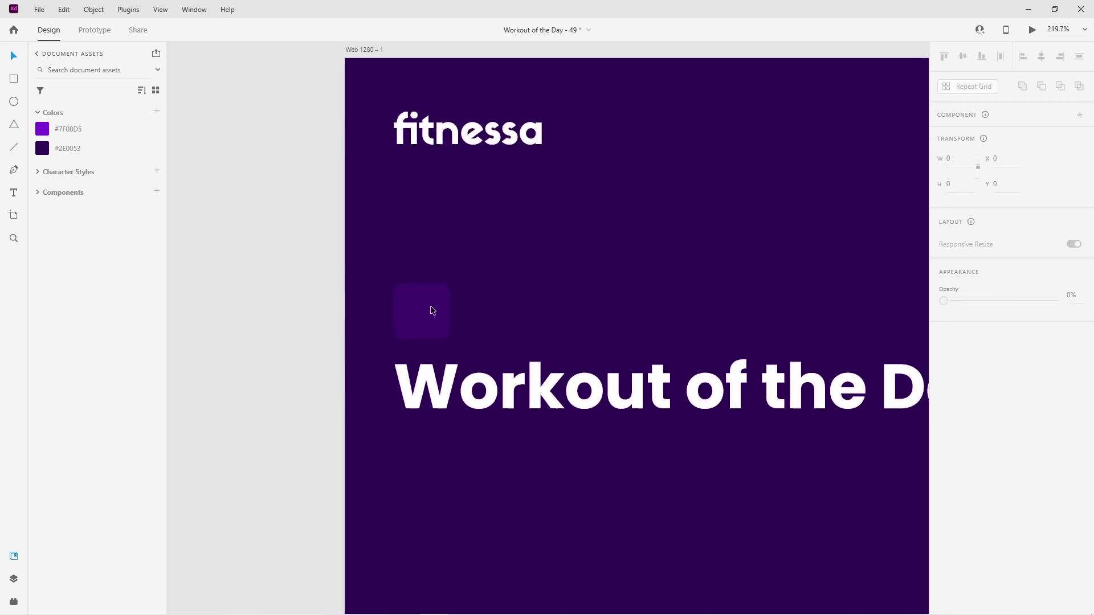
{"action": "left_click", "coordinate": [14, 602]}
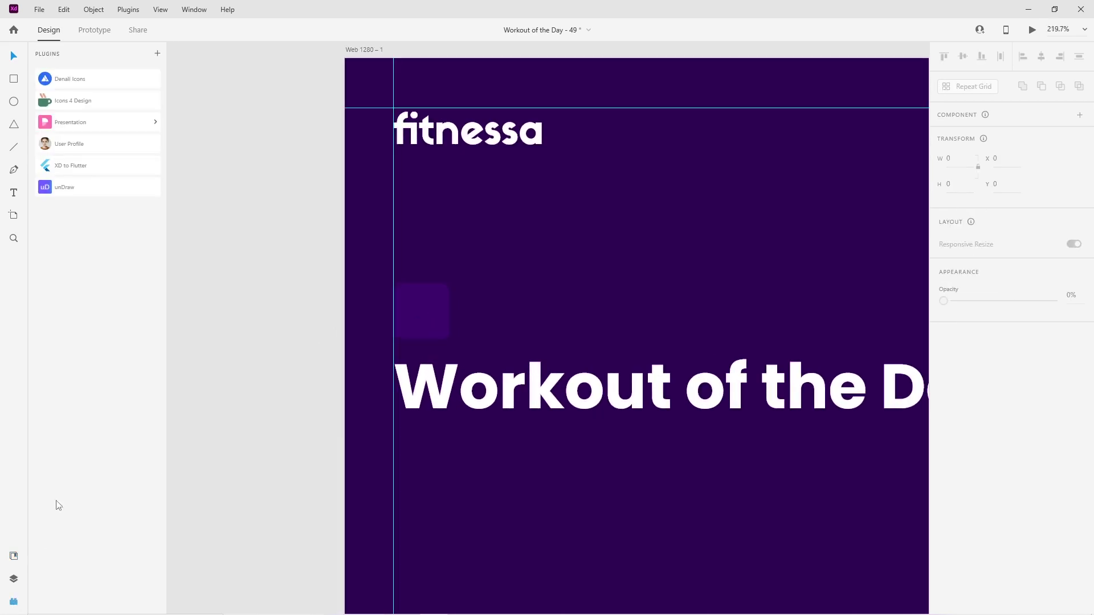
{"action": "left_click", "coordinate": [56, 101]}
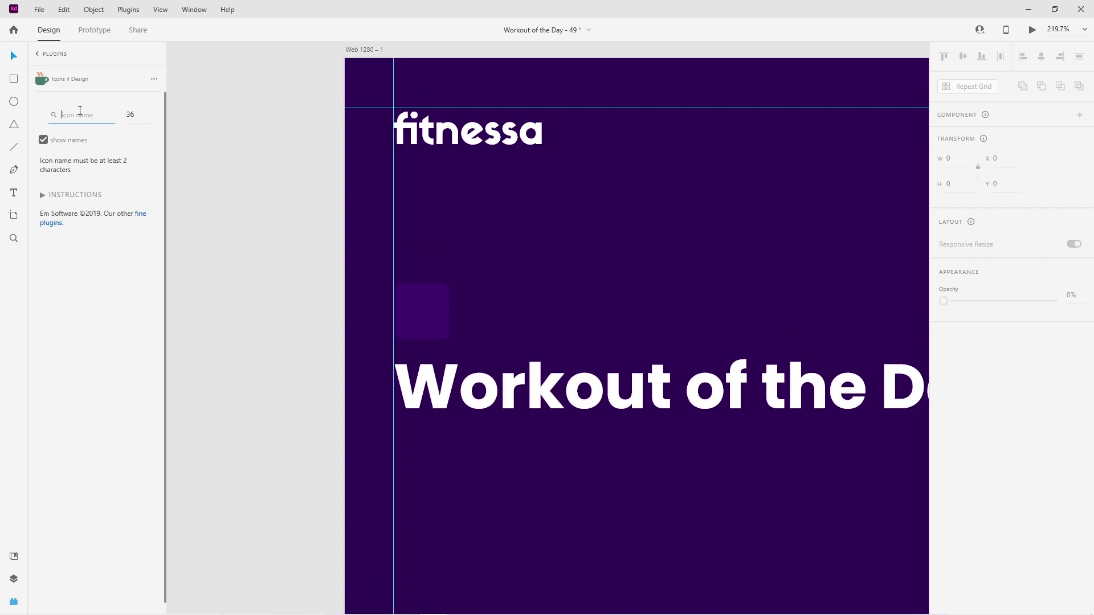
{"action": "type", "text": "back"}
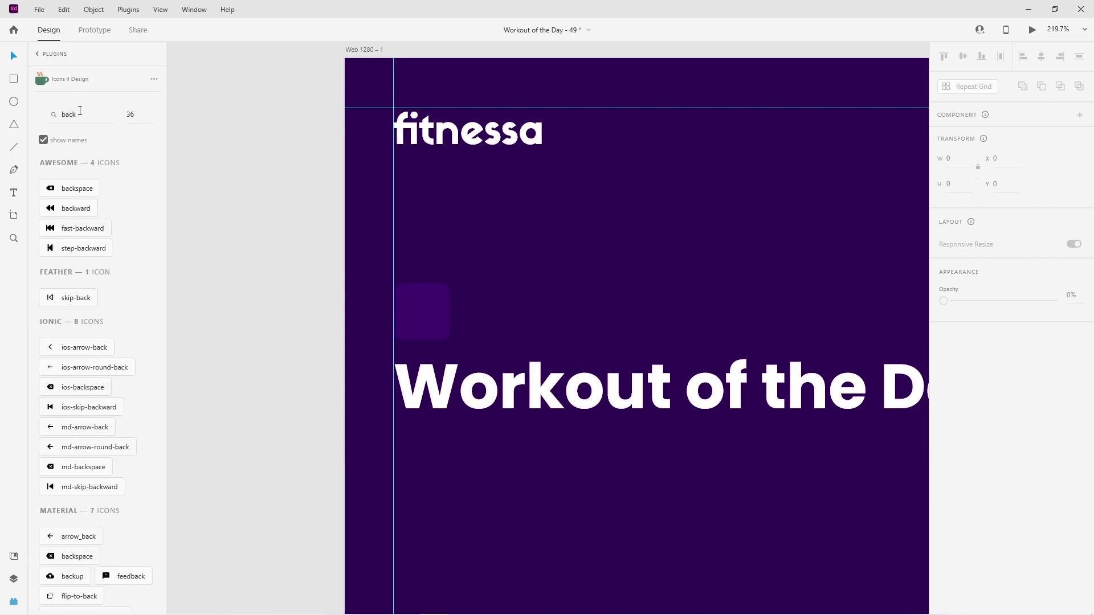
{"action": "left_click", "coordinate": [53, 349]}
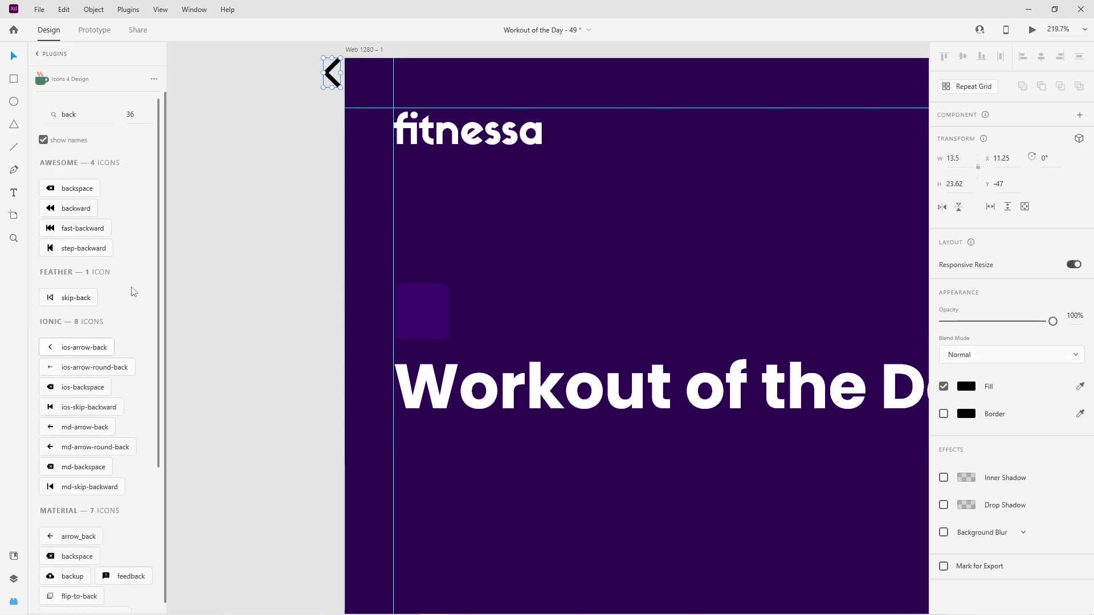
{"action": "left_click_drag", "start_coordinate": [339, 70], "coordinate": [421, 309]}
Set the arrow icon's fill to white (fff)
{"action": "left_click", "coordinate": [966, 422]}
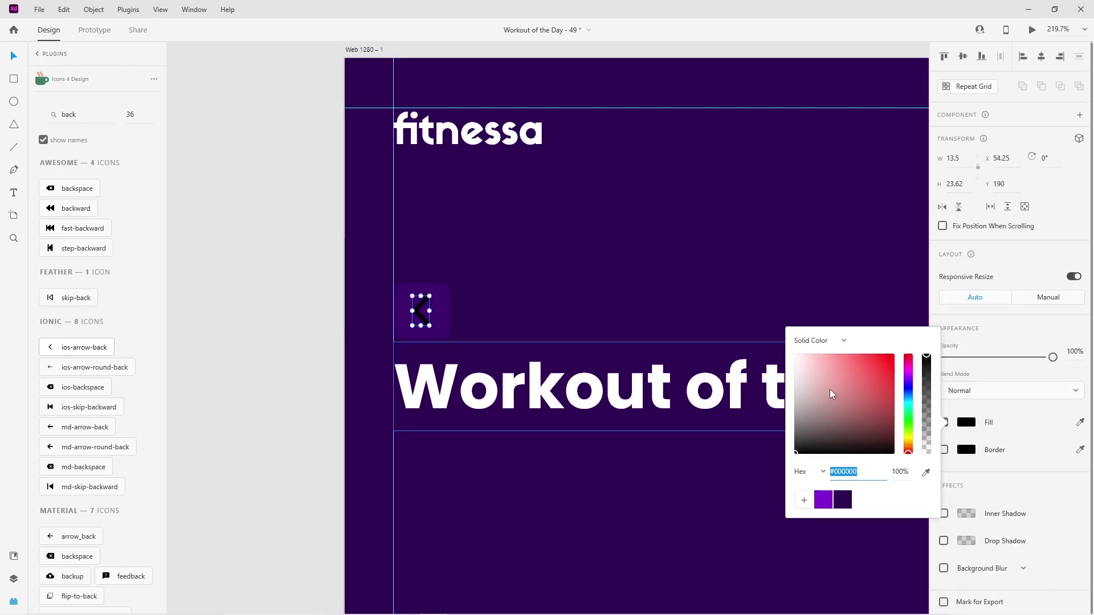
{"action": "type", "text": "fff"}
{"action": "key", "text": "Return"}
Center the arrow icon and the rounded square on each other vertically and horizontally
{"action": "left_click_drag", "start_coordinate": [430, 295], "coordinate": [428, 299]}
{"action": "left_click", "coordinate": [442, 294], "text": "shift"}
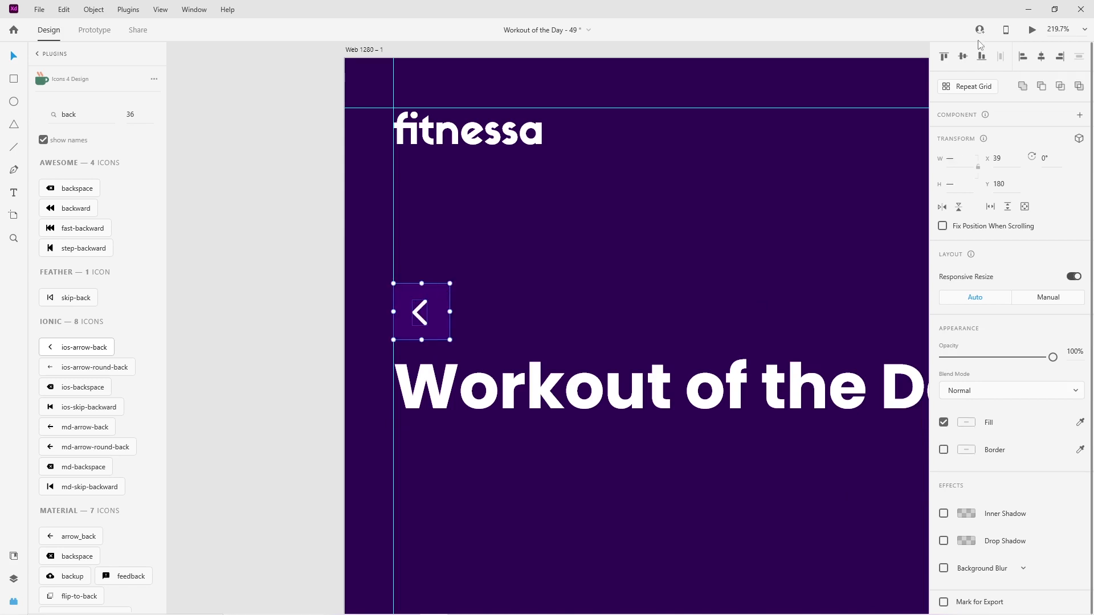
{"action": "left_click", "coordinate": [962, 56]}
{"action": "left_click", "coordinate": [1041, 56]}
{"action": "left_click", "coordinate": [268, 317]}
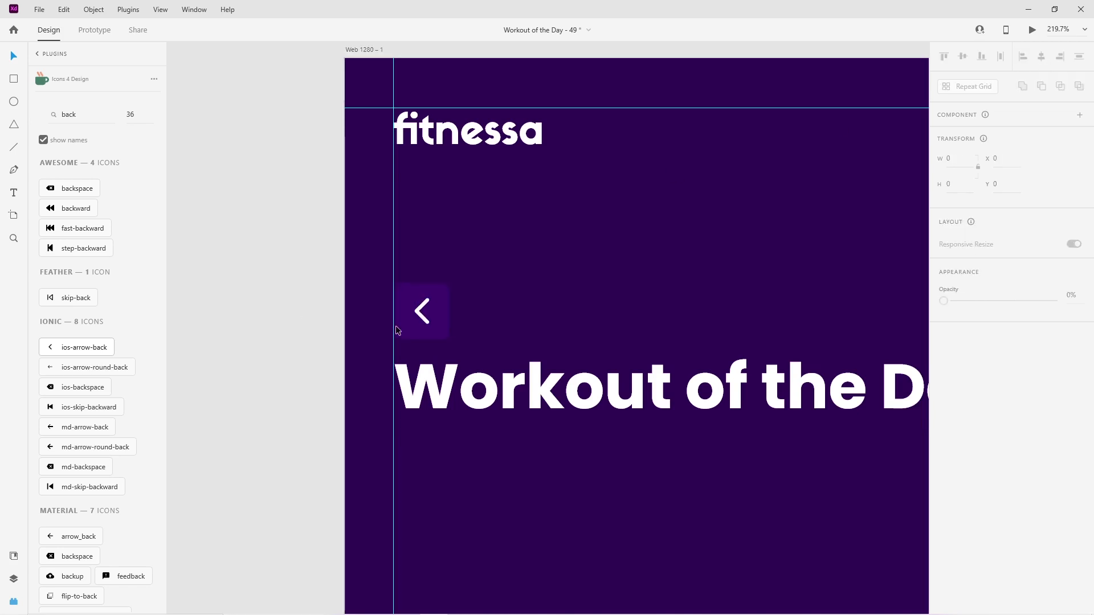
Move the "Workout of the Day" heading down to Y 238, leaving a 13 px gap below the square
{"action": "scroll", "coordinate": [419, 313], "scroll_direction": "down", "scroll_amount": 2}
{"action": "scroll", "coordinate": [435, 343], "scroll_direction": "down", "scroll_amount": 1}
{"action": "left_click", "coordinate": [445, 322]}
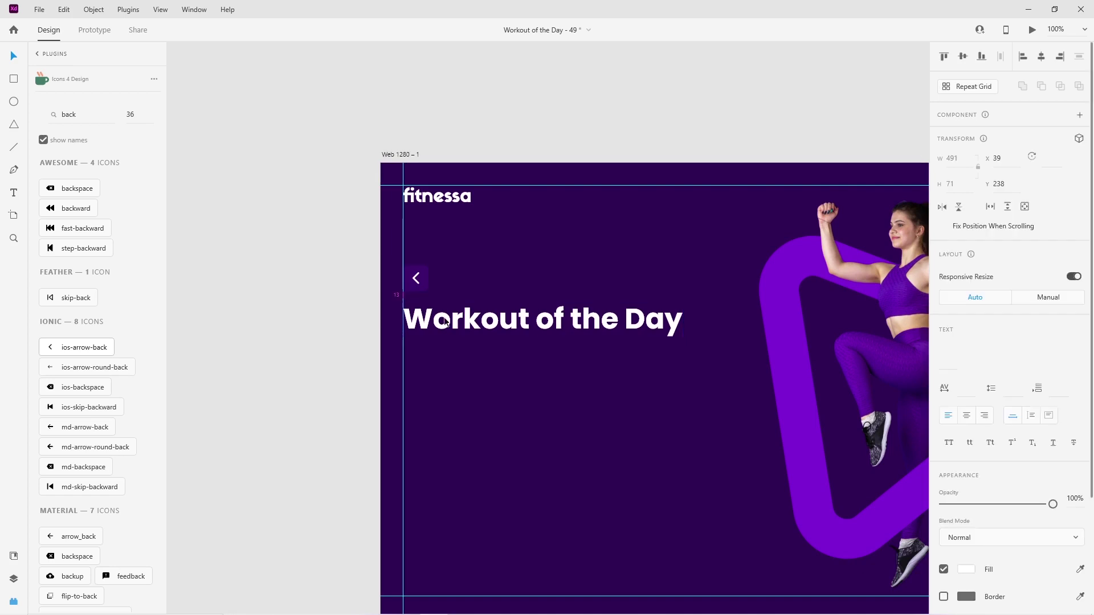
{"action": "left_click", "coordinate": [264, 371]}
Add the text "High Stepping" below the heading
{"action": "scroll", "coordinate": [263, 371], "scroll_direction": "down", "scroll_amount": 1}
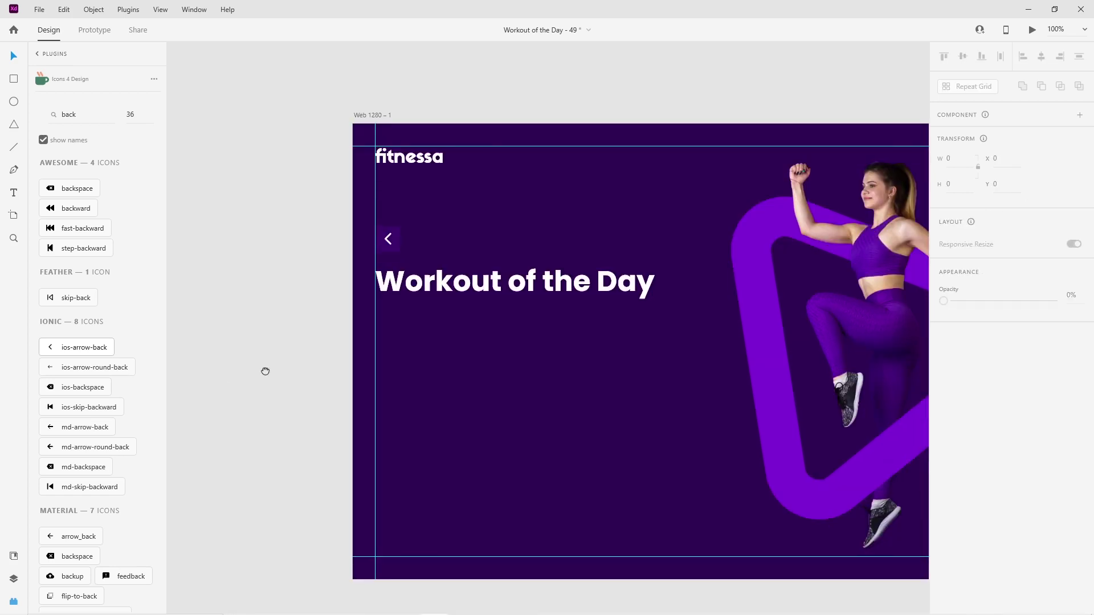
{"action": "key", "text": "t"}
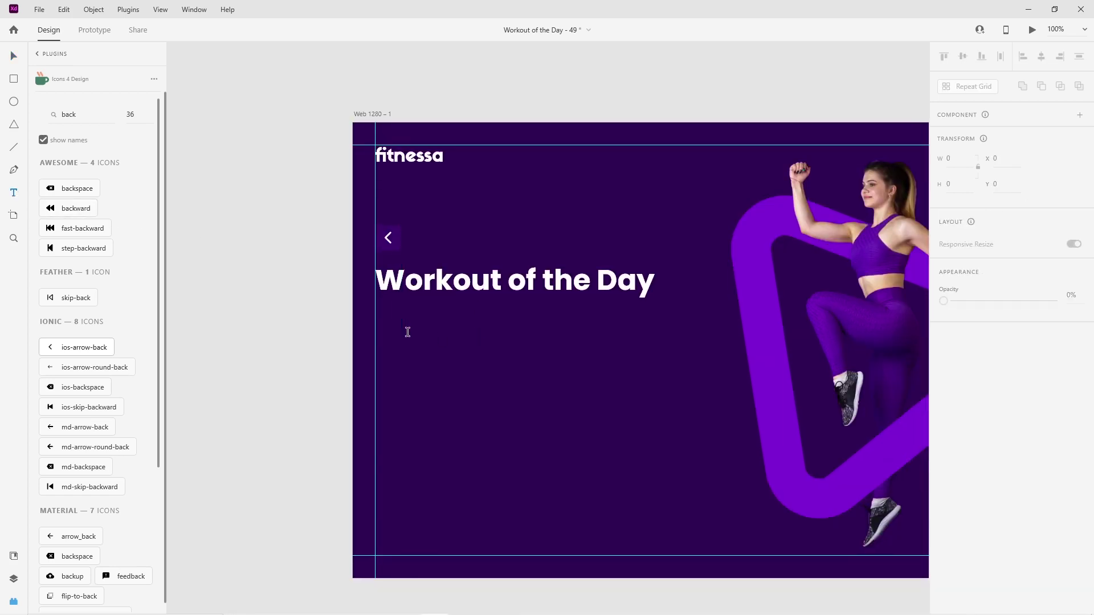
{"action": "left_click", "coordinate": [407, 332]}
{"action": "type", "text": "High Stepping"}
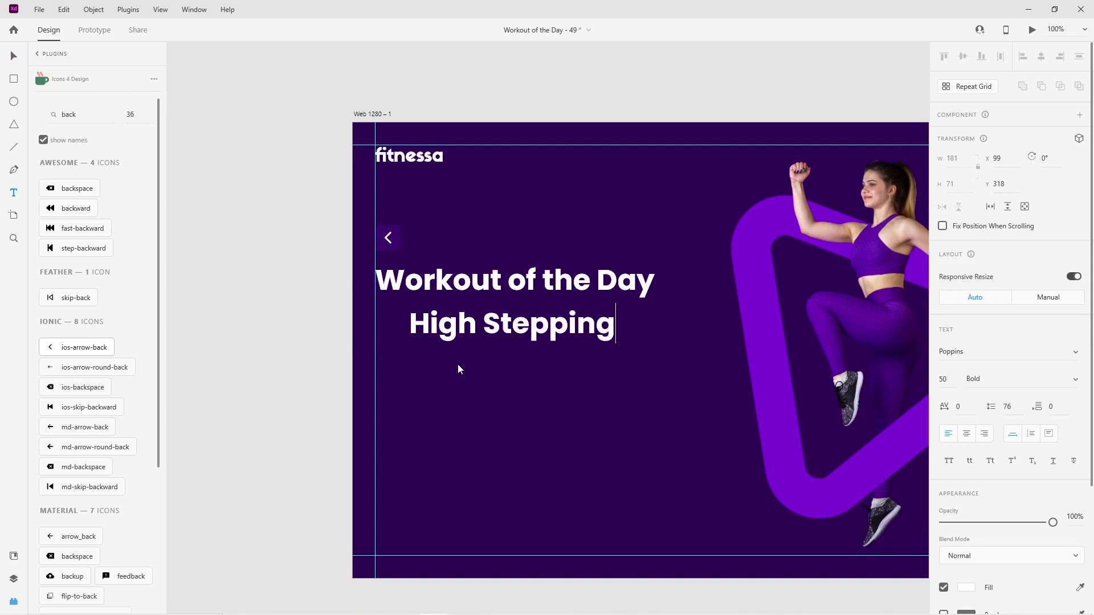
{"action": "left_click", "coordinate": [14, 56]}
Format the "High Stepping" text as uppercase SemiBold at size 25 and align it to the left margin guide below the heading
{"action": "left_click", "coordinate": [949, 460]}
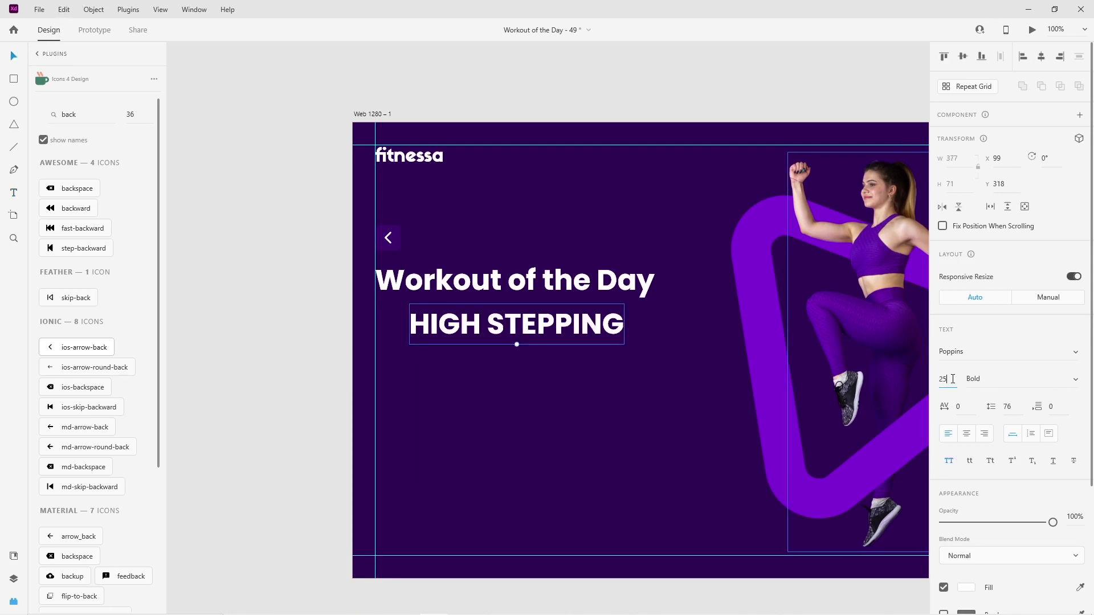
{"action": "key", "text": "Return"}
{"action": "left_click", "coordinate": [1075, 379]}
{"action": "left_click", "coordinate": [1003, 355]}
{"action": "left_click_drag", "start_coordinate": [463, 332], "coordinate": [430, 323]}
{"action": "left_click", "coordinate": [410, 367]}
Add area text below the subtitle: "Run in place while pulling your knees as high as possible with each steps. Keep your upper body upright during this exercise."
{"action": "left_click", "coordinate": [14, 194]}
{"action": "left_click_drag", "start_coordinate": [375, 347], "coordinate": [621, 422]}
{"action": "type", "text": "Run in place while pulling your knees as high as possible with each steps. Keep your upper body upright during this exercise."}
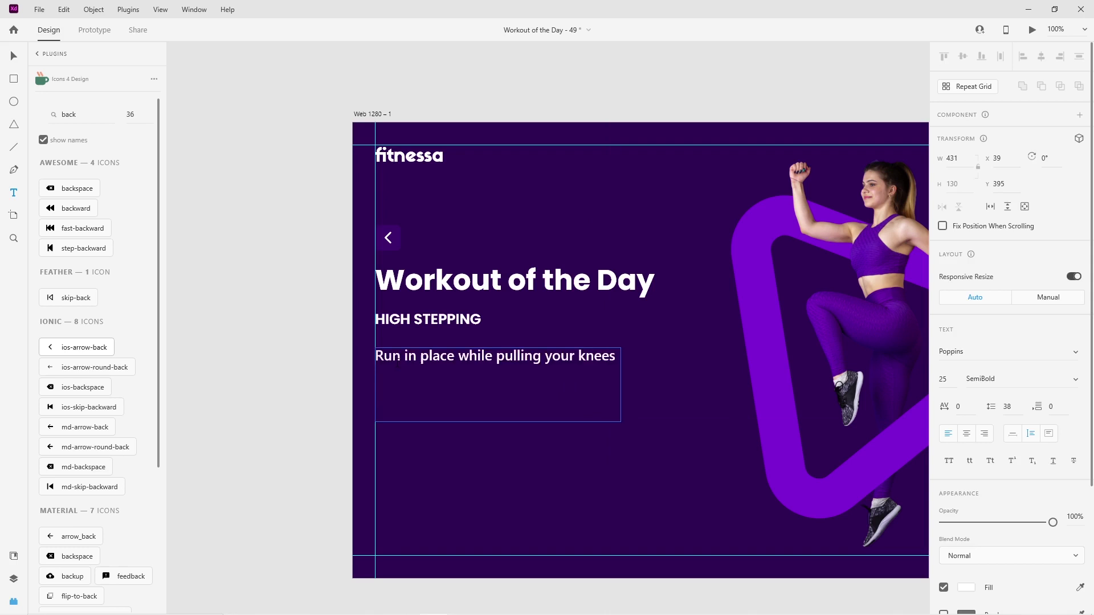
{"action": "left_click", "coordinate": [13, 57]}
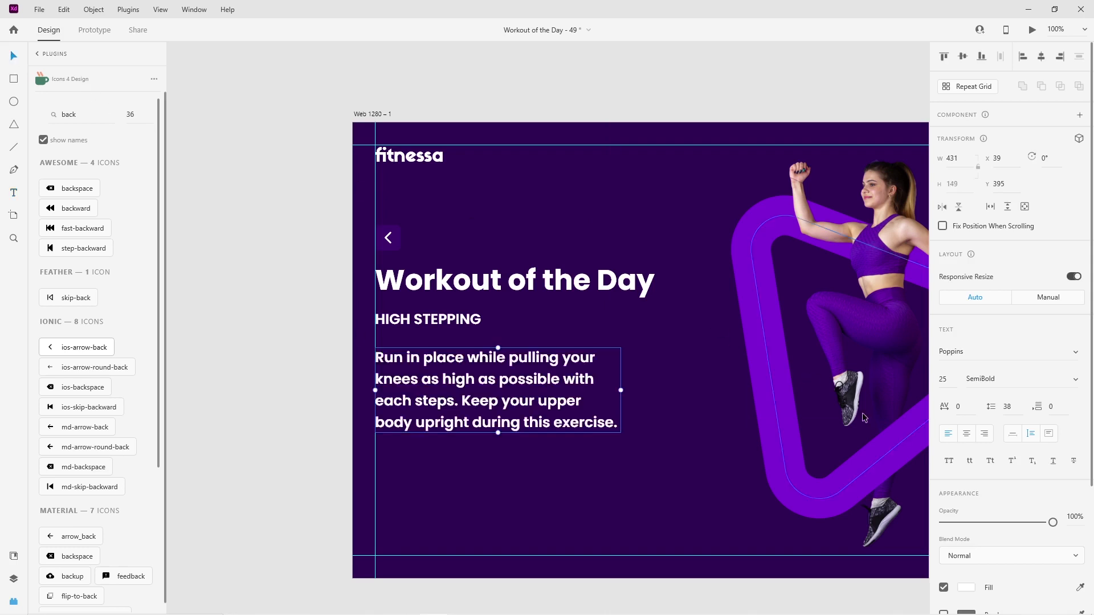
Set the description paragraph's font weight to Light and its size to 20
{"action": "left_click", "coordinate": [1077, 385]}
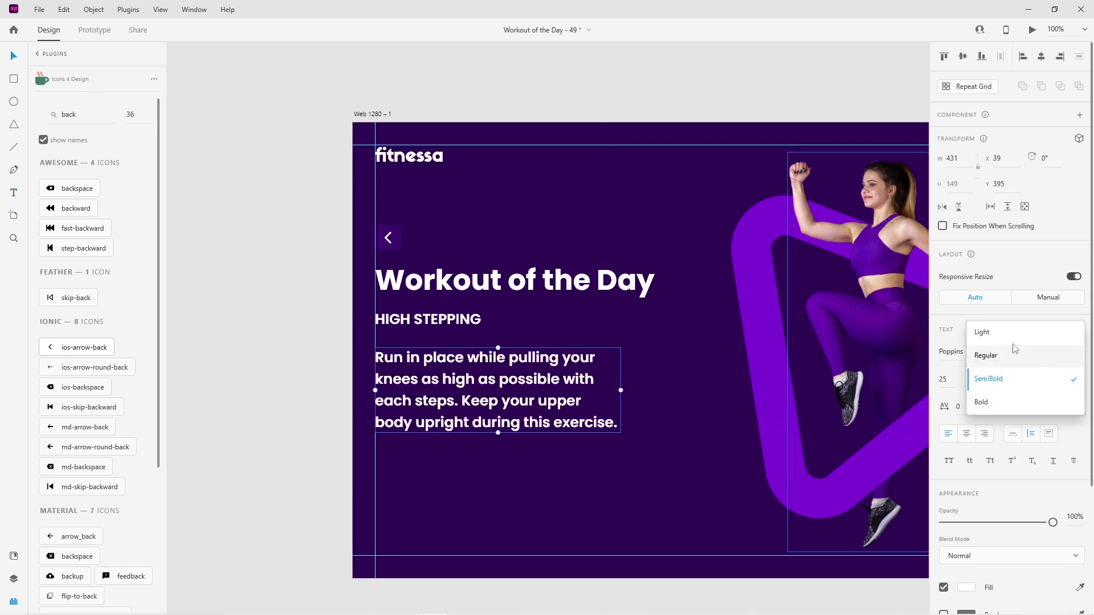
{"action": "left_click", "coordinate": [982, 332]}
{"action": "left_click", "coordinate": [956, 379]}
{"action": "type", "text": "2"}
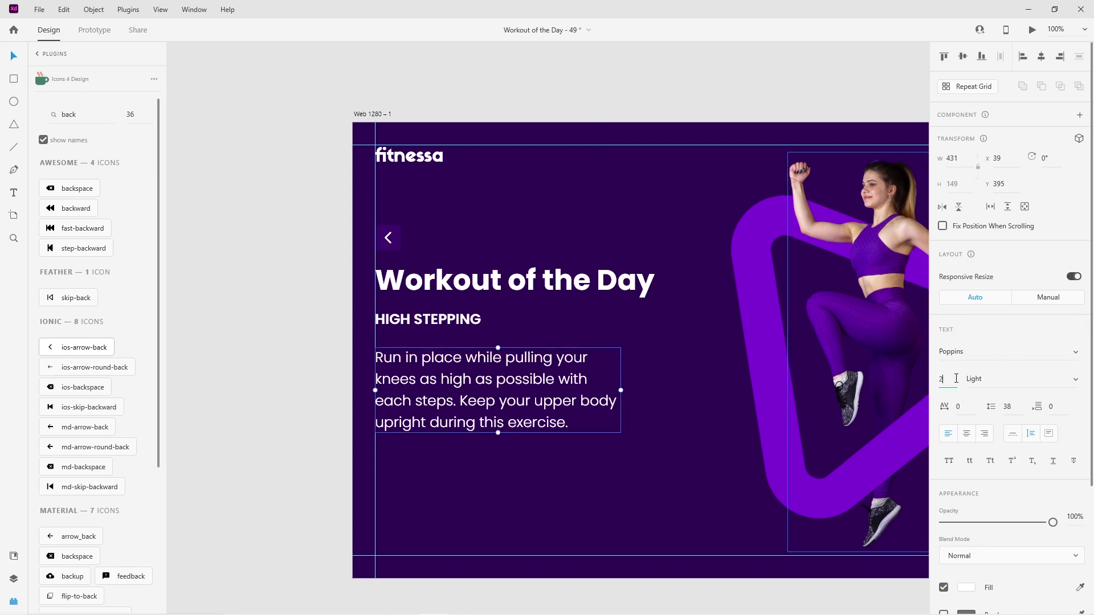
{"action": "type", "text": "0"}
{"action": "key", "text": "Return"}
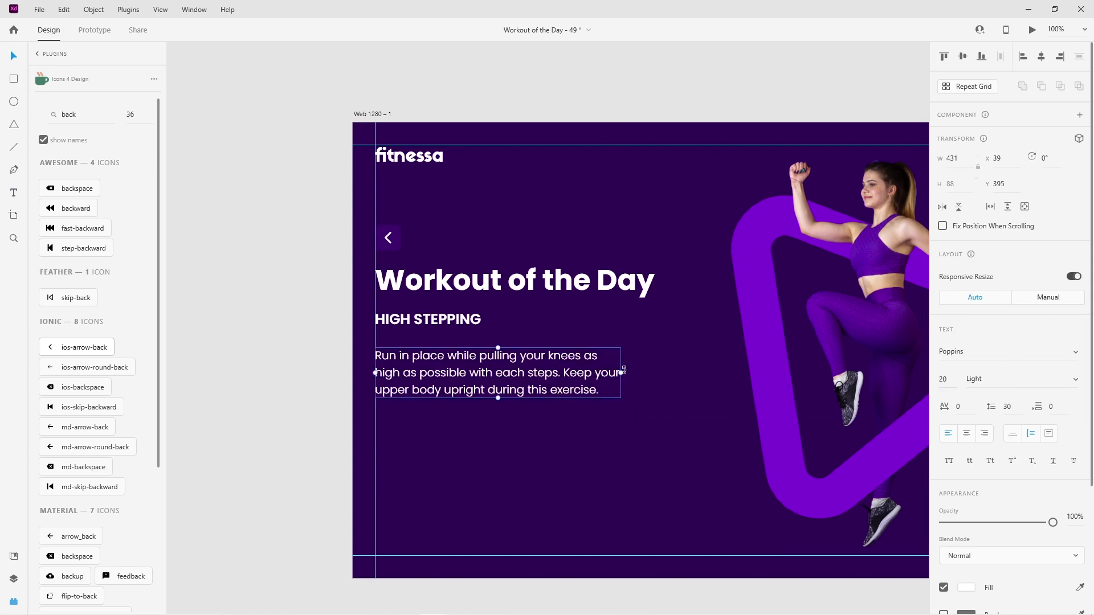
Widen the description's text box to 491 to match the heading and move it up to Y 391
{"action": "left_click_drag", "start_coordinate": [622, 373], "coordinate": [654, 373]}
{"action": "left_click", "coordinate": [319, 439]}
{"action": "scroll", "coordinate": [293, 384], "scroll_direction": "down", "scroll_amount": 1}
{"action": "scroll", "coordinate": [293, 383], "scroll_direction": "right", "scroll_amount": 1}
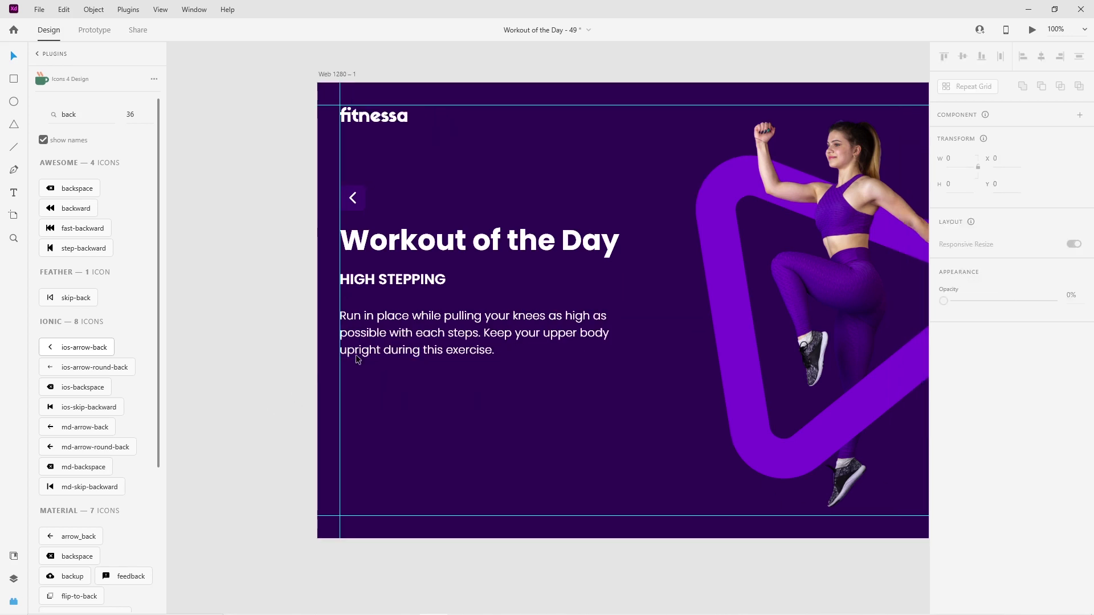
{"action": "left_click_drag", "start_coordinate": [397, 340], "coordinate": [398, 339]}
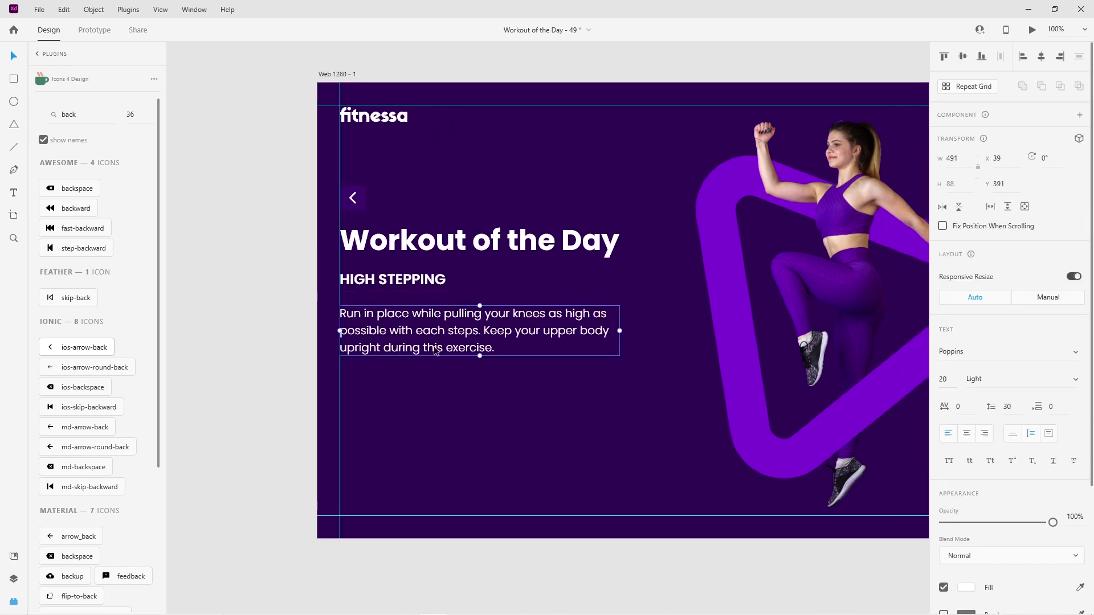
Set the opacity of the description text's fill color to 80%
{"action": "left_click", "coordinate": [968, 587]}
{"action": "left_click_drag", "start_coordinate": [911, 569], "coordinate": [891, 570]}
{"action": "type", "text": "80"}
{"action": "key", "text": "Return"}
{"action": "left_click", "coordinate": [248, 373]}
Draw a rectangle about 78 high below the description at the left margin guide and set its width to 425
{"action": "scroll", "coordinate": [248, 376], "scroll_direction": "right", "scroll_amount": 3}
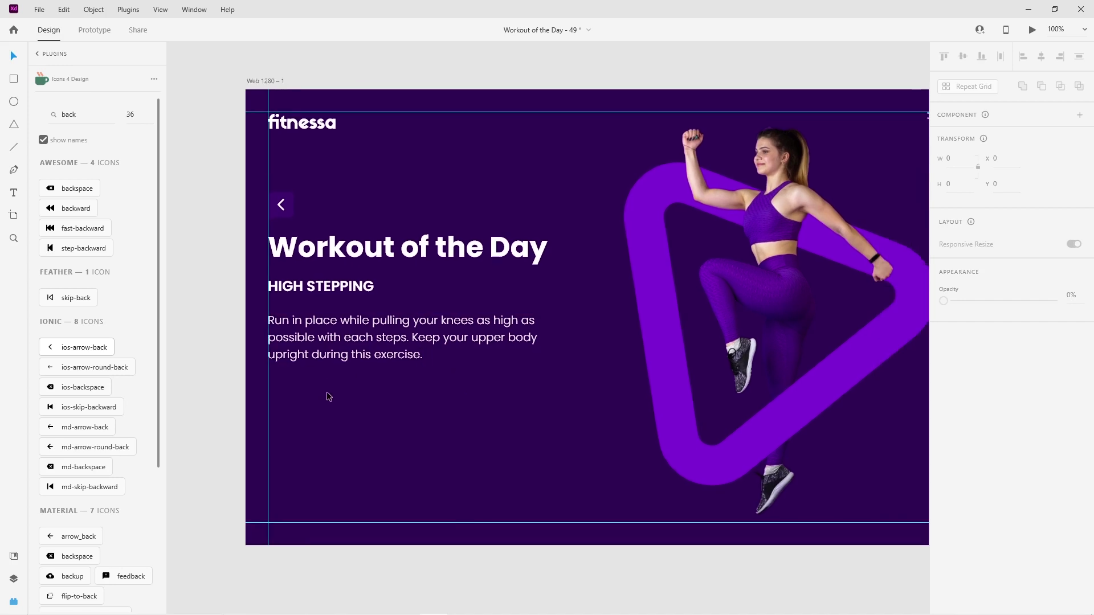
{"action": "key", "text": "r"}
{"action": "mouse_move", "coordinate": [268, 382]}
{"action": "left_mouse_down"}
{"action": "mouse_move", "coordinate": [369, 423]}
{"action": "mouse_move", "coordinate": [513, 429]}
{"action": "mouse_move", "coordinate": [501, 425]}
{"action": "left_mouse_up"}
{"action": "left_click", "coordinate": [14, 57]}
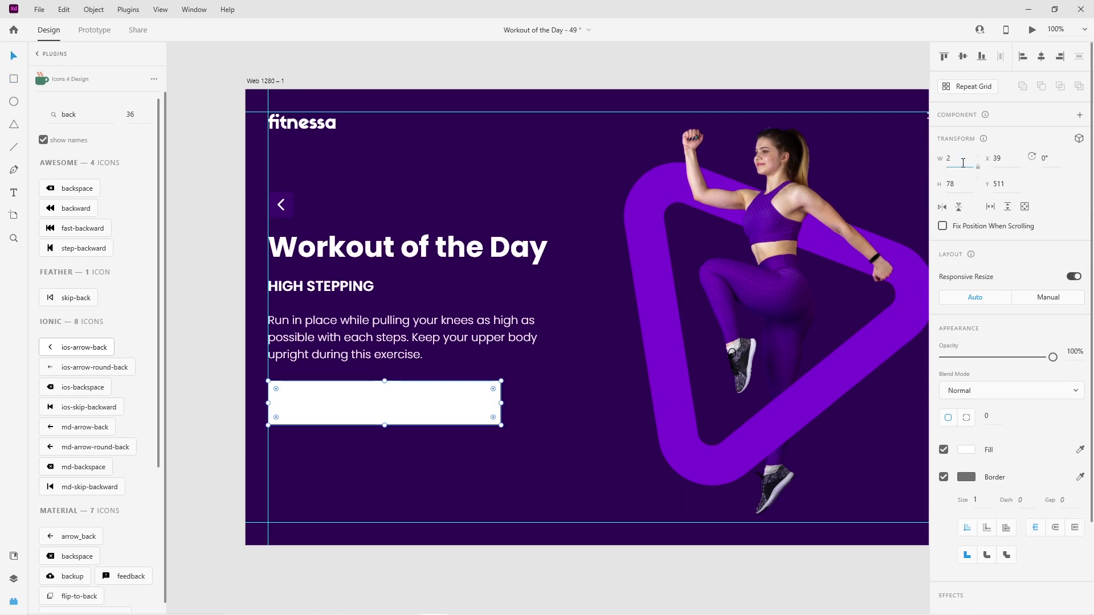
{"action": "left_click", "coordinate": [963, 163]}
{"action": "type", "text": "425"}
{"action": "key", "text": "Return"}
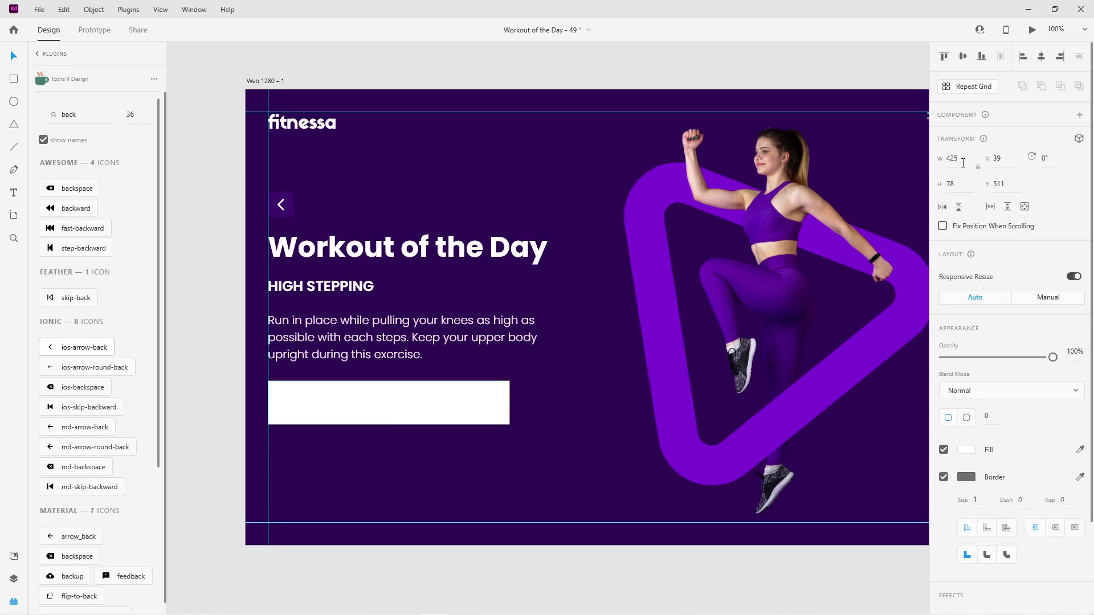
Reduce the rectangle's height to 62
{"action": "key", "text": "Down"}
{"action": "key", "text": "Down"}
{"action": "key", "text": "Down"}
{"action": "key", "text": "Down"}
{"action": "key", "text": "Down"}
{"action": "key", "text": "Down"}
{"action": "key", "text": "Down"}
{"action": "key", "text": "Down"}
{"action": "key", "text": "Down"}
{"action": "key", "text": "Down"}
{"action": "key", "text": "Down"}
{"action": "key", "text": "Down"}
{"action": "key", "text": "Down"}
{"action": "key", "text": "Down"}
{"action": "key", "text": "Down"}
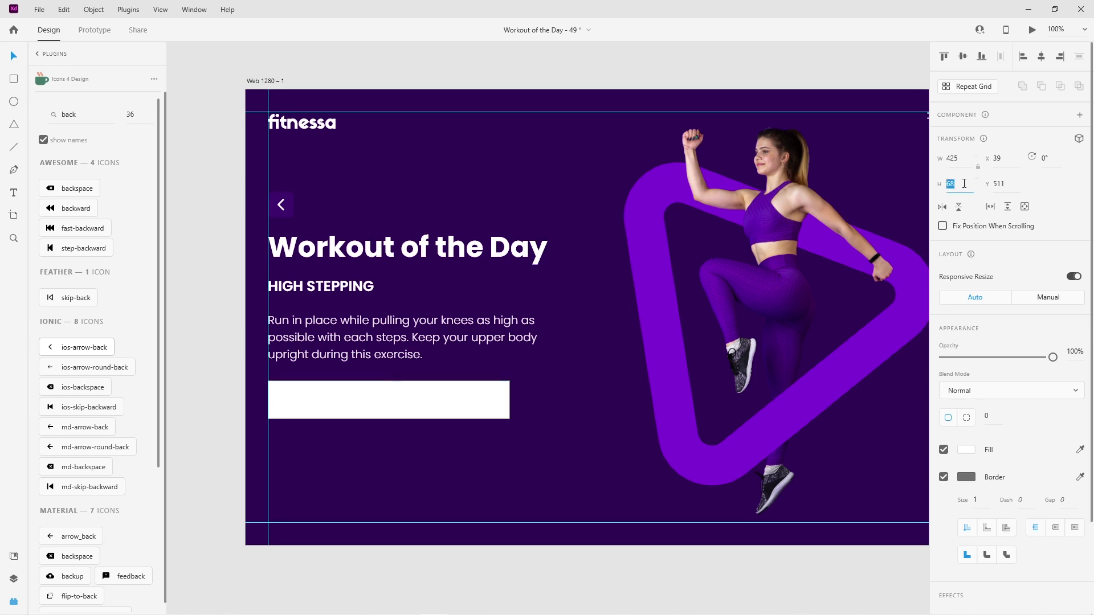
{"action": "key", "text": "Down"}
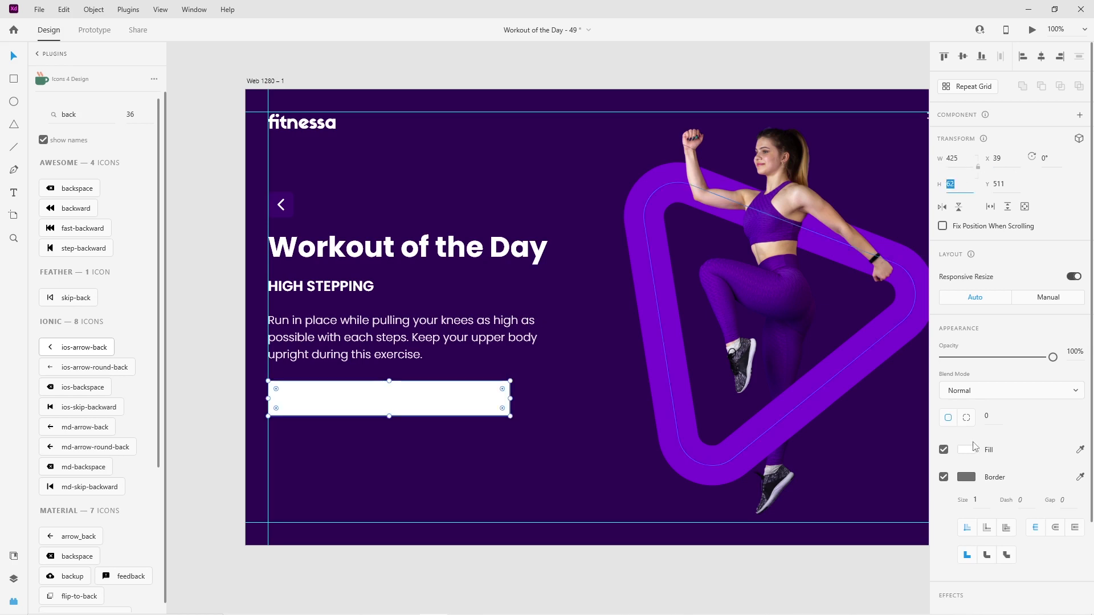
Remove the fill of the rectangle below the description and set its border color to #480082
{"action": "left_click", "coordinate": [943, 450]}
{"action": "left_click", "coordinate": [966, 478]}
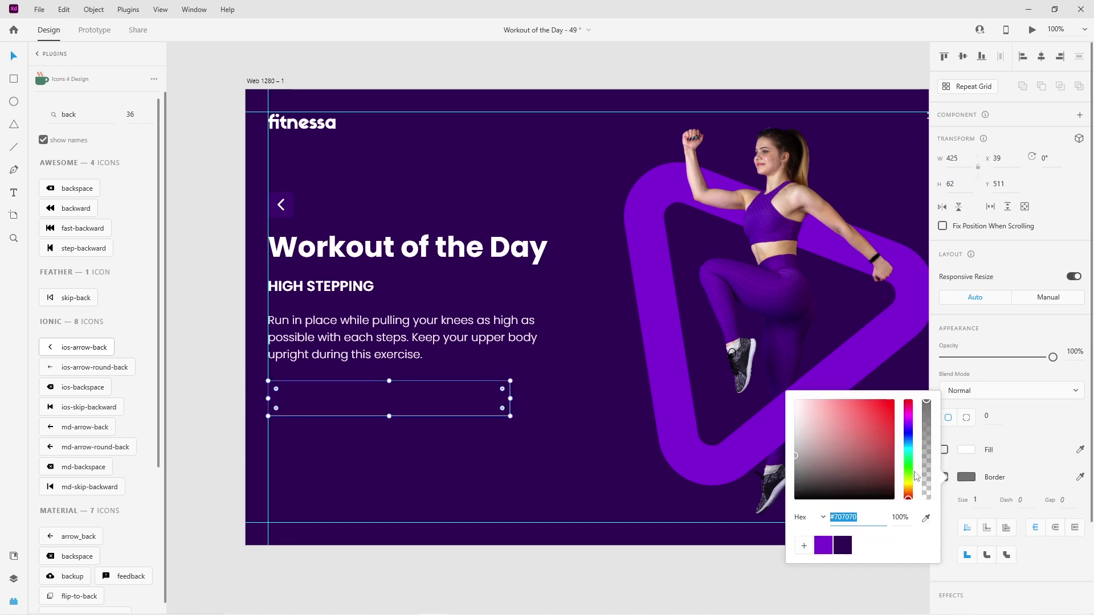
{"action": "left_click", "coordinate": [843, 544]}
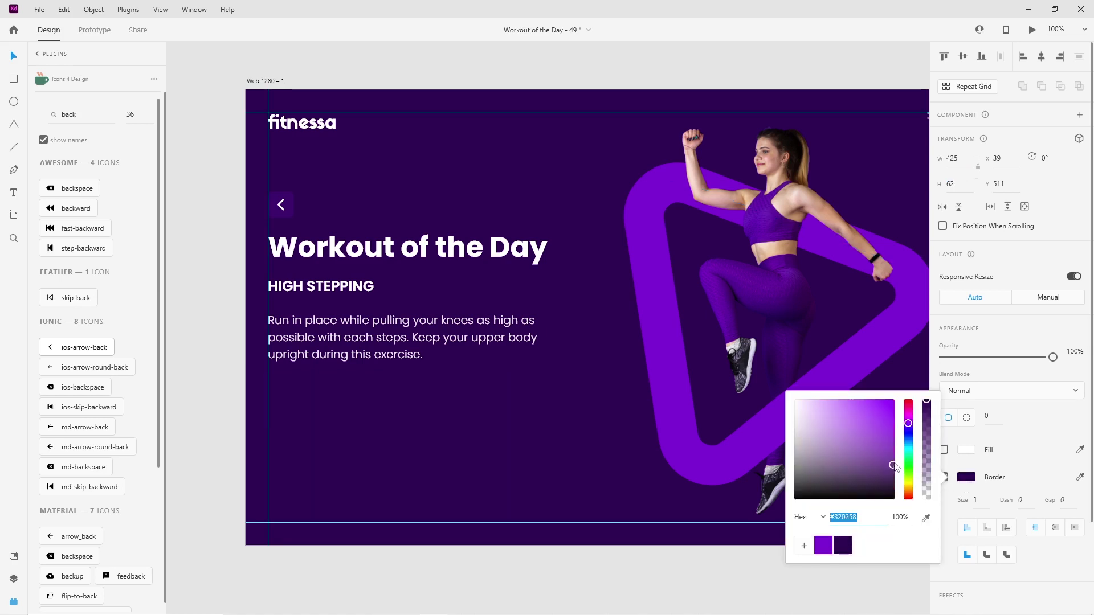
{"action": "left_click_drag", "start_coordinate": [899, 468], "coordinate": [898, 453]}
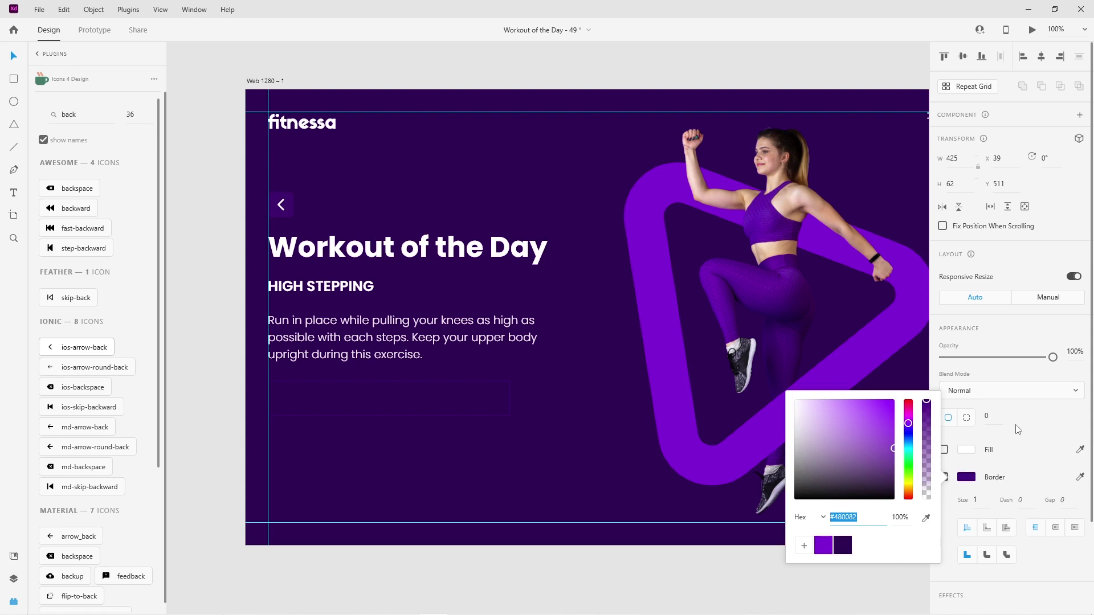
Set the outlined rectangle's corner radius to 7
{"action": "left_click", "coordinate": [995, 418]}
{"action": "type", "text": "7"}
{"action": "key", "text": "Escape"}
{"action": "key", "text": "Escape"}
Duplicate the HIGH STEPPING subheading into the outlined box and change the copy to "Beginner" without all caps
{"action": "scroll", "coordinate": [265, 426], "scroll_direction": "up", "scroll_amount": 5}
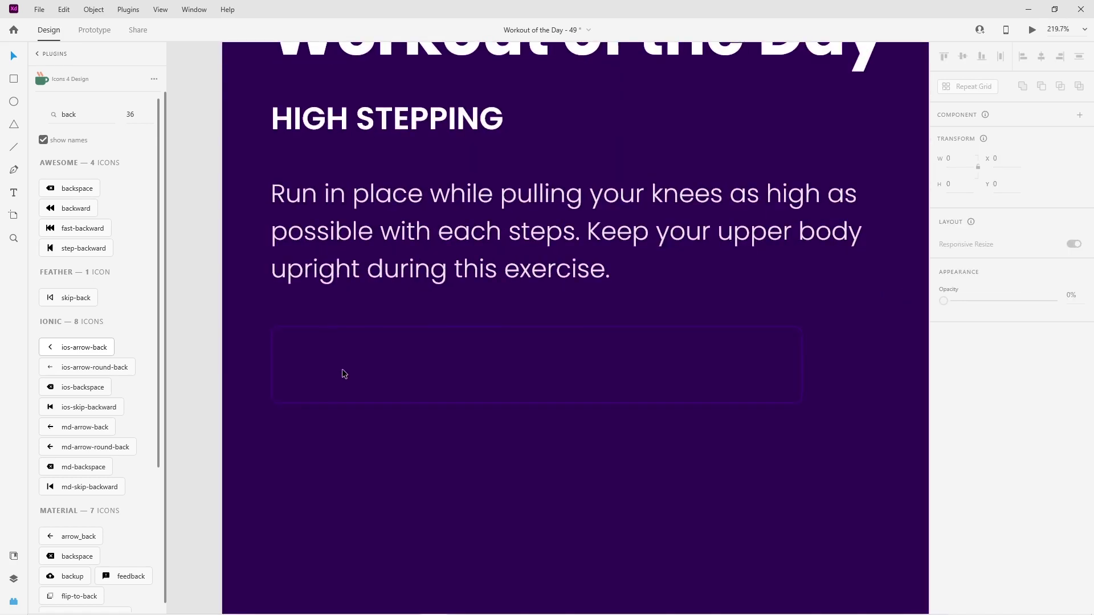
{"action": "left_click_drag", "start_coordinate": [402, 115], "coordinate": [408, 368]}
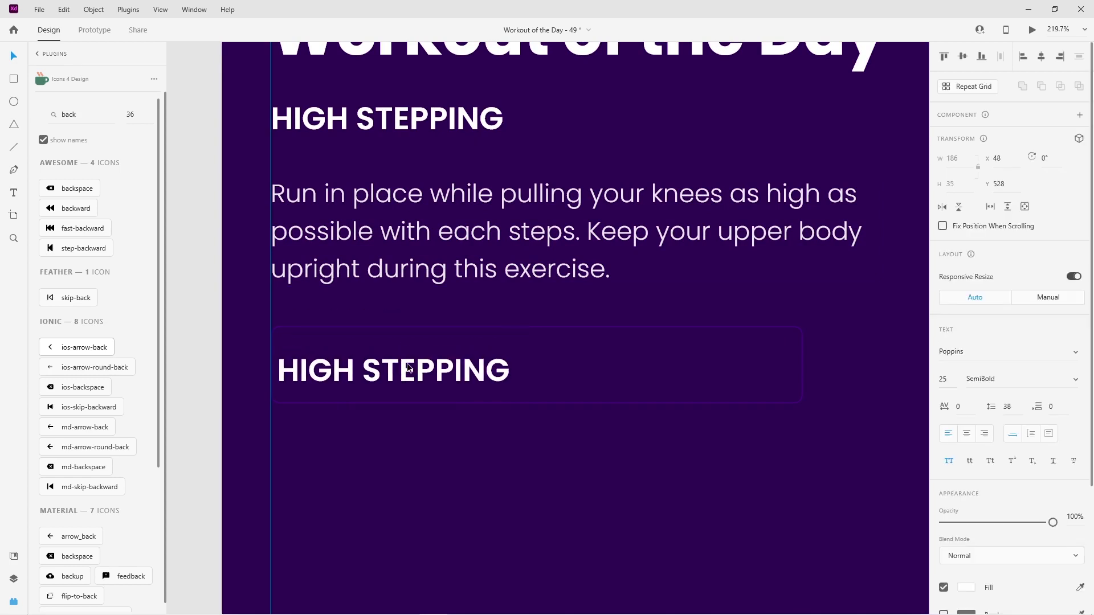
{"action": "double_click", "coordinate": [371, 376]}
{"action": "type", "text": "BEG"}
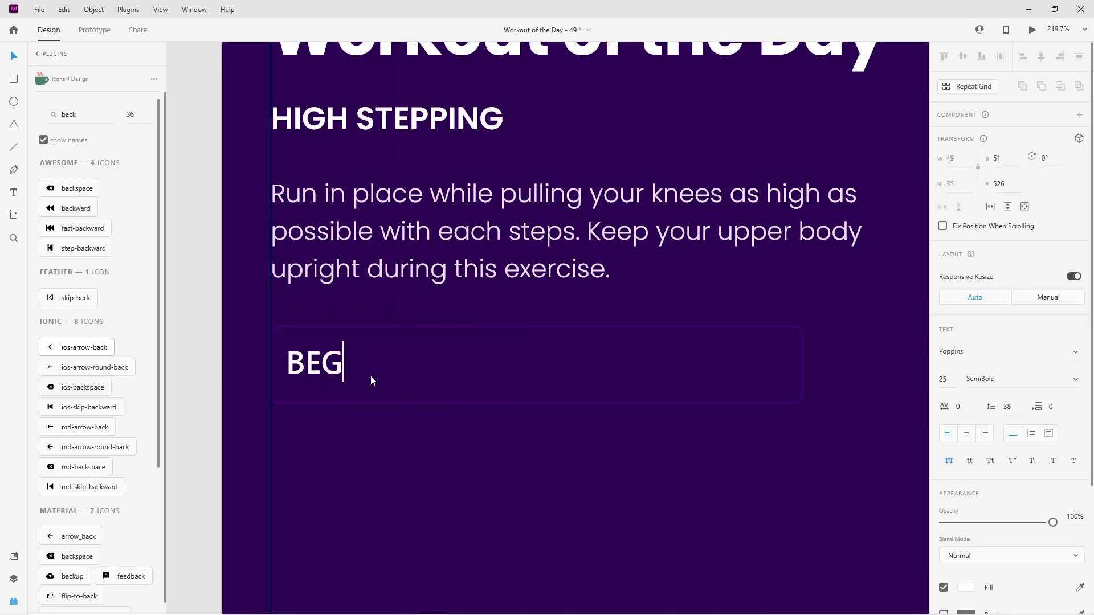
{"action": "type", "text": "inner"}
{"action": "key", "text": "Escape"}
{"action": "left_click", "coordinate": [949, 461]}
{"action": "left_click_drag", "start_coordinate": [387, 371], "coordinate": [393, 370]}
Set the Beginner label to font size 16 and Regular weight
{"action": "left_click", "coordinate": [952, 380]}
{"action": "type", "text": "18"}
{"action": "key", "text": "Return"}
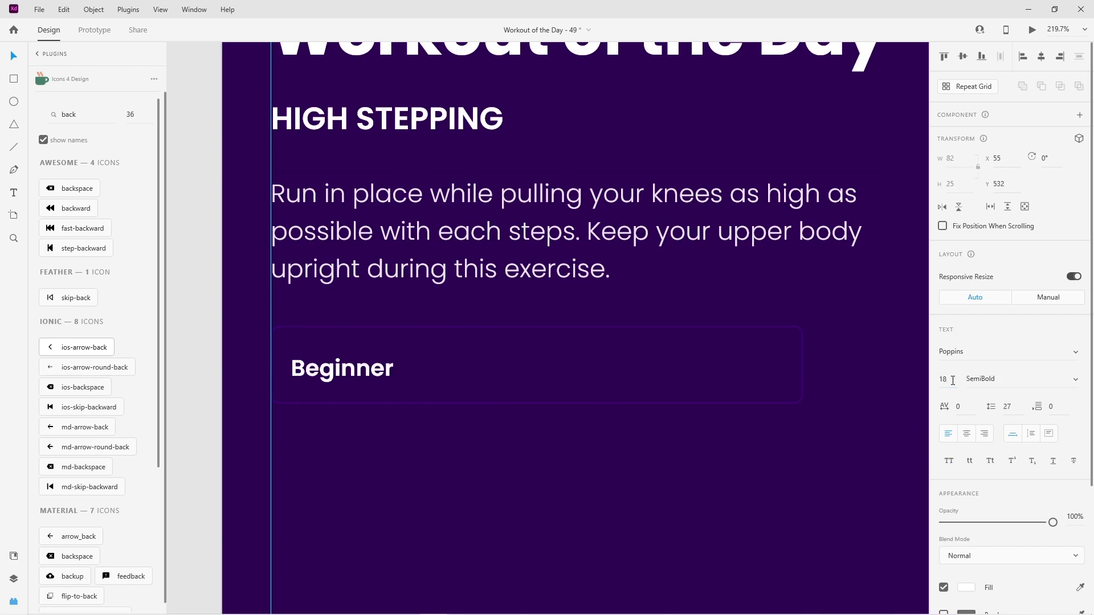
{"action": "left_click", "coordinate": [1075, 379]}
{"action": "left_click", "coordinate": [946, 354]}
{"action": "left_click_drag", "start_coordinate": [349, 360], "coordinate": [345, 366]}
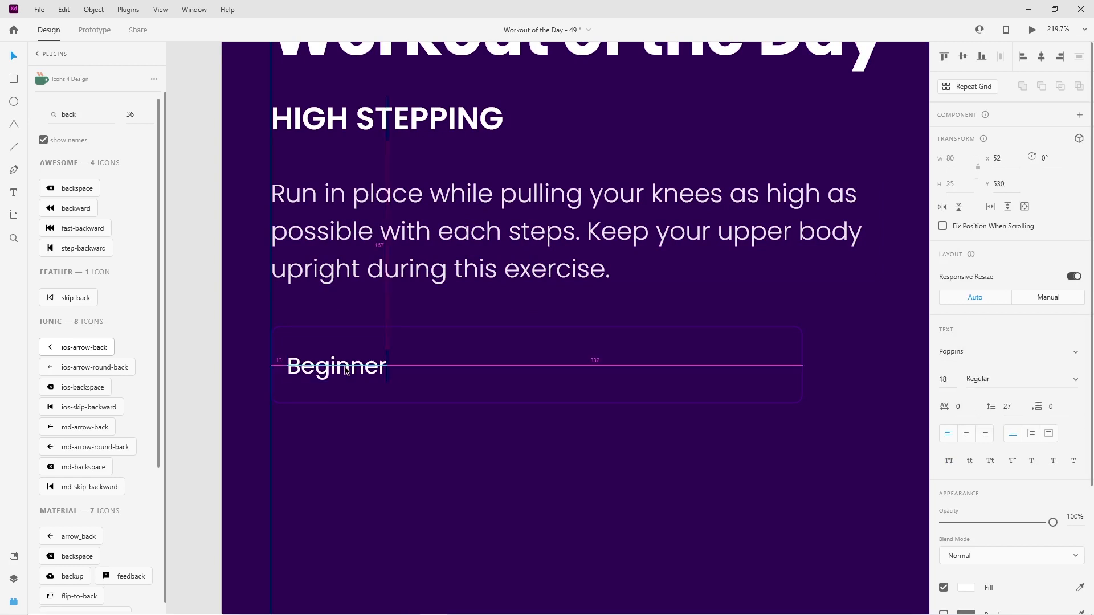
{"action": "left_click", "coordinate": [944, 379]}
{"action": "type", "text": "16"}
{"action": "key", "text": "Return"}
Duplicate the Beginner label toward the middle of the outlined box and change the copy's text to "Advanced"
{"action": "left_click_drag", "start_coordinate": [333, 368], "coordinate": [542, 368]}
{"action": "double_click", "coordinate": [541, 367]}
{"action": "type", "text": "Advanced"}
{"action": "key", "text": "Escape"}
Duplicate the Advanced label near the box's right end as "Expert" and center Advanced within the outlined box
{"action": "left_click", "coordinate": [619, 332]}
{"action": "left_click_drag", "start_coordinate": [595, 368], "coordinate": [765, 367]}
{"action": "double_click", "coordinate": [720, 368]}
{"action": "type", "text": "Expert"}
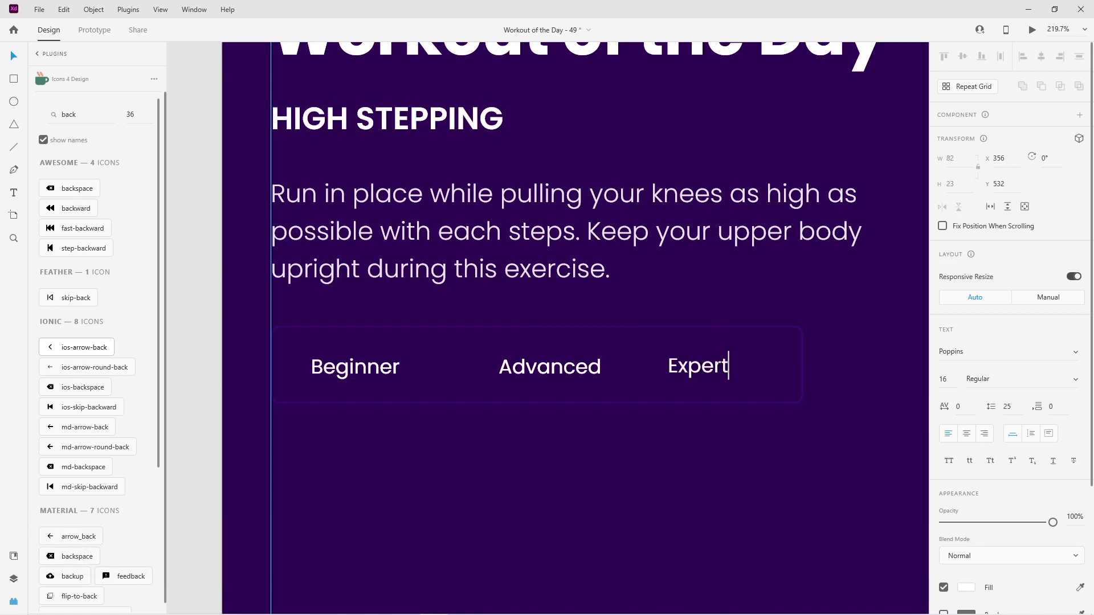
{"action": "key", "text": "Escape"}
{"action": "key", "text": "Escape"}
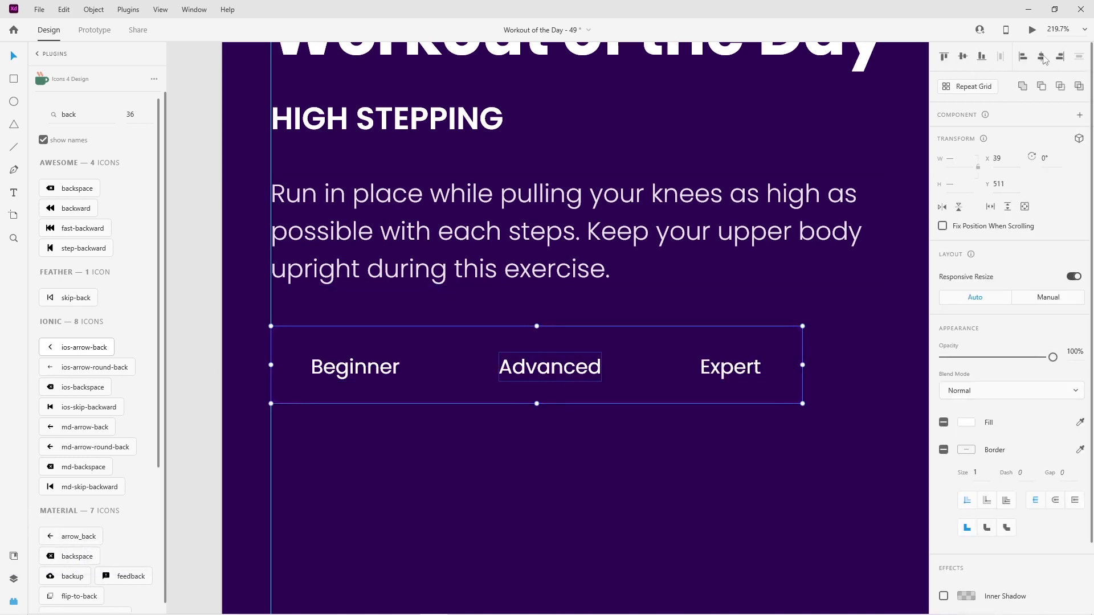
{"action": "left_click", "coordinate": [528, 406]}
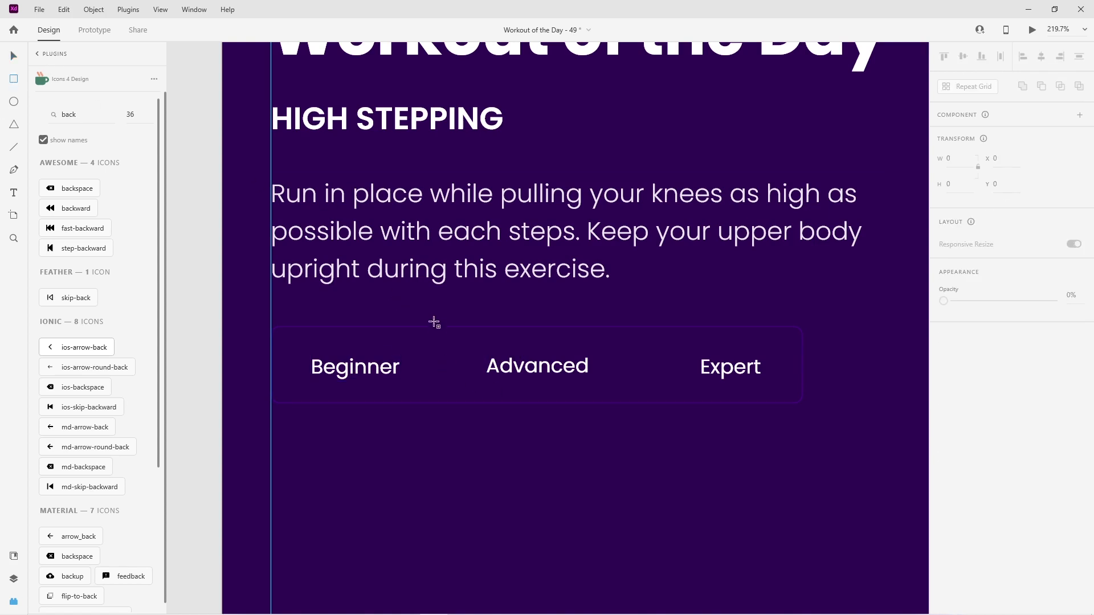
Draw a rectangle about 159 wide and 62 high around Advanced, with no fill and the saved bright purple as border color
{"action": "mouse_move", "coordinate": [434, 327]}
{"action": "left_mouse_down"}
{"action": "mouse_move", "coordinate": [611, 410]}
{"action": "mouse_move", "coordinate": [633, 404]}
{"action": "left_mouse_up"}
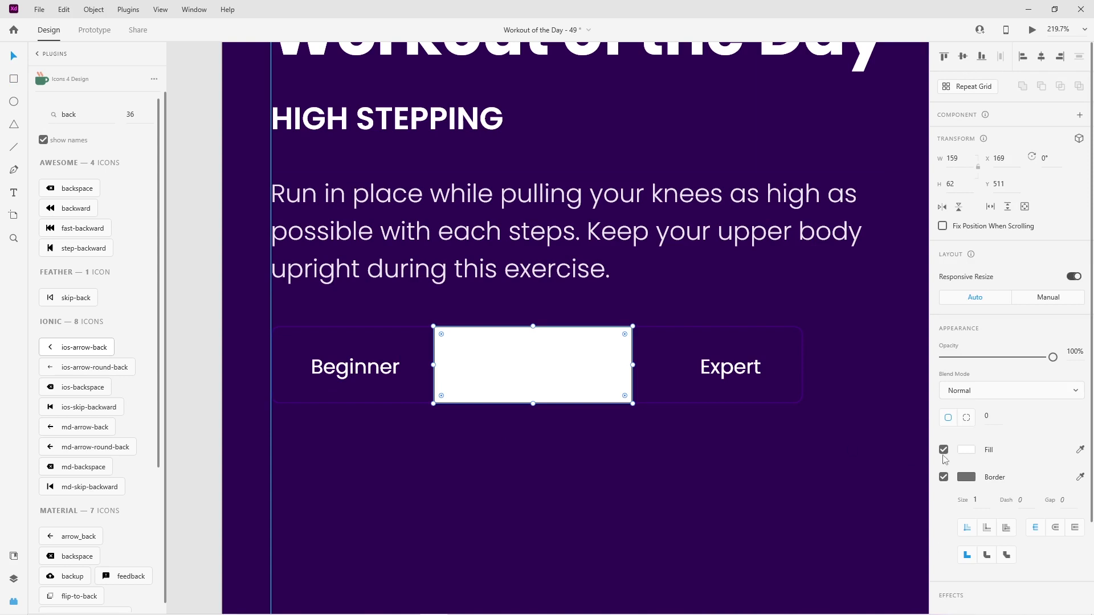
{"action": "left_click", "coordinate": [944, 449]}
{"action": "left_click", "coordinate": [966, 477]}
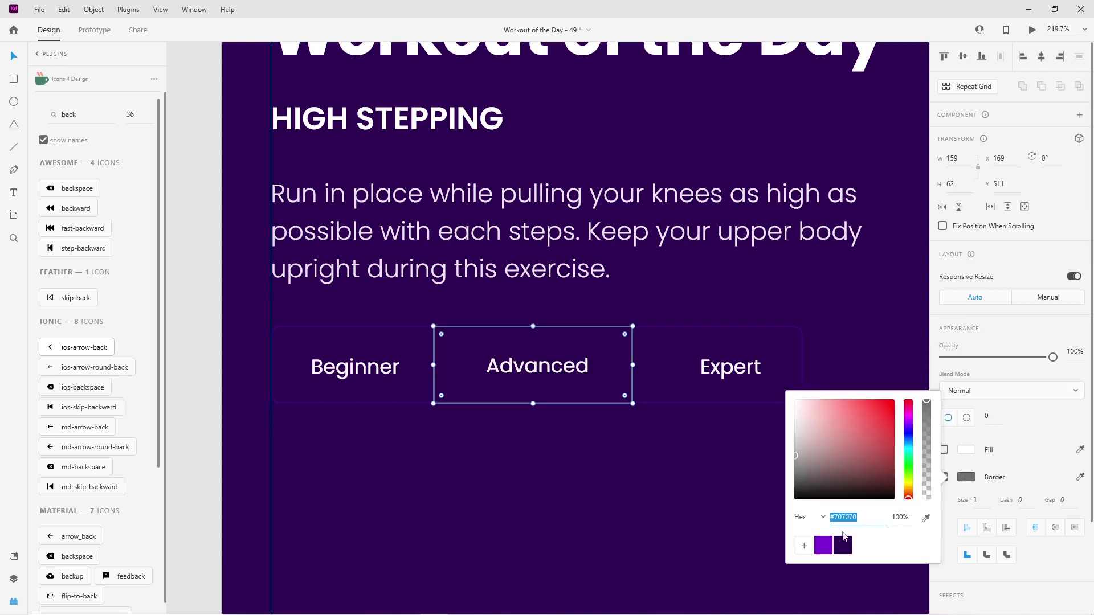
{"action": "left_click", "coordinate": [823, 546]}
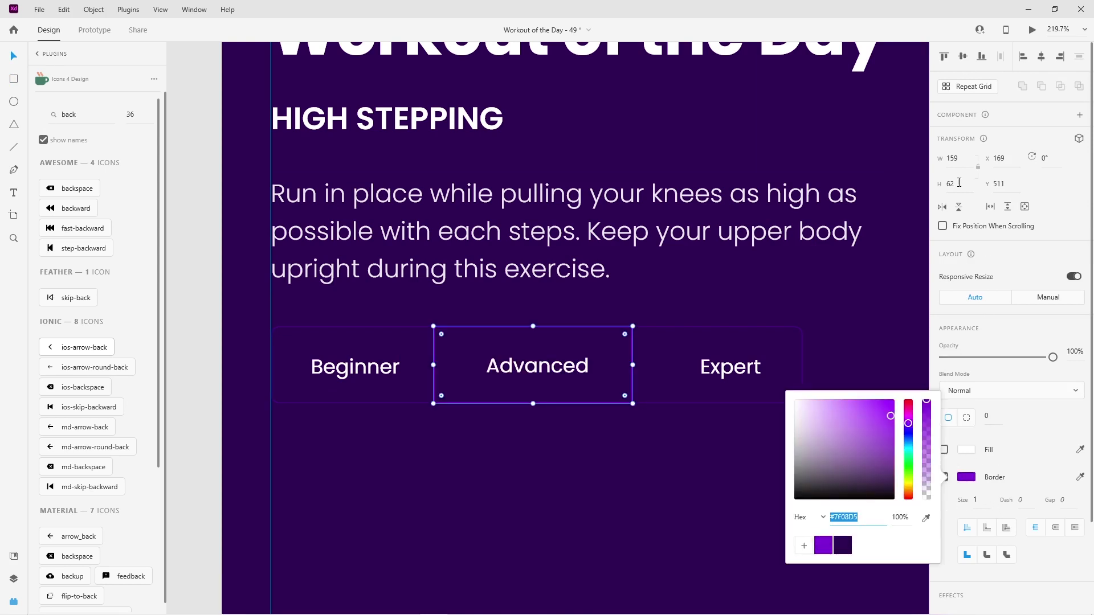
Set the Advanced rectangle's width to 150 and its corner radius to 7
{"action": "left_click", "coordinate": [965, 158]}
{"action": "type", "text": "149"}
{"action": "key", "text": "Up"}
{"action": "left_click", "coordinate": [994, 417]}
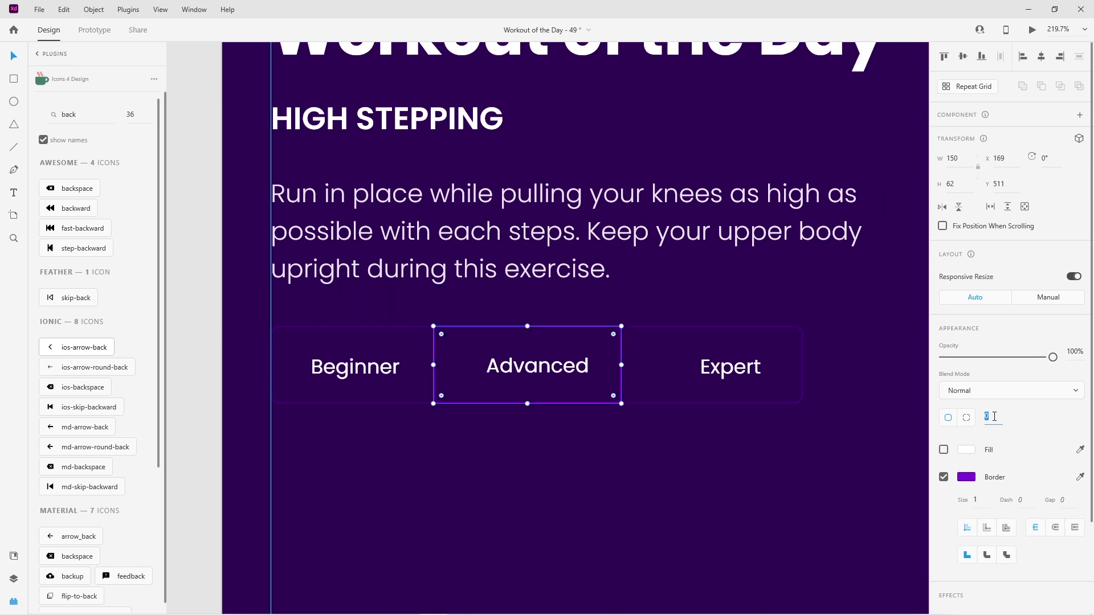
{"action": "type", "text": "7"}
{"action": "key", "text": "Return"}
Center the Advanced rectangle horizontally within the larger outlined box
{"action": "left_click", "coordinate": [685, 329], "text": "shift"}
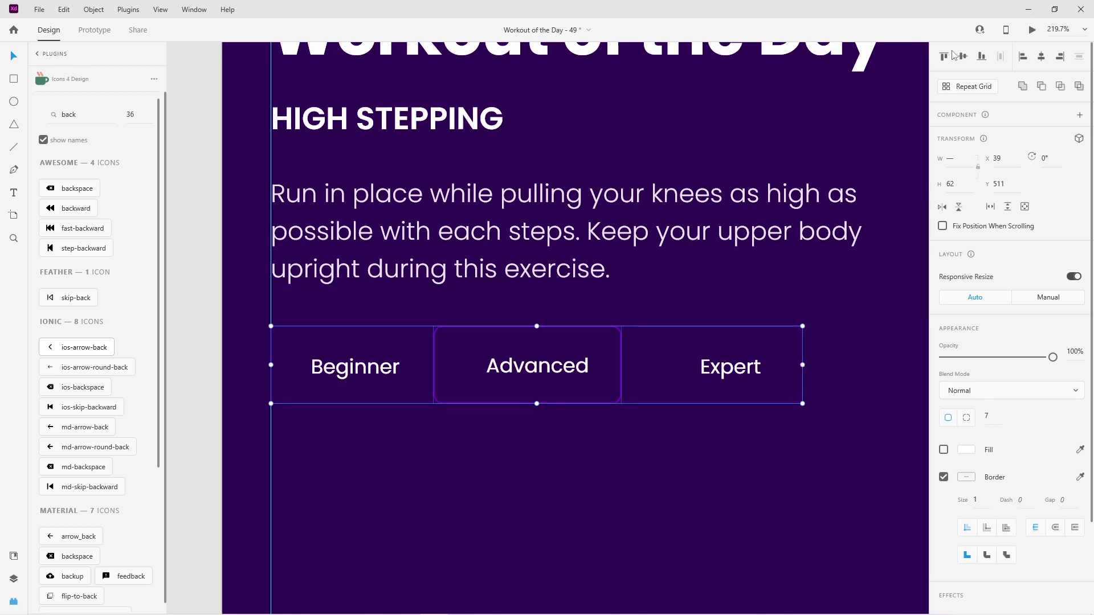
{"action": "left_click", "coordinate": [1041, 56]}
{"action": "left_click", "coordinate": [515, 476]}
Shift Beginner and Expert slightly left to balance their spacing, and align all three labels vertically to the middle of the box
{"action": "left_click", "coordinate": [729, 373]}
{"action": "left_click_drag", "start_coordinate": [729, 374], "coordinate": [712, 374]}
{"action": "left_click_drag", "start_coordinate": [338, 374], "coordinate": [336, 373]}
{"action": "left_click_drag", "start_coordinate": [724, 493], "coordinate": [377, 334]}
{"action": "left_click", "coordinate": [962, 57]}
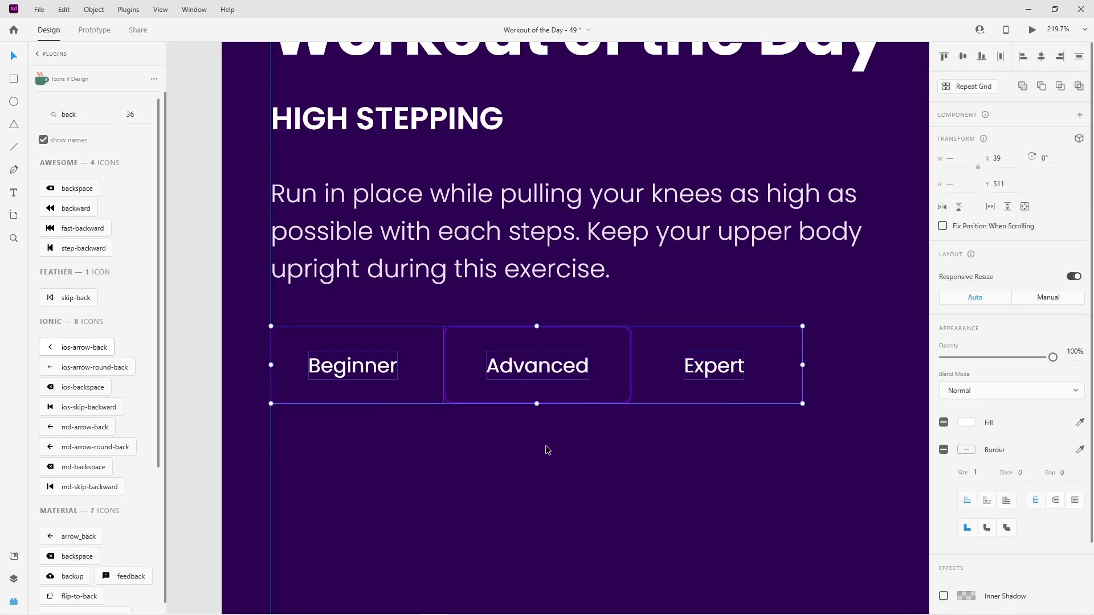
{"action": "left_click", "coordinate": [546, 445]}
Duplicate the Beginner label below the level selector and change the copy's text to "Duration: 20 Sec"
{"action": "key", "text": "ctrl+1"}
{"action": "scroll", "coordinate": [544, 413], "scroll_direction": "up", "scroll_amount": 2}
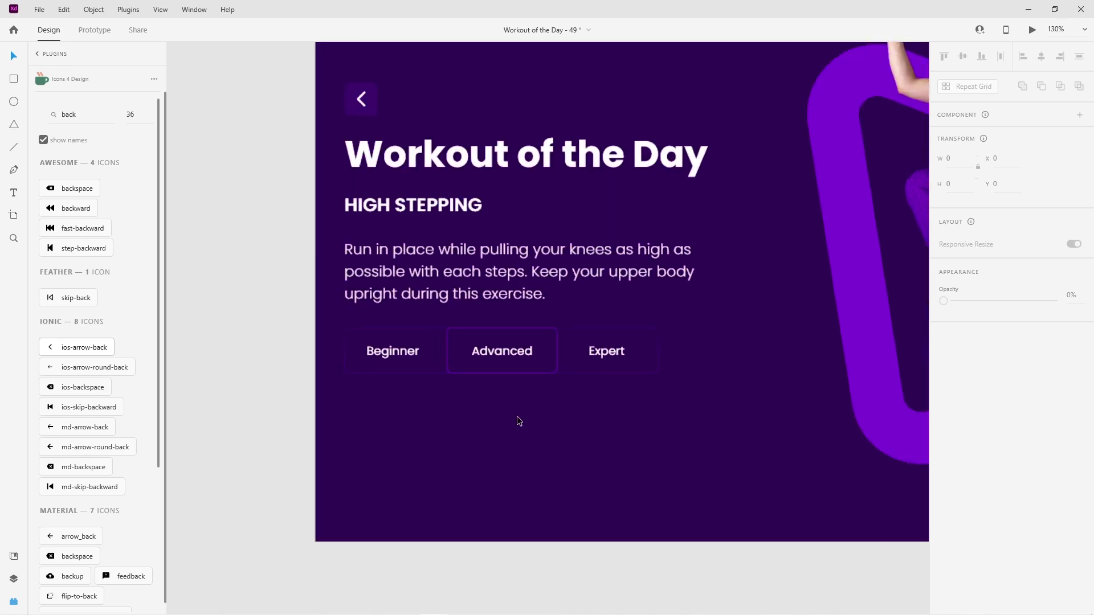
{"action": "left_click_drag", "start_coordinate": [399, 358], "coordinate": [400, 410]}
{"action": "double_click", "coordinate": [393, 405]}
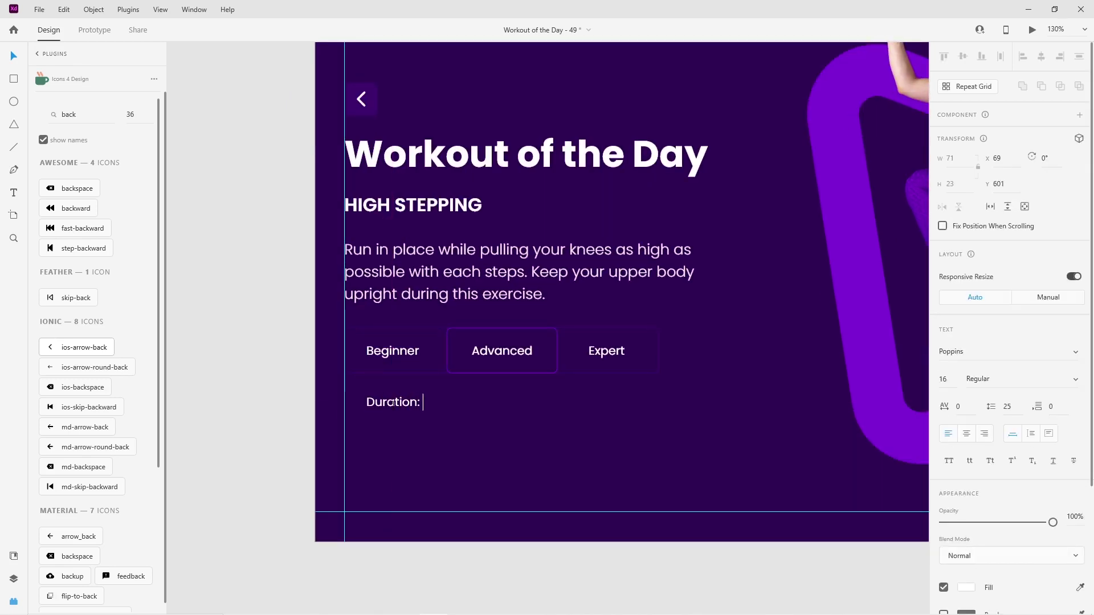
{"action": "key", "text": "Escape"}
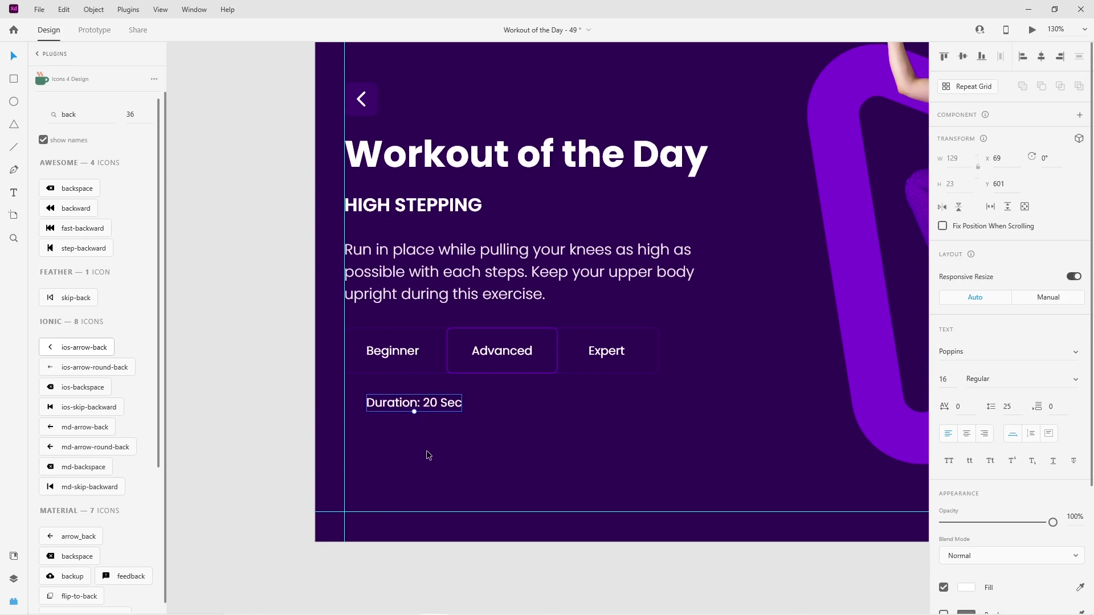
Set the duration text to size 25 and place it on the left margin guide at Y 607
{"action": "left_click_drag", "start_coordinate": [424, 408], "coordinate": [402, 406]}
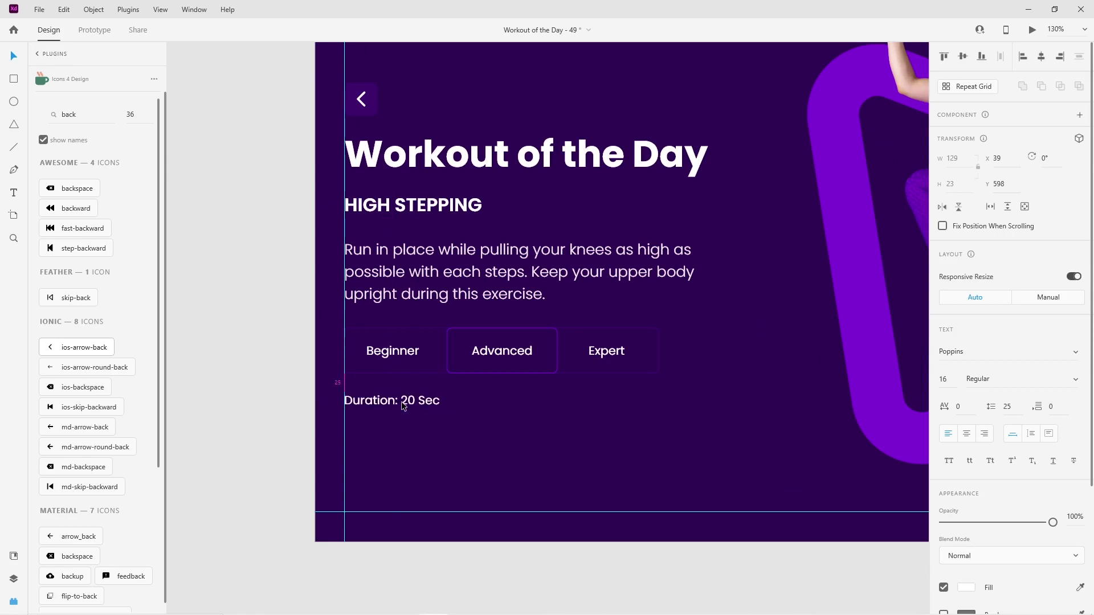
{"action": "left_click", "coordinate": [945, 383]}
{"action": "type", "text": "25"}
{"action": "key", "text": "Return"}
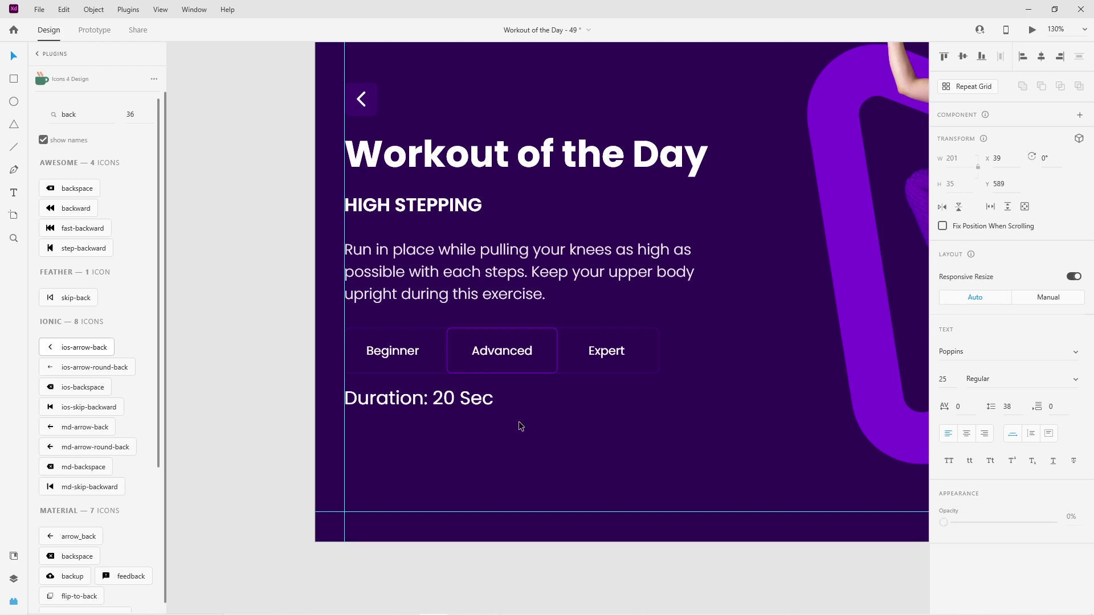
{"action": "left_click", "coordinate": [518, 425]}
{"action": "left_click_drag", "start_coordinate": [449, 412], "coordinate": [449, 419]}
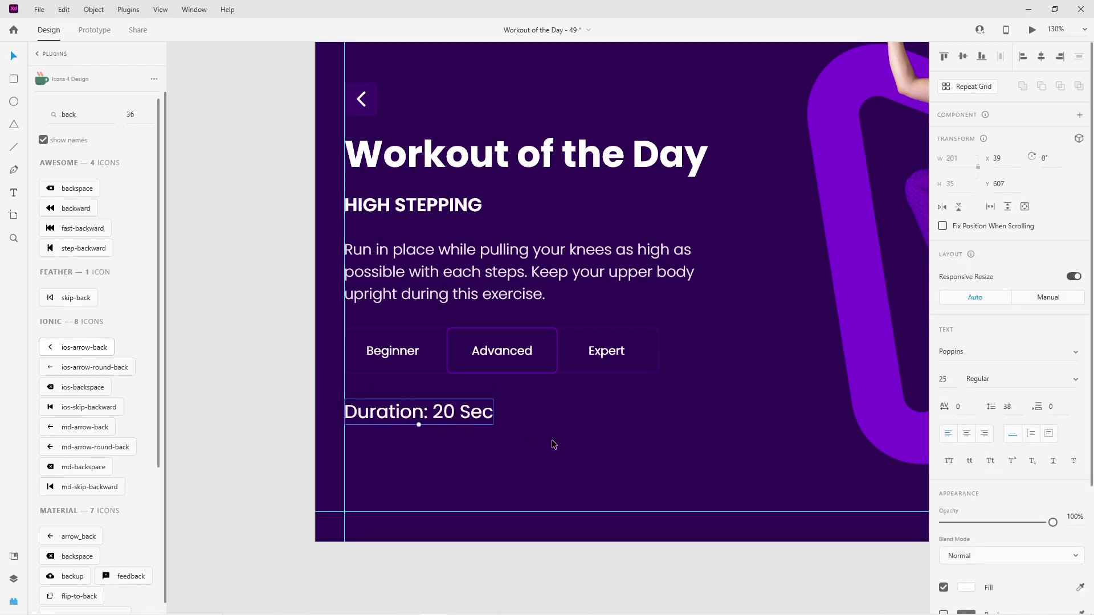
{"action": "left_click", "coordinate": [583, 437]}
Draw a button rectangle below the duration text at the left margin guide and size it to 165 wide and 50 high
{"action": "scroll", "coordinate": [511, 425], "scroll_direction": "down", "scroll_amount": 1}
{"action": "scroll", "coordinate": [510, 425], "scroll_direction": "right", "scroll_amount": 1}
{"action": "left_click", "coordinate": [13, 79]}
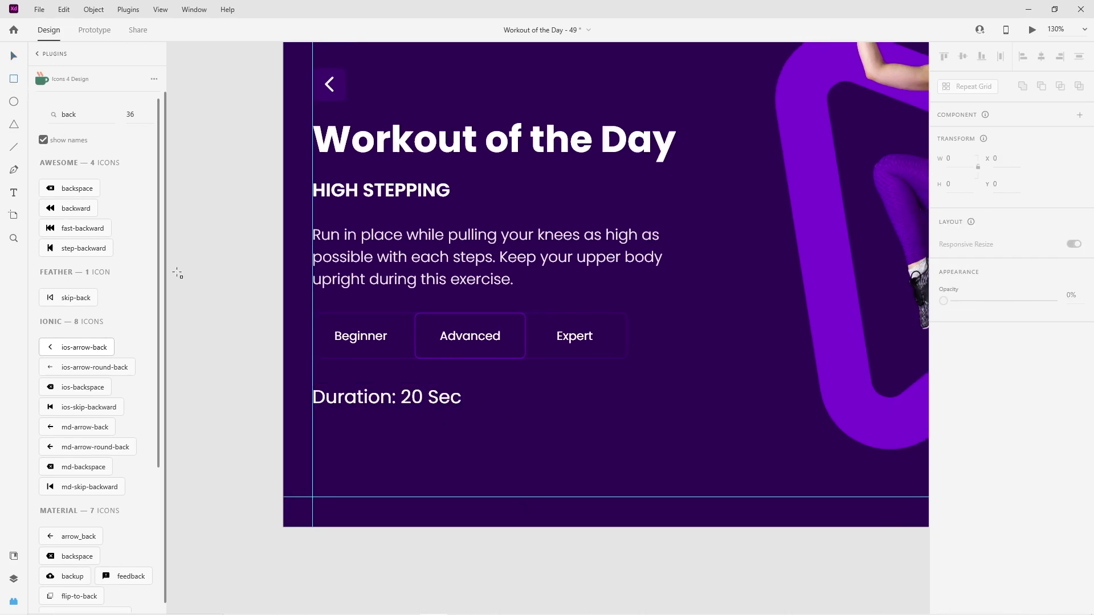
{"action": "left_click_drag", "start_coordinate": [313, 455], "coordinate": [443, 497]}
{"action": "left_click", "coordinate": [16, 57]}
{"action": "left_click", "coordinate": [962, 184]}
{"action": "type", "text": "50"}
{"action": "key", "text": "Return"}
{"action": "left_click", "coordinate": [962, 158]}
{"action": "type", "text": "165"}
{"action": "key", "text": "Return"}
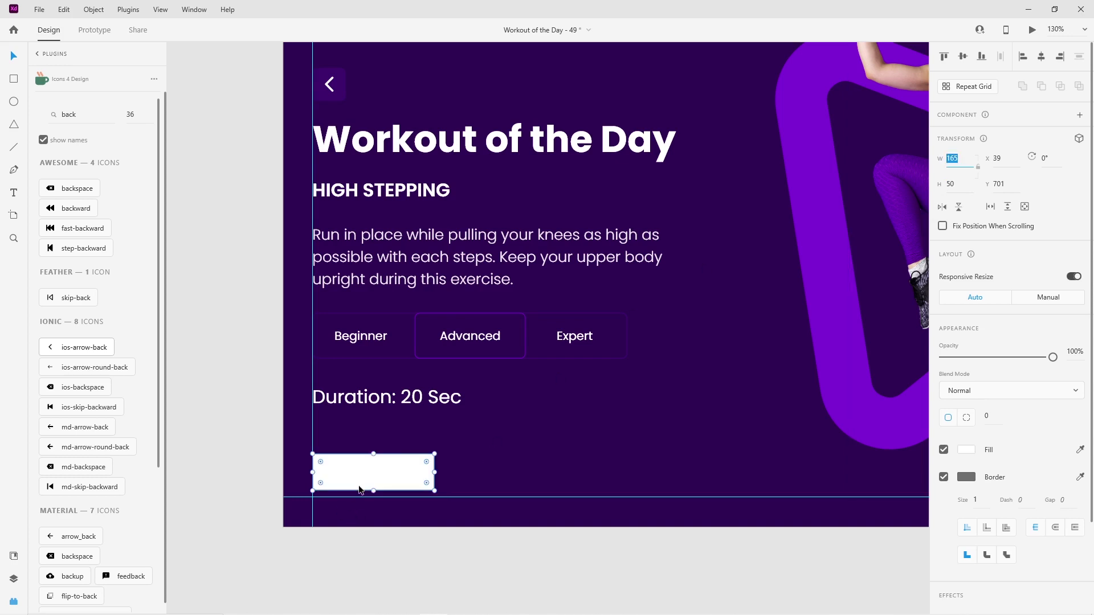
Move the button rectangle down onto the bottom margin guide at Y 710 and set its corner radius to 7
{"action": "left_click_drag", "start_coordinate": [378, 475], "coordinate": [377, 482]}
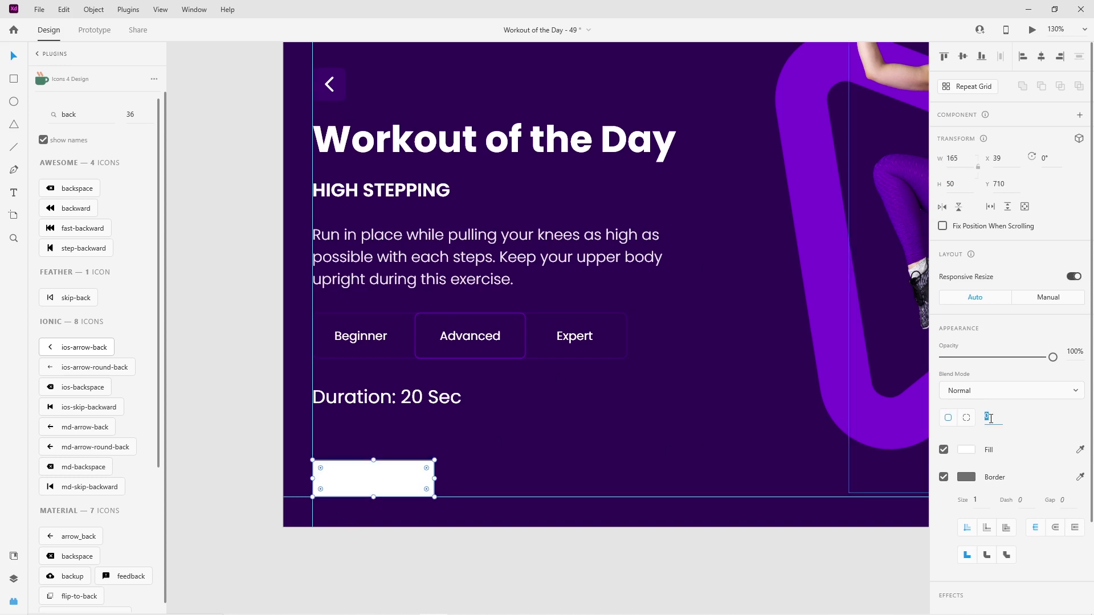
{"action": "type", "text": "7"}
{"action": "key", "text": "Return"}
Remove the button rectangle's border and fill it with the saved bright purple
{"action": "left_click", "coordinate": [974, 482]}
{"action": "left_click", "coordinate": [964, 479]}
{"action": "left_click", "coordinate": [944, 477]}
{"action": "left_click", "coordinate": [967, 450]}
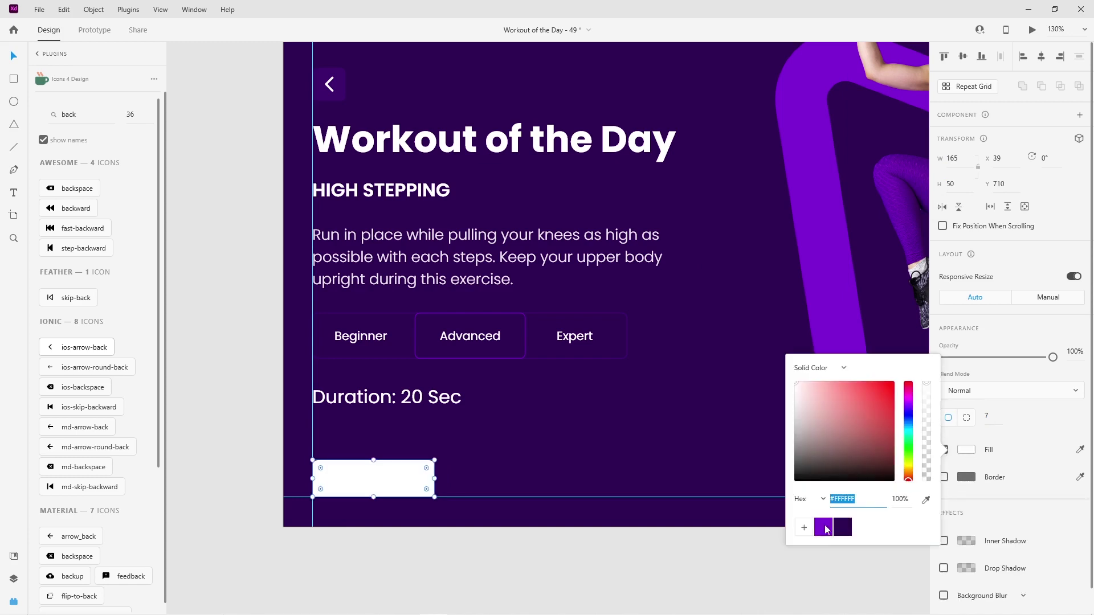
{"action": "left_click", "coordinate": [823, 527]}
{"action": "left_click", "coordinate": [444, 550]}
Duplicate the duration text just above the purple button and change the copy's text to "Start"
{"action": "scroll", "coordinate": [416, 458], "scroll_direction": "left", "scroll_amount": 2}
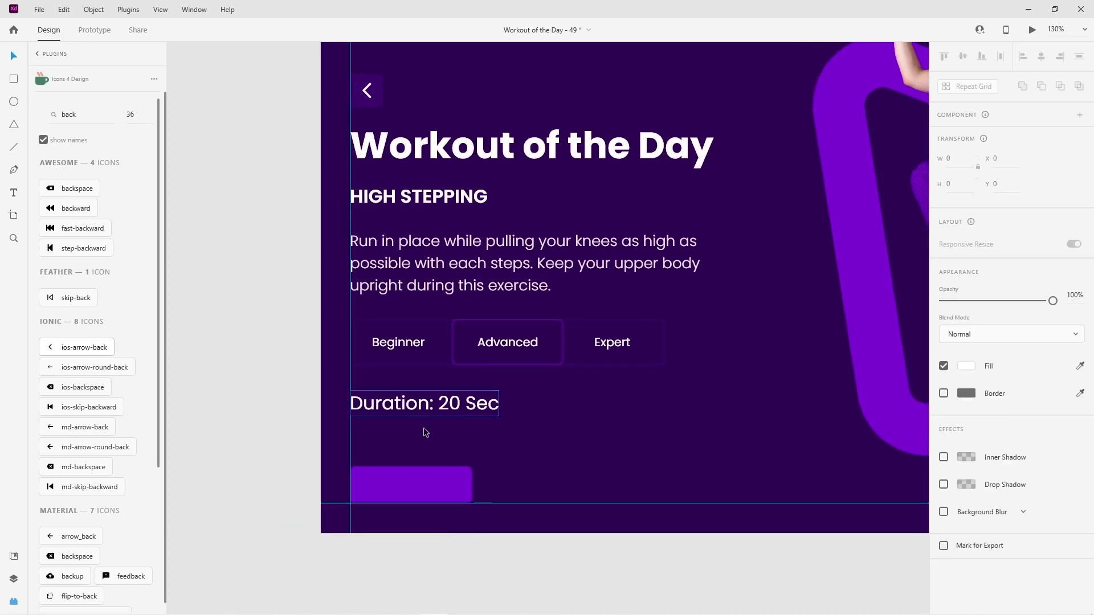
{"action": "left_click_drag", "start_coordinate": [416, 411], "coordinate": [427, 435]}
{"action": "double_click", "coordinate": [426, 436]}
{"action": "type", "text": "Sta"}
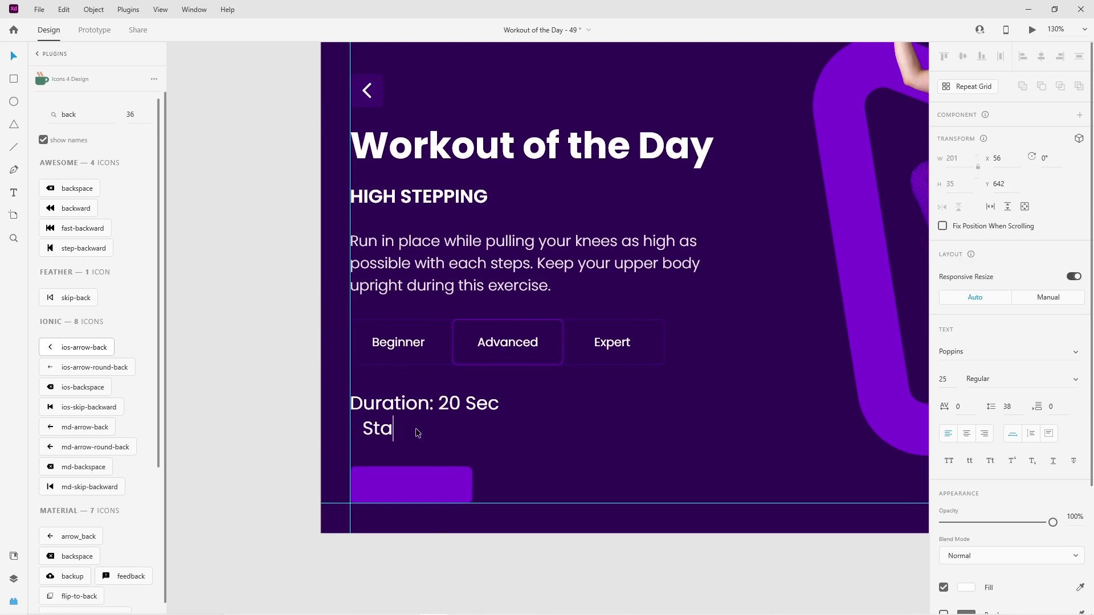
{"action": "type", "text": "rt"}
{"action": "key", "text": "Escape"}
Move the Start label onto the purple button and bring it to the front
{"action": "left_click_drag", "start_coordinate": [400, 443], "coordinate": [408, 481]}
{"action": "key", "text": "ctrl+shift+]"}
{"action": "left_click", "coordinate": [465, 485]}
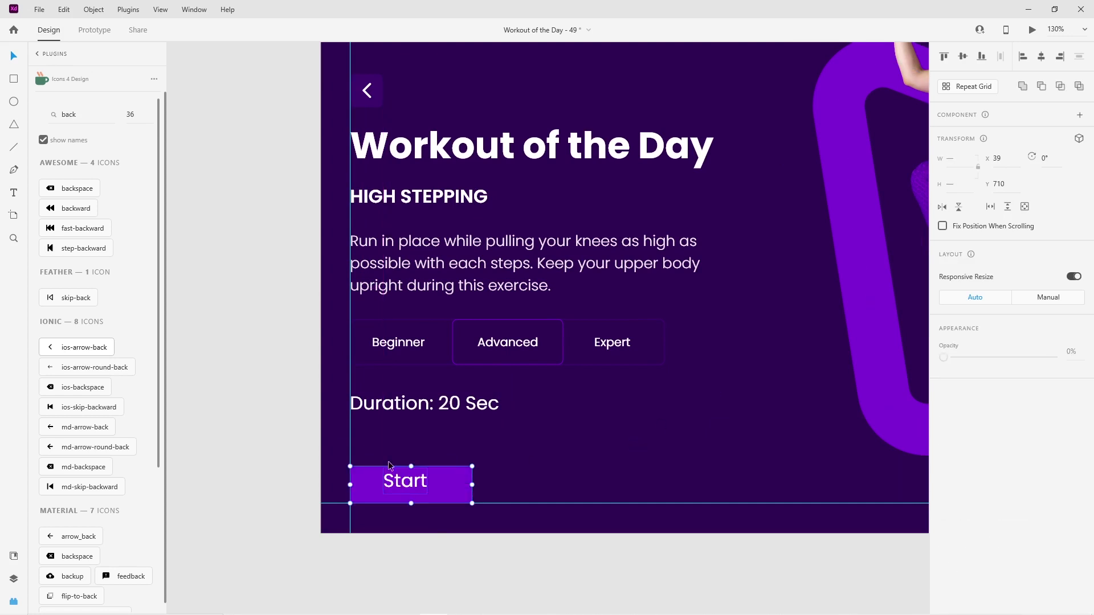
Set the Start label to font size 20 and SemiBold weight
{"action": "left_click", "coordinate": [402, 481]}
{"action": "left_click", "coordinate": [951, 380]}
{"action": "key", "text": "Down"}
{"action": "key", "text": "Down"}
{"action": "key", "text": "Down"}
{"action": "key", "text": "Down"}
{"action": "key", "text": "Down"}
{"action": "left_click", "coordinate": [471, 475], "text": "shift"}
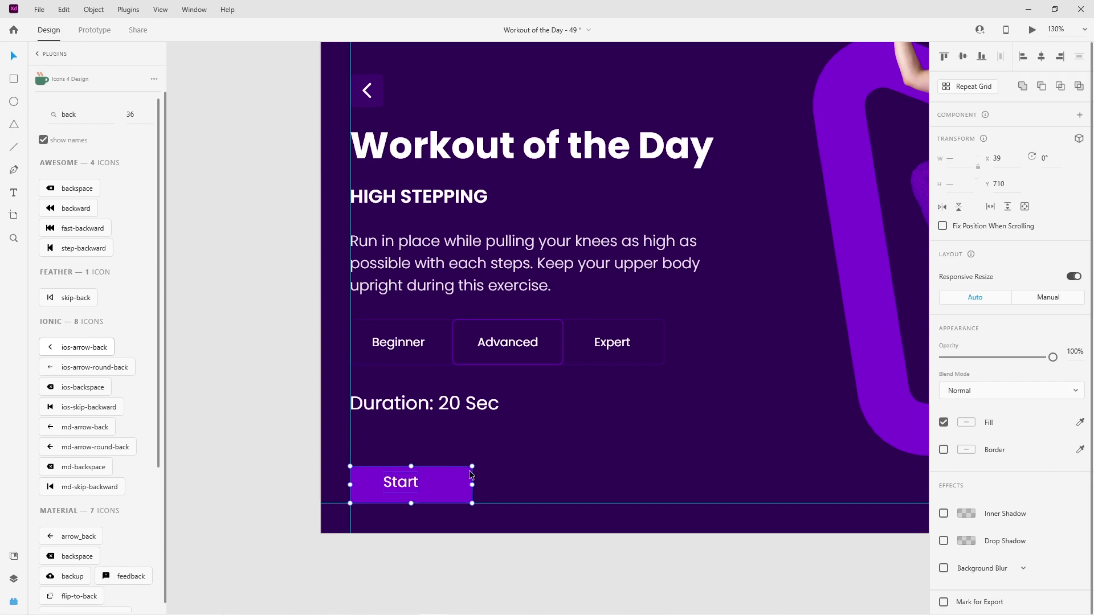
{"action": "left_click", "coordinate": [394, 485]}
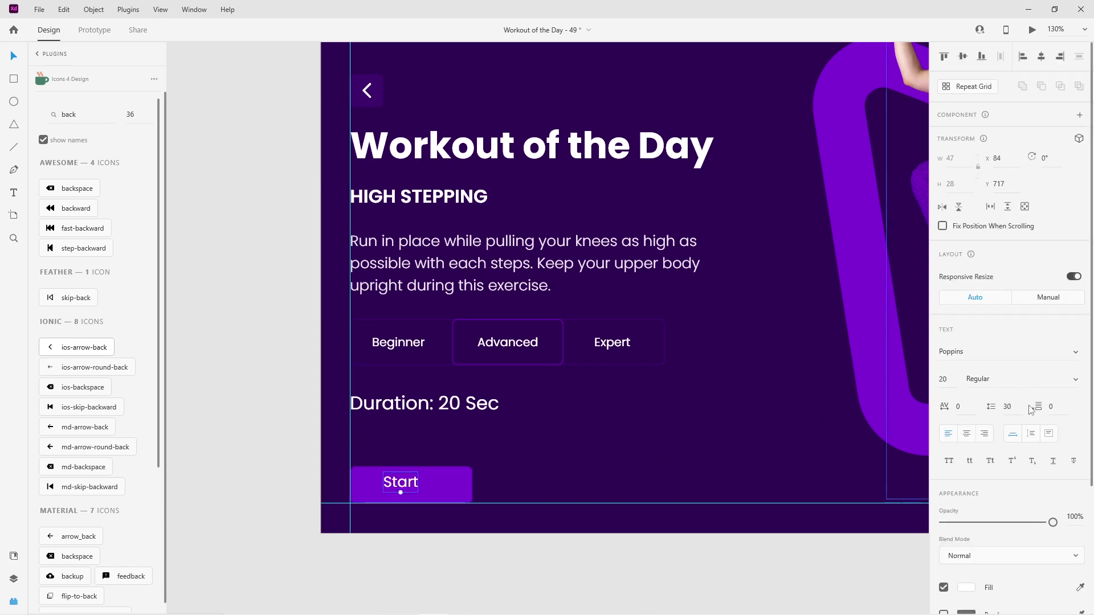
{"action": "left_click", "coordinate": [1076, 383]}
{"action": "left_click", "coordinate": [1009, 412]}
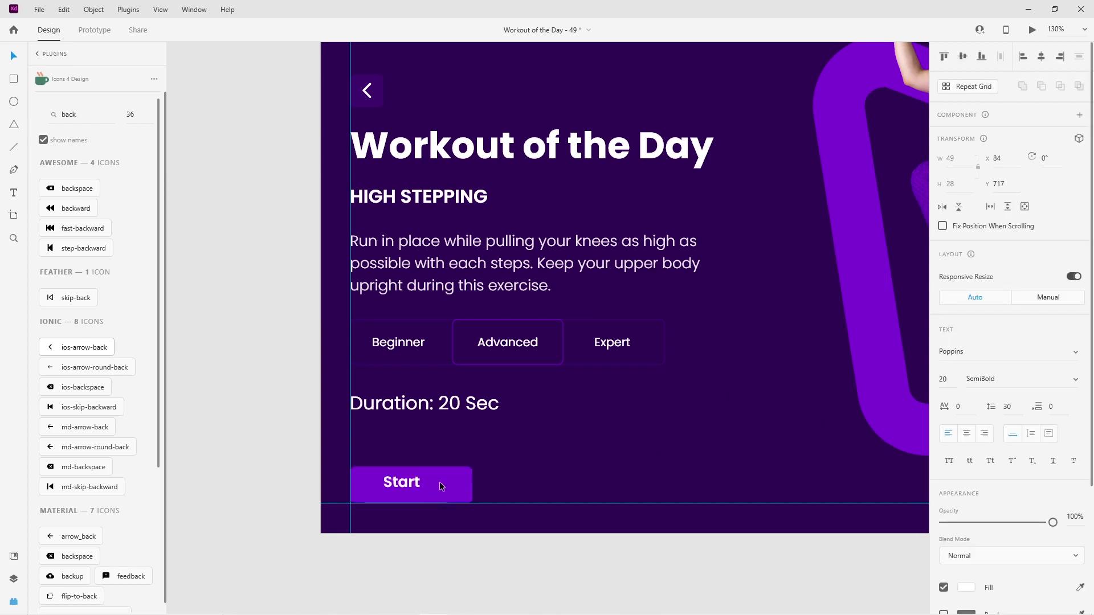
Center the Start label horizontally and vertically on the purple button
{"action": "left_click", "coordinate": [446, 480], "text": "shift"}
{"action": "key", "text": "shift+m"}
{"action": "key", "text": "shift+c"}
{"action": "left_click", "coordinate": [525, 463]}
Move the description paragraph up to Y 379, closer to the HIGH STEPPING subheading
{"action": "scroll", "coordinate": [536, 450], "scroll_direction": "up", "scroll_amount": 1}
{"action": "scroll", "coordinate": [535, 451], "scroll_direction": "right", "scroll_amount": 1}
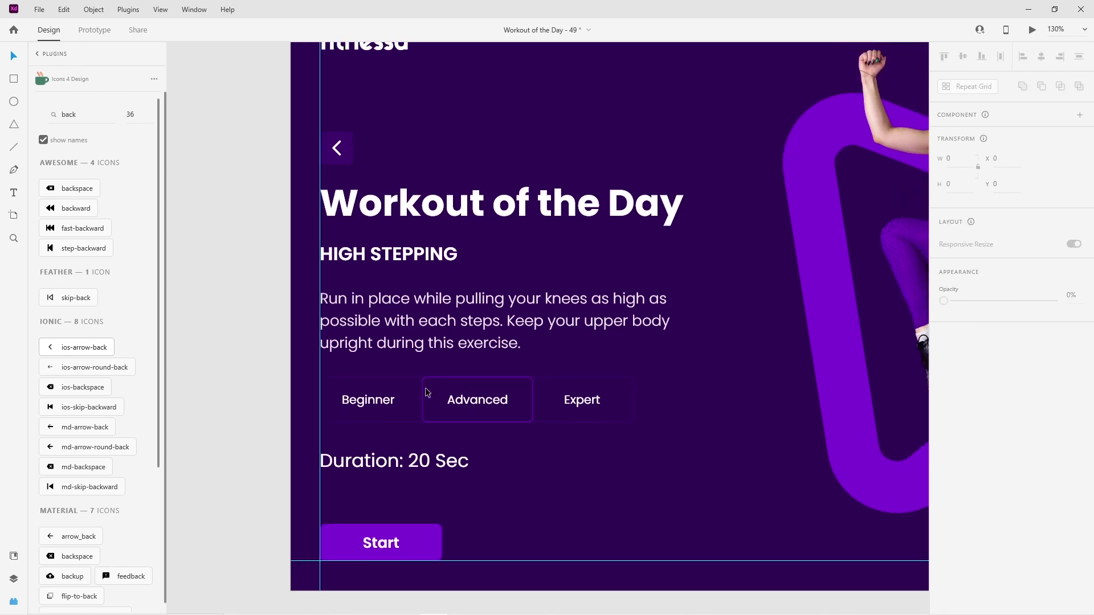
{"action": "left_click_drag", "start_coordinate": [448, 312], "coordinate": [448, 309]}
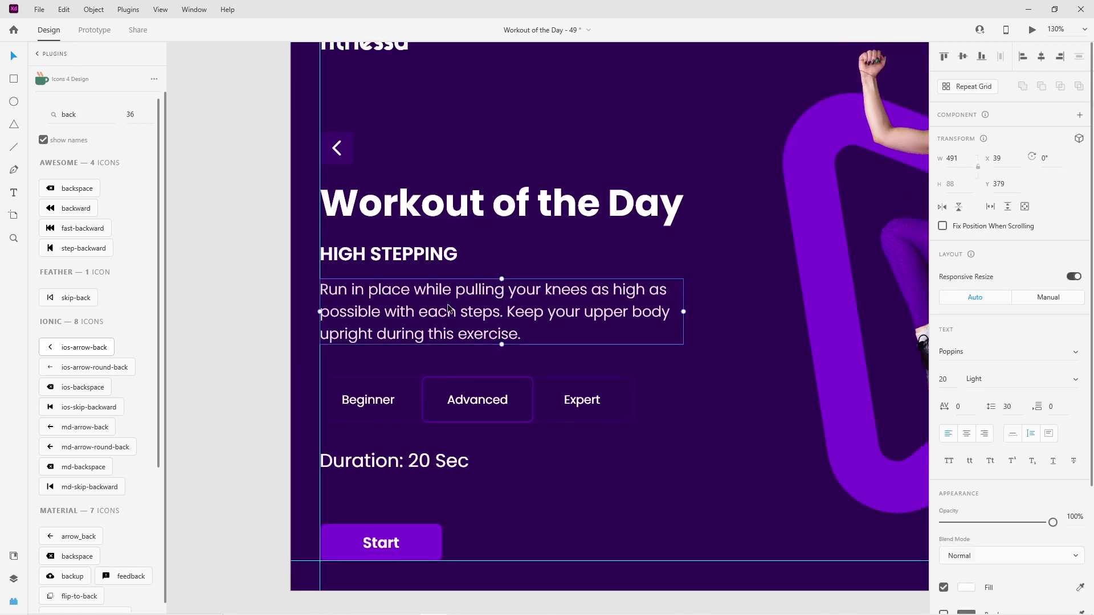
Move the HIGH STEPPING subheading up to Y 323 and the description paragraph up to Y 370
{"action": "left_click", "coordinate": [530, 498]}
{"action": "left_click_drag", "start_coordinate": [367, 250], "coordinate": [366, 247]}
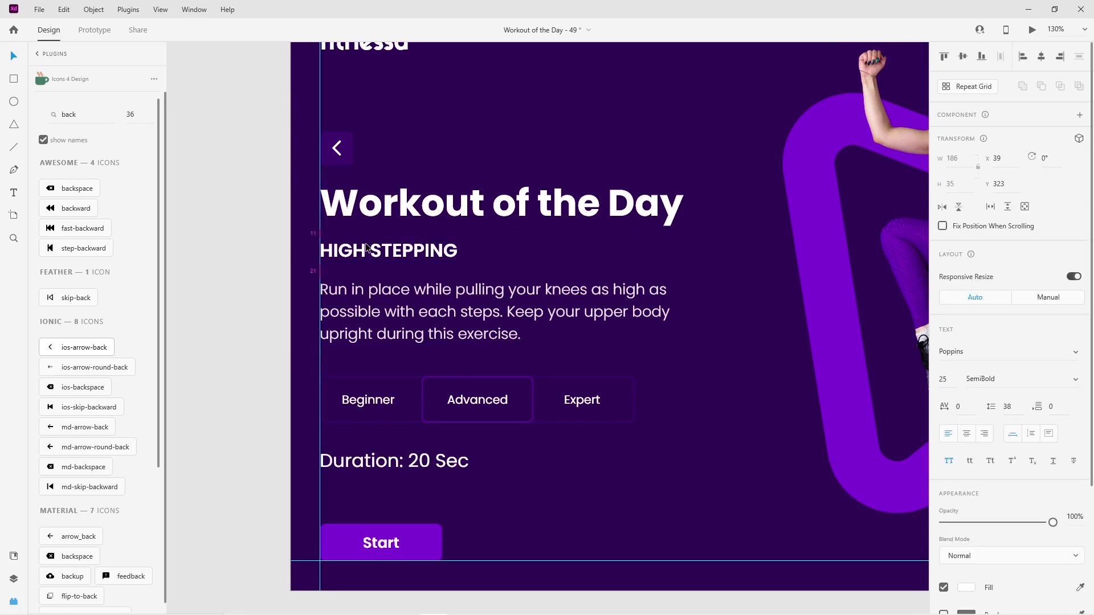
{"action": "left_click_drag", "start_coordinate": [381, 305], "coordinate": [382, 298]}
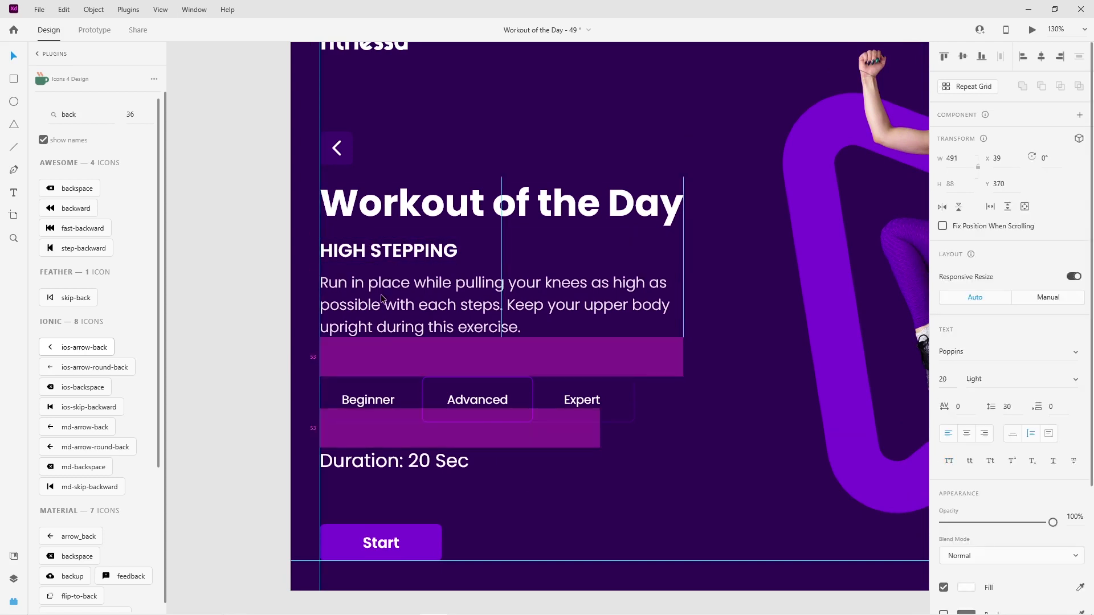
Move the Beginner/Advanced/Expert level selector and the Duration text up to tighten the spacing below the description
{"action": "left_click", "coordinate": [344, 386]}
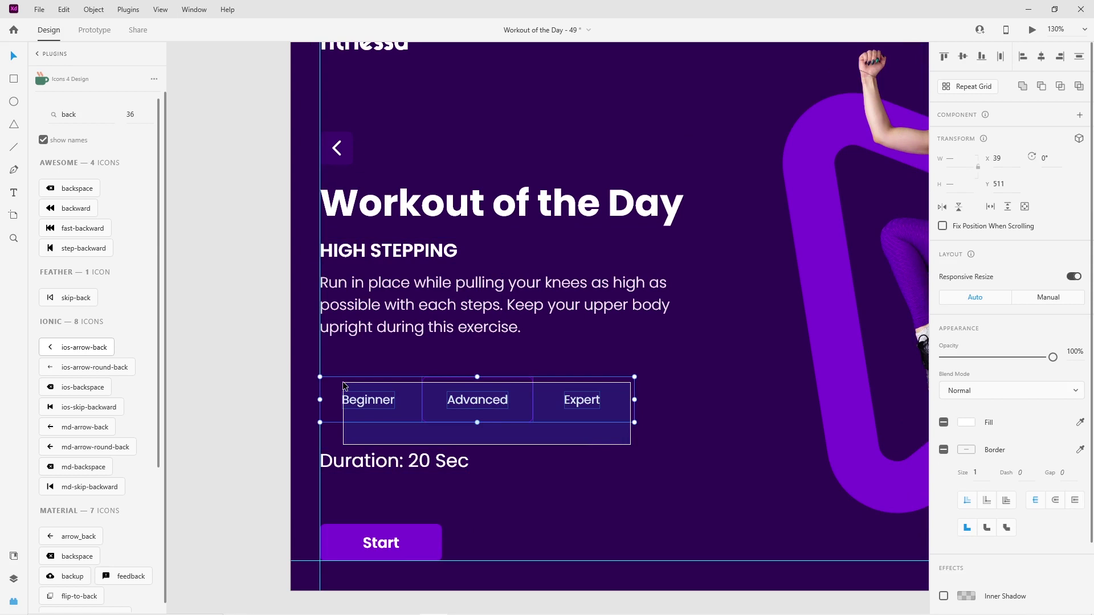
{"action": "key", "text": "shift+Up"}
{"action": "key", "text": "shift+Up"}
{"action": "key", "text": "Up"}
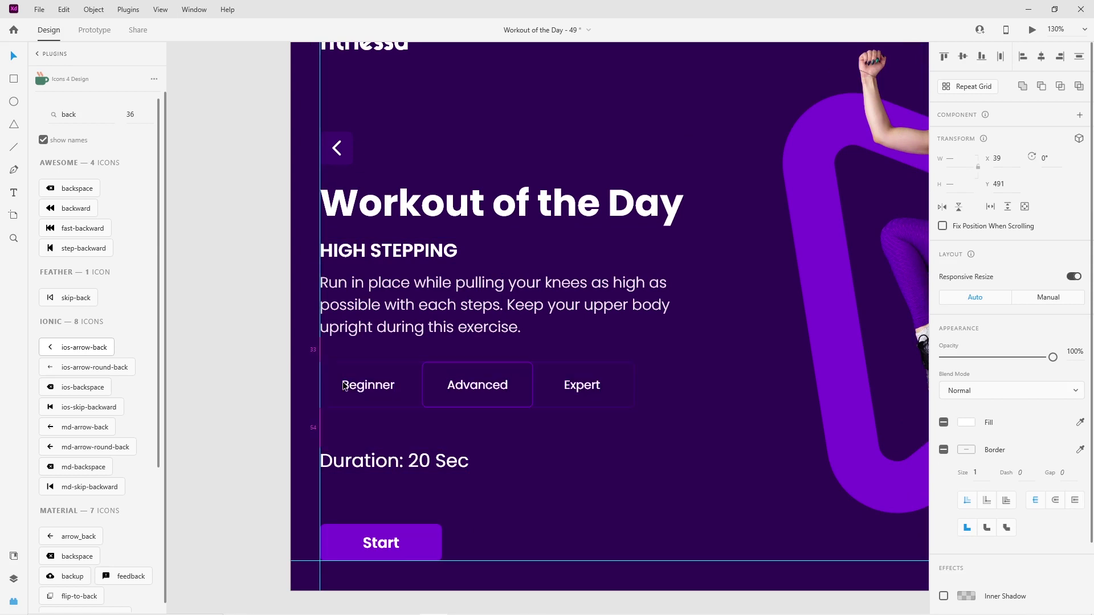
{"action": "key", "text": "Up"}
{"action": "key", "text": "Up"}
{"action": "key", "text": "Up"}
{"action": "left_click_drag", "start_coordinate": [431, 463], "coordinate": [431, 445]}
Move the back arrow button up, farther above the Workout of the Day heading
{"action": "scroll", "coordinate": [493, 467], "scroll_direction": "down", "scroll_amount": 3}
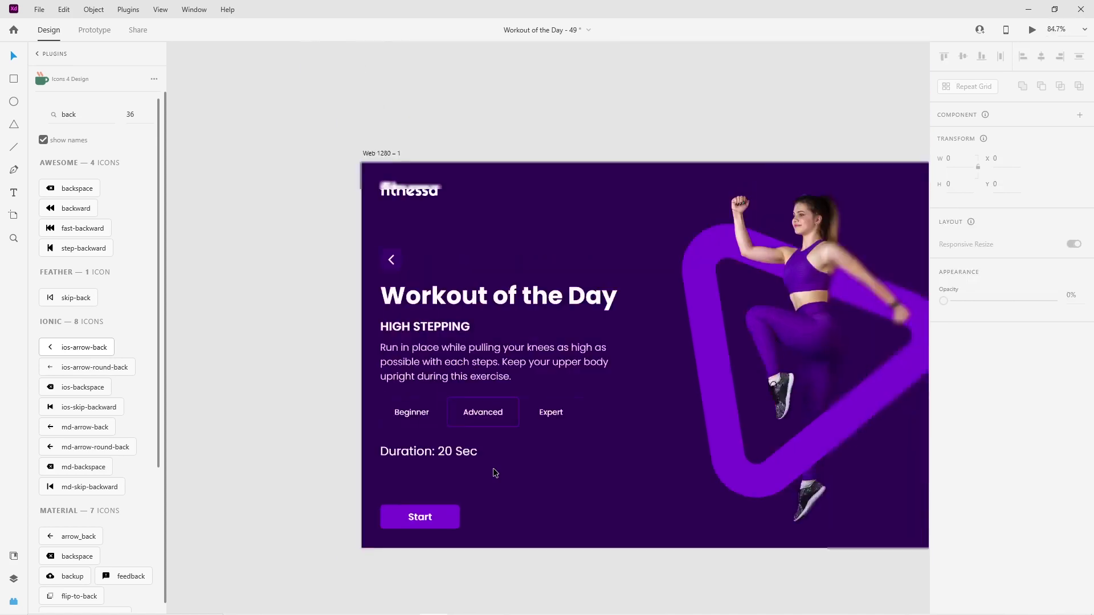
{"action": "left_click", "coordinate": [399, 281]}
{"action": "key", "text": "shift+Up"}
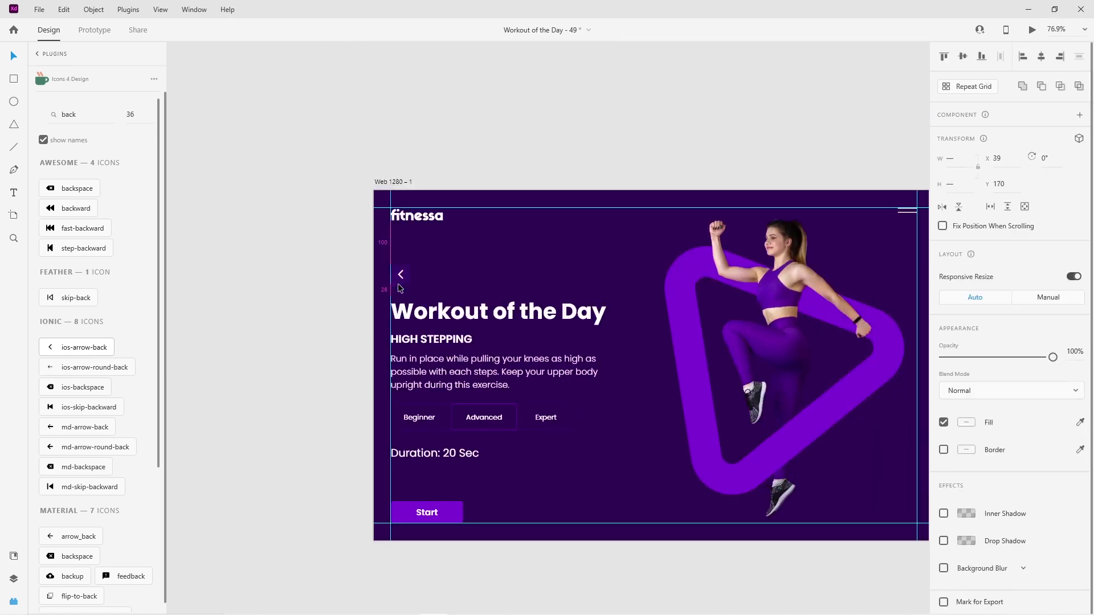
Group the back button, workout texts, level selector and duration, and place the group at Y 178
{"action": "left_click_drag", "start_coordinate": [398, 246], "coordinate": [605, 489]}
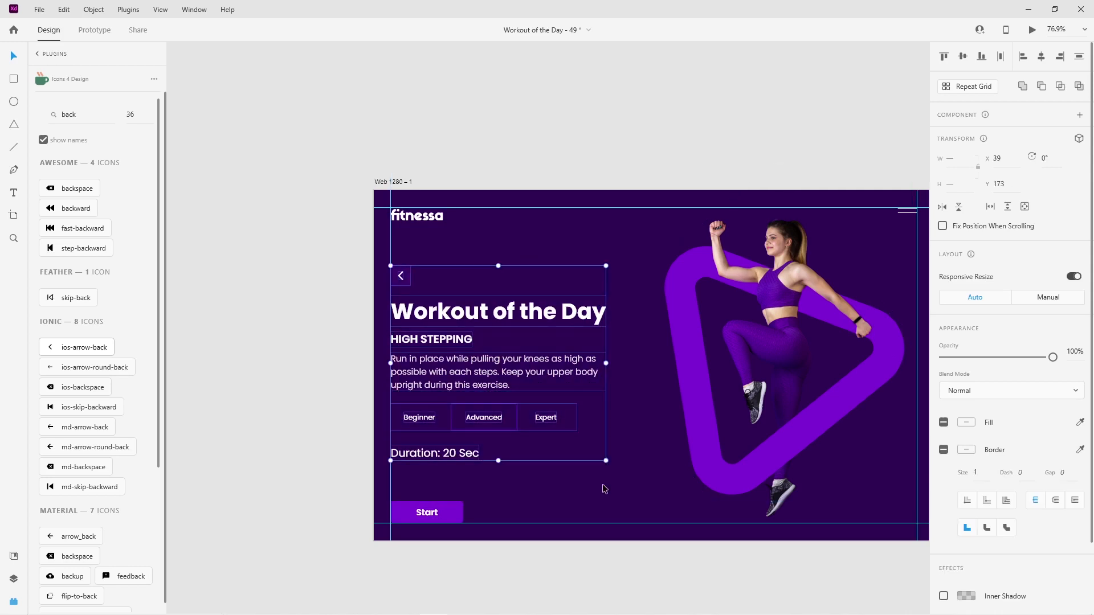
{"action": "key", "text": "ctrl+g"}
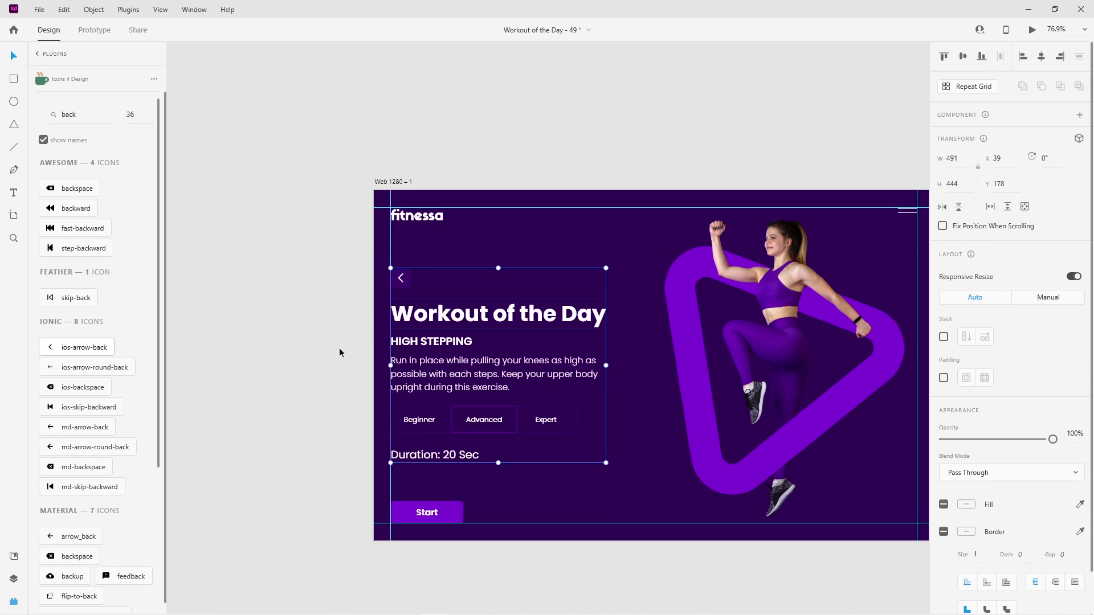
{"action": "left_click", "coordinate": [340, 351]}
{"action": "left_click_drag", "start_coordinate": [591, 455], "coordinate": [500, 453]}
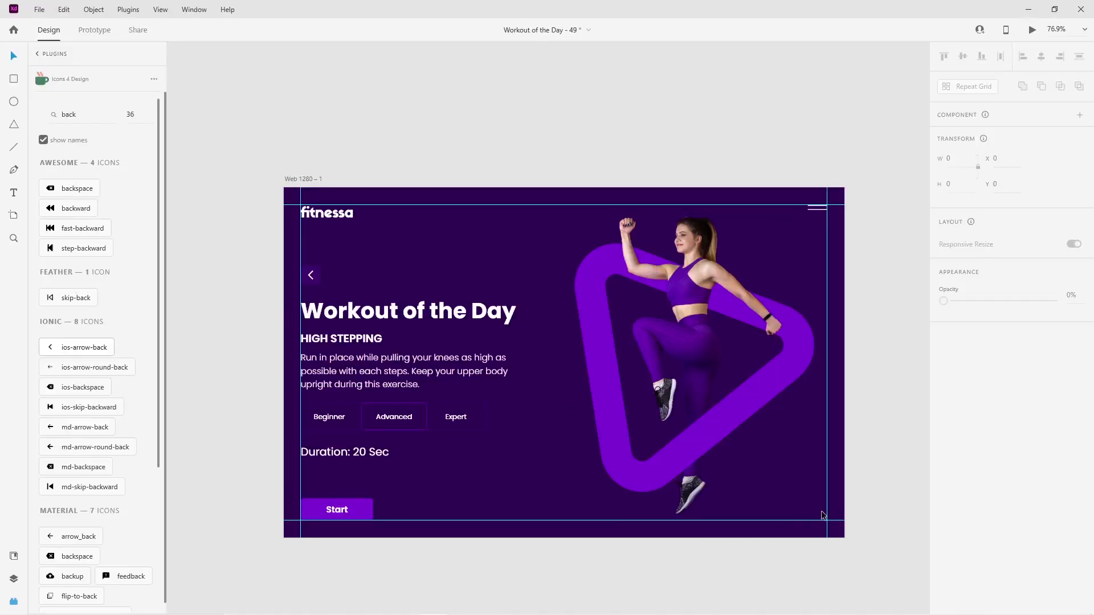
Draw a 34 by 34 circle and place it at X 1206, Y 726, against the lower-right guides
{"action": "scroll", "coordinate": [824, 522], "scroll_direction": "up", "scroll_amount": 5}
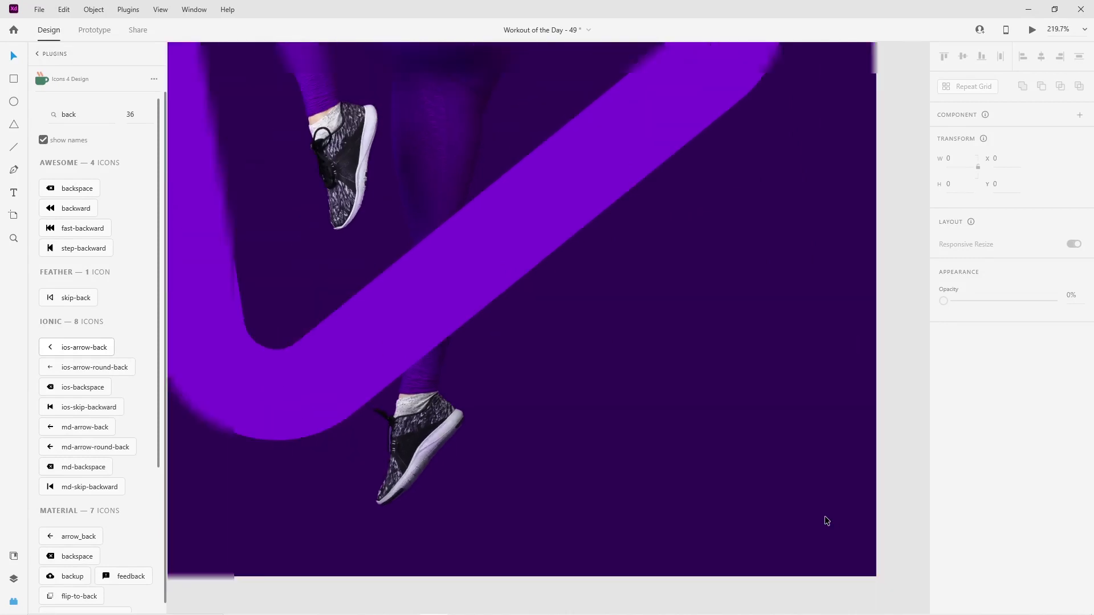
{"action": "left_click", "coordinate": [12, 104]}
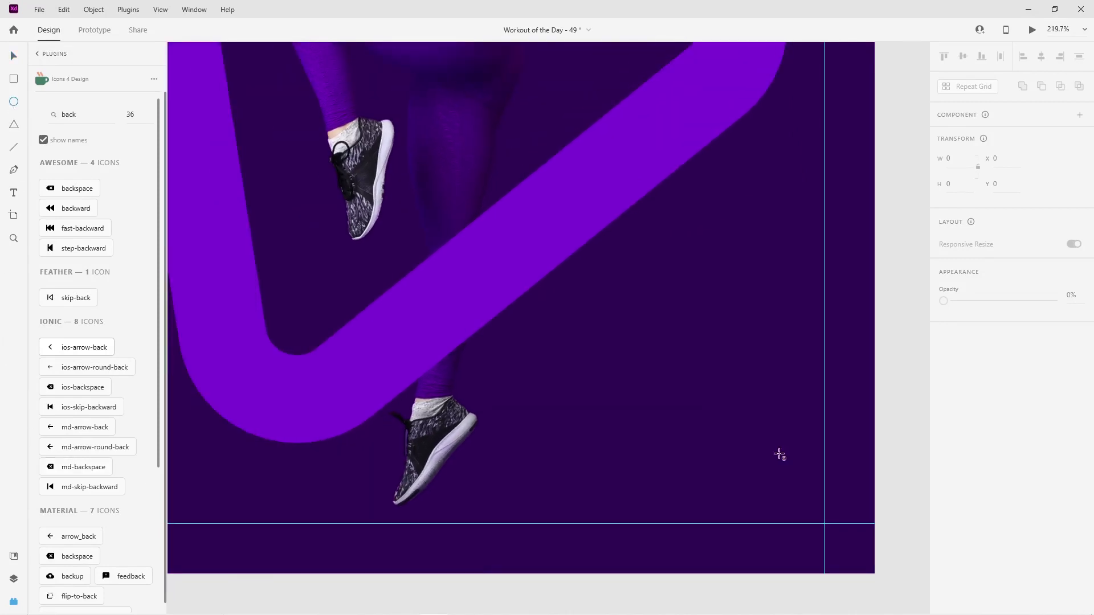
{"action": "left_click_drag", "start_coordinate": [761, 460], "coordinate": [818, 516]}
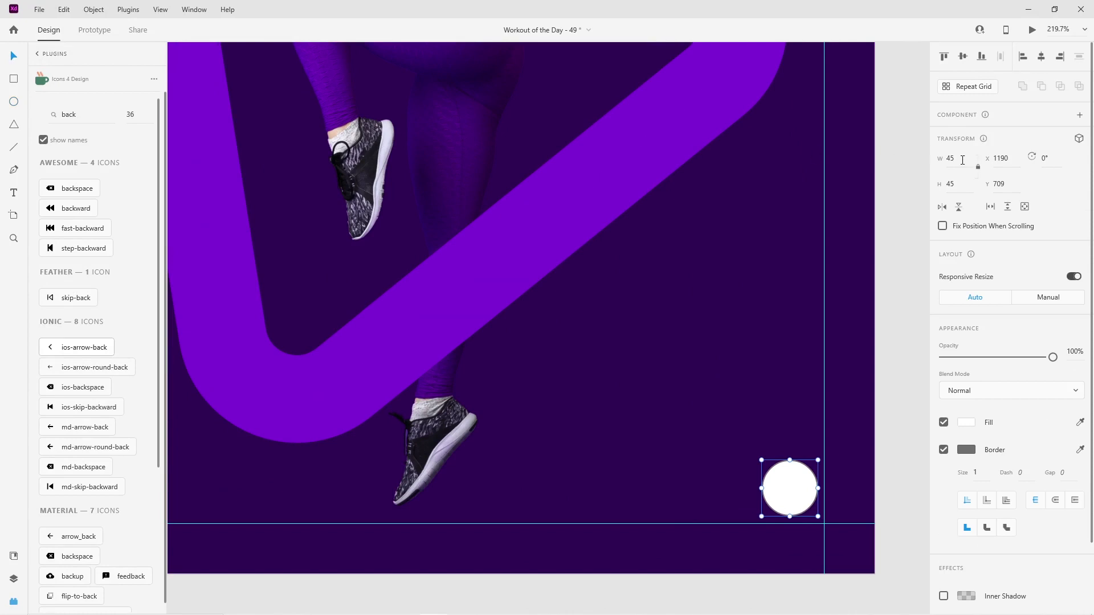
{"action": "key", "text": "Return"}
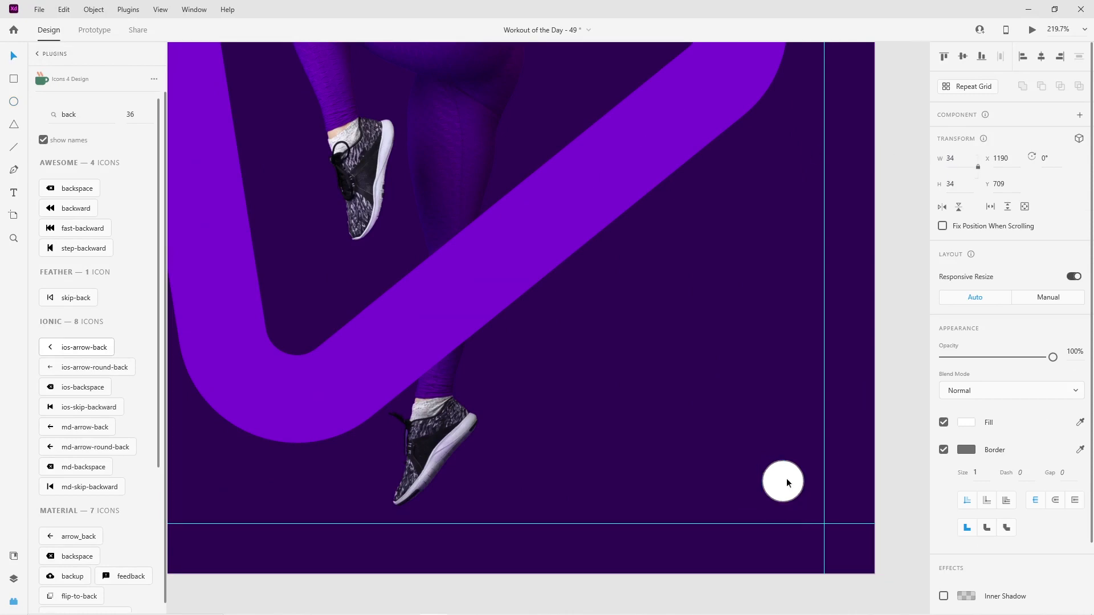
{"action": "left_click_drag", "start_coordinate": [783, 494], "coordinate": [803, 517]}
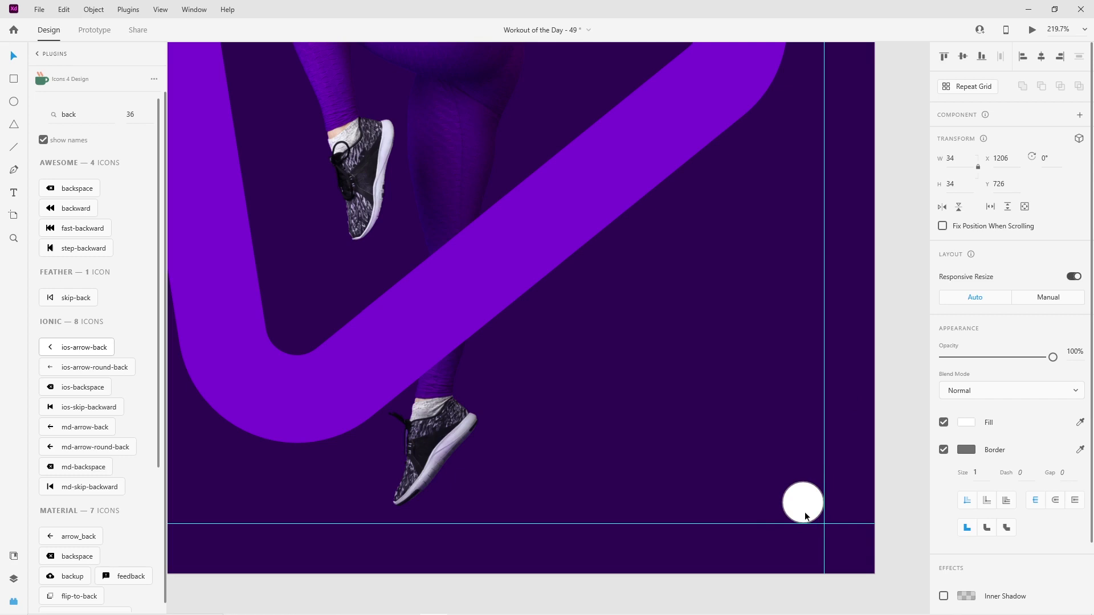
Remove the circle's border and fill it with the saved purple swatch
{"action": "left_click", "coordinate": [944, 450]}
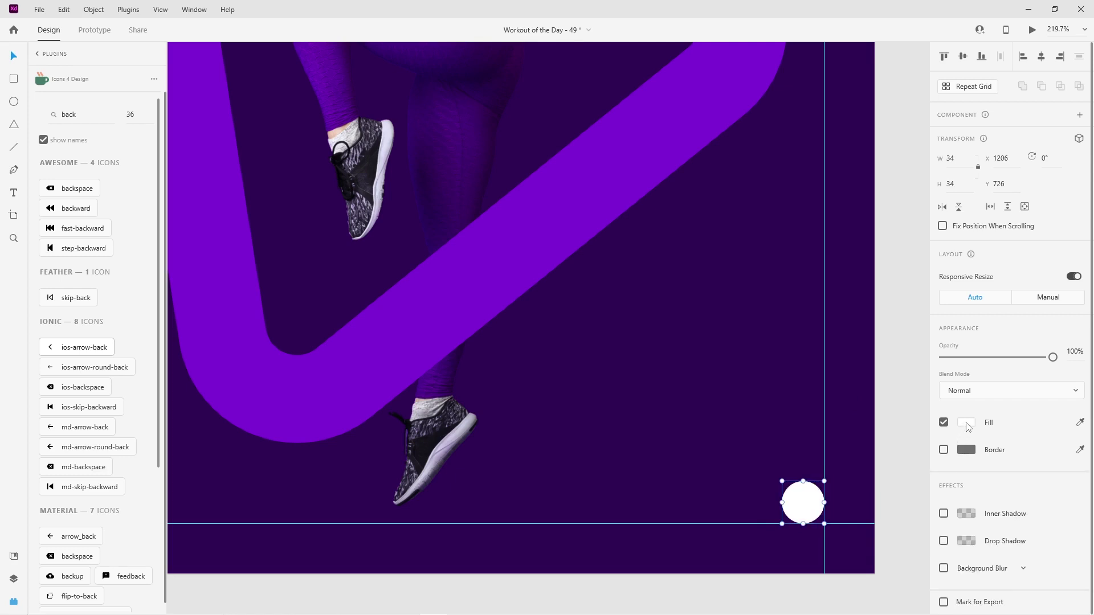
{"action": "left_click", "coordinate": [966, 424]}
{"action": "left_click", "coordinate": [823, 500]}
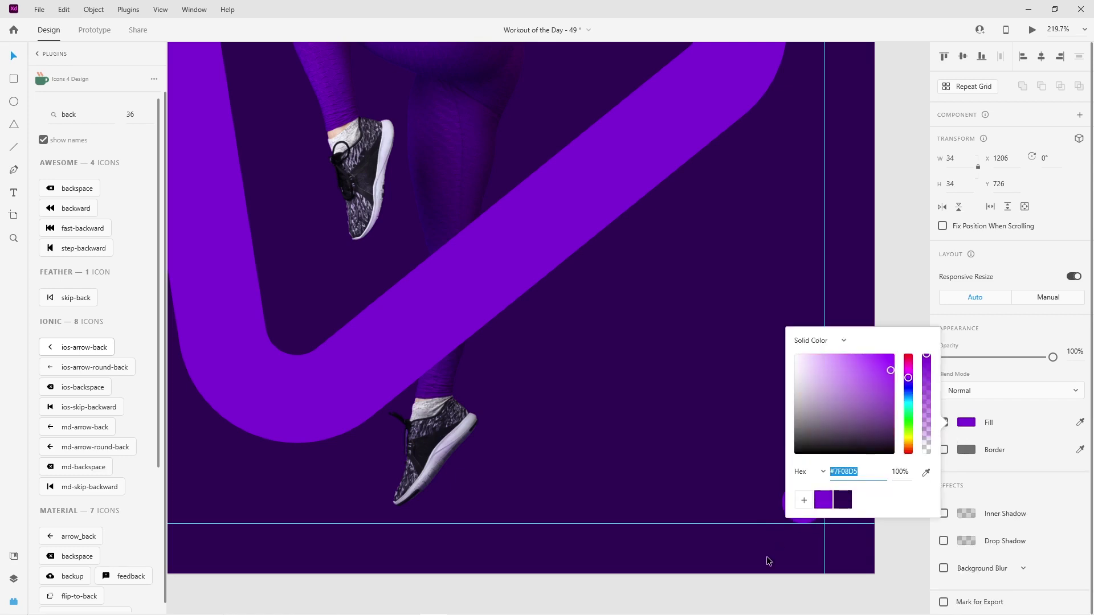
{"action": "key", "text": "Escape"}
{"action": "key", "text": "Escape"}
Insert the Material keyboard-backspace icon and place it at X 1179, Y 703, beside the purple circle
{"action": "scroll", "coordinate": [754, 511], "scroll_direction": "right", "scroll_amount": 3}
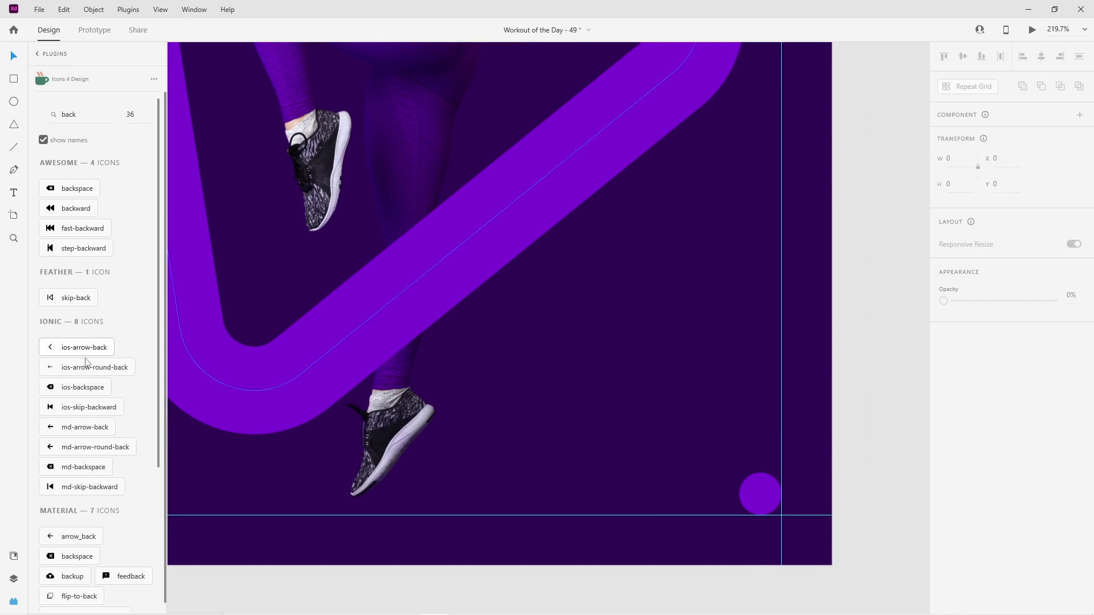
{"action": "scroll", "coordinate": [85, 362], "scroll_direction": "down", "scroll_amount": 3}
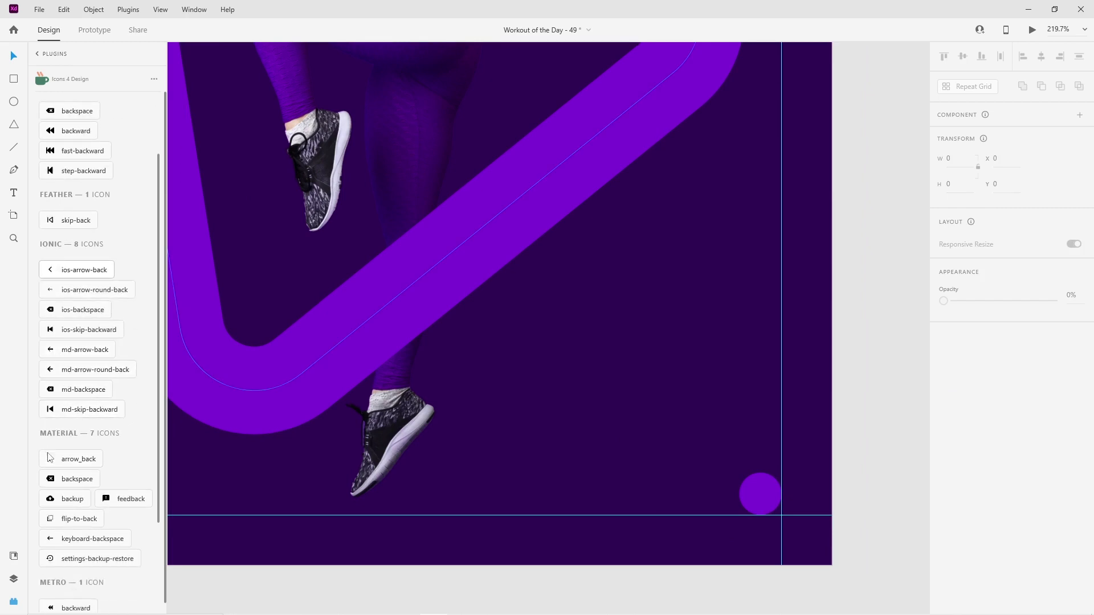
{"action": "scroll", "coordinate": [694, 465], "scroll_direction": "down", "scroll_amount": 4}
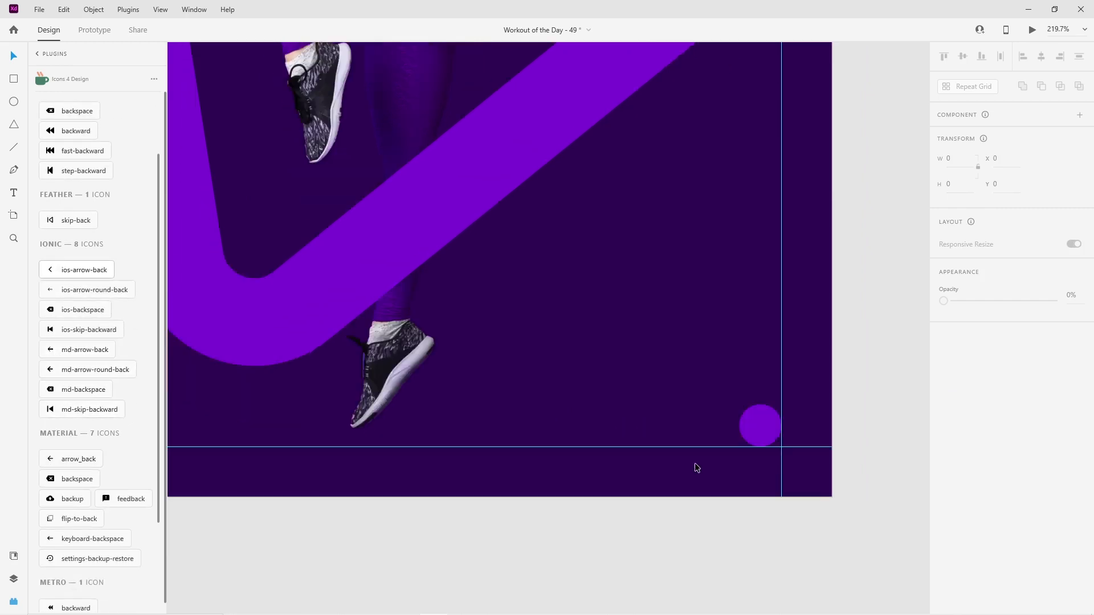
{"action": "key", "text": "ctrl+0"}
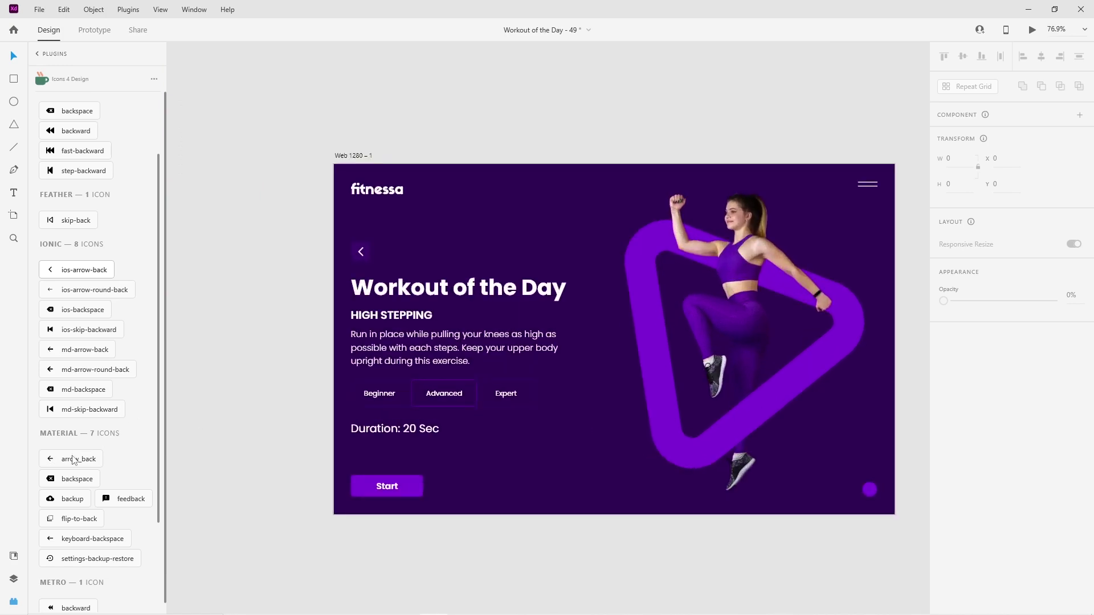
{"action": "left_click", "coordinate": [51, 538]}
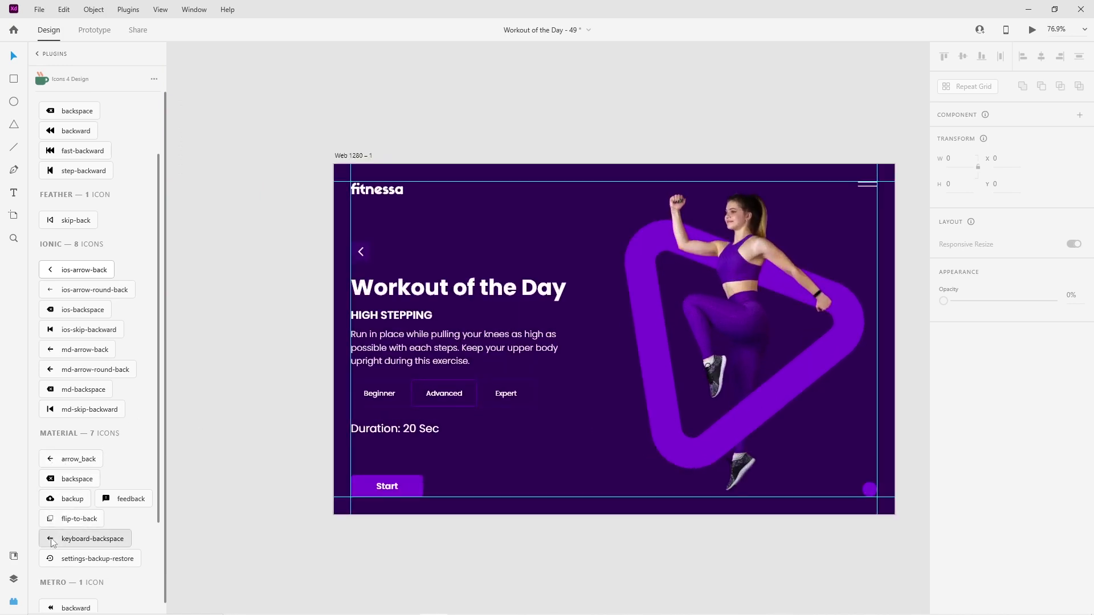
{"action": "left_click_drag", "start_coordinate": [339, 174], "coordinate": [857, 482]}
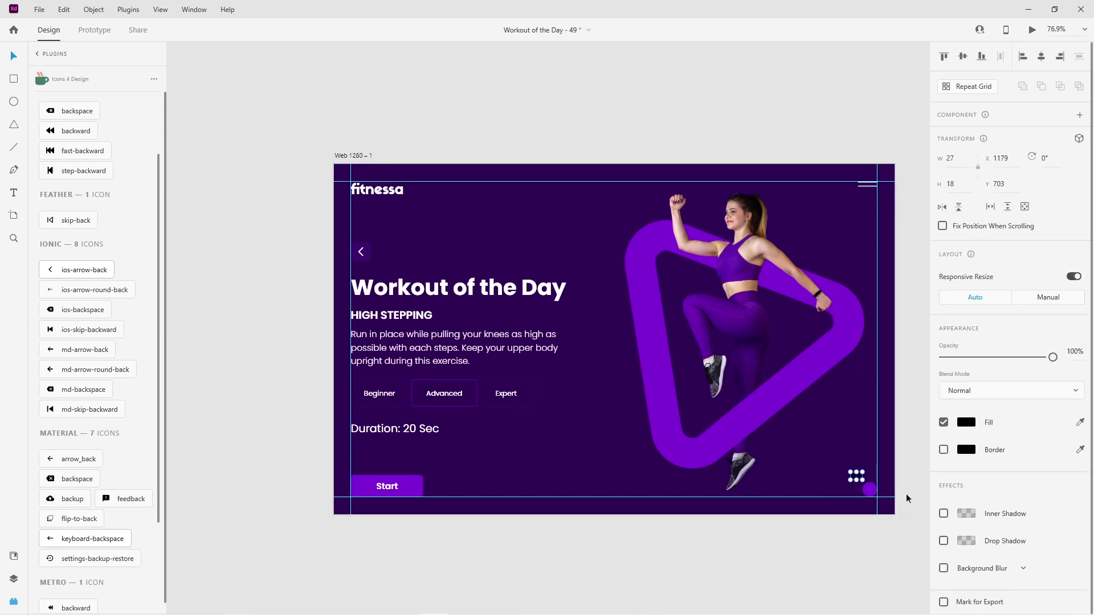
Fill the arrow icon with white and rotate it 180° so it points right
{"action": "scroll", "coordinate": [906, 493], "scroll_direction": "up", "scroll_amount": 6}
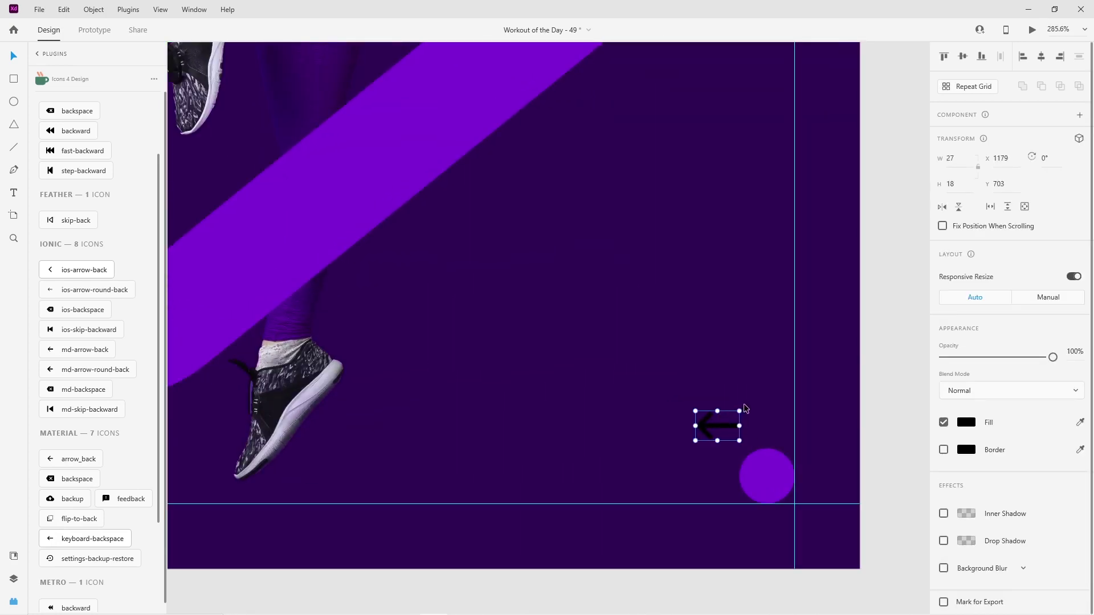
{"action": "left_click_drag", "start_coordinate": [744, 403], "coordinate": [676, 454]}
{"action": "left_click", "coordinate": [964, 427]}
{"action": "left_click_drag", "start_coordinate": [820, 412], "coordinate": [771, 313]}
{"action": "left_click", "coordinate": [877, 282]}
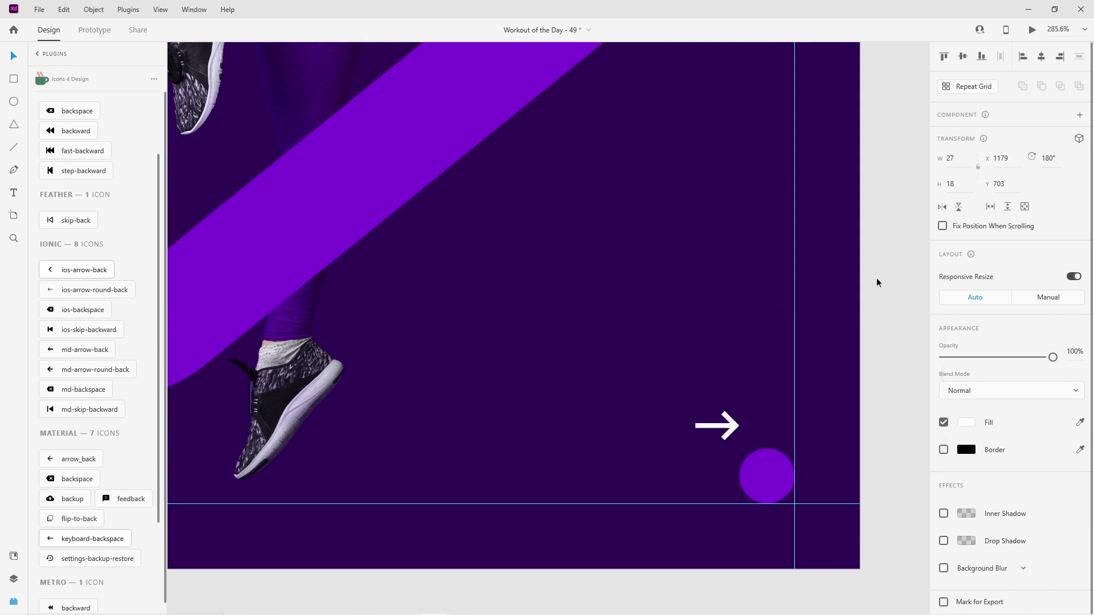
Scale the white arrow down to about 16.5 by 11 and center it on the purple circle
{"action": "left_click_drag", "start_coordinate": [734, 428], "coordinate": [781, 491]}
{"action": "left_click", "coordinate": [780, 465], "text": "shift"}
{"action": "left_click", "coordinate": [963, 57]}
{"action": "left_click", "coordinate": [881, 381]}
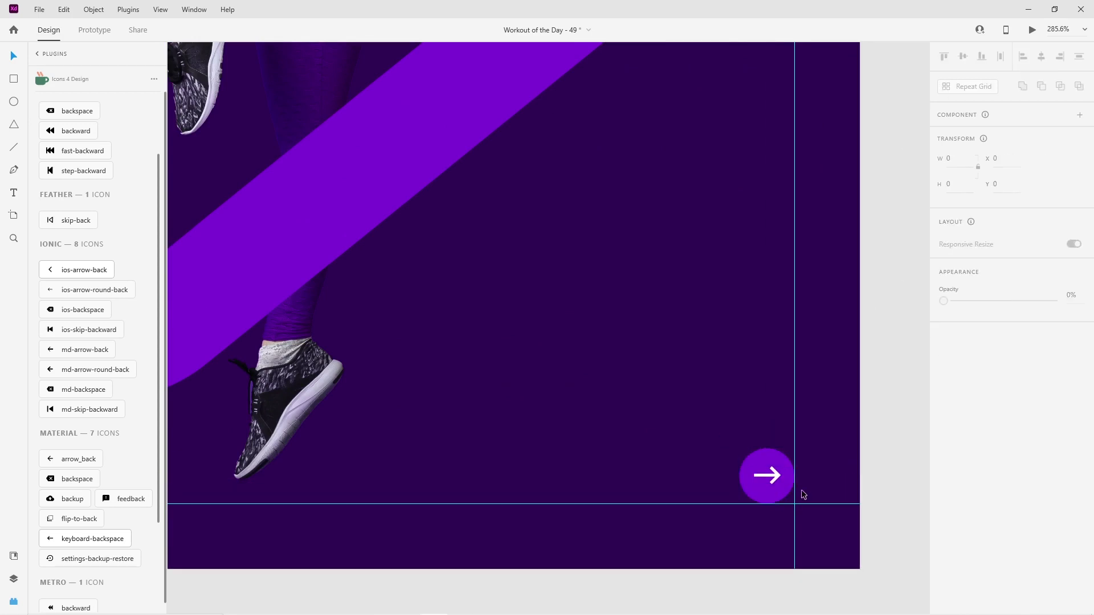
Group the white arrow and the purple circle into one next button
{"action": "left_click", "coordinate": [786, 481]}
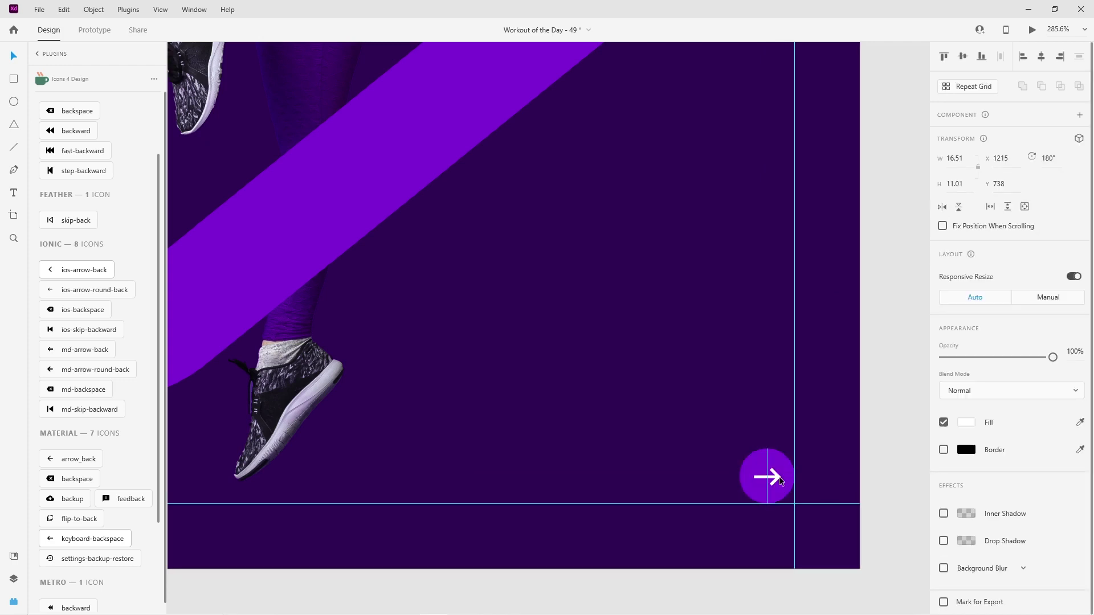
{"action": "left_click", "coordinate": [781, 459], "text": "shift"}
{"action": "key", "text": "ctrl+g"}
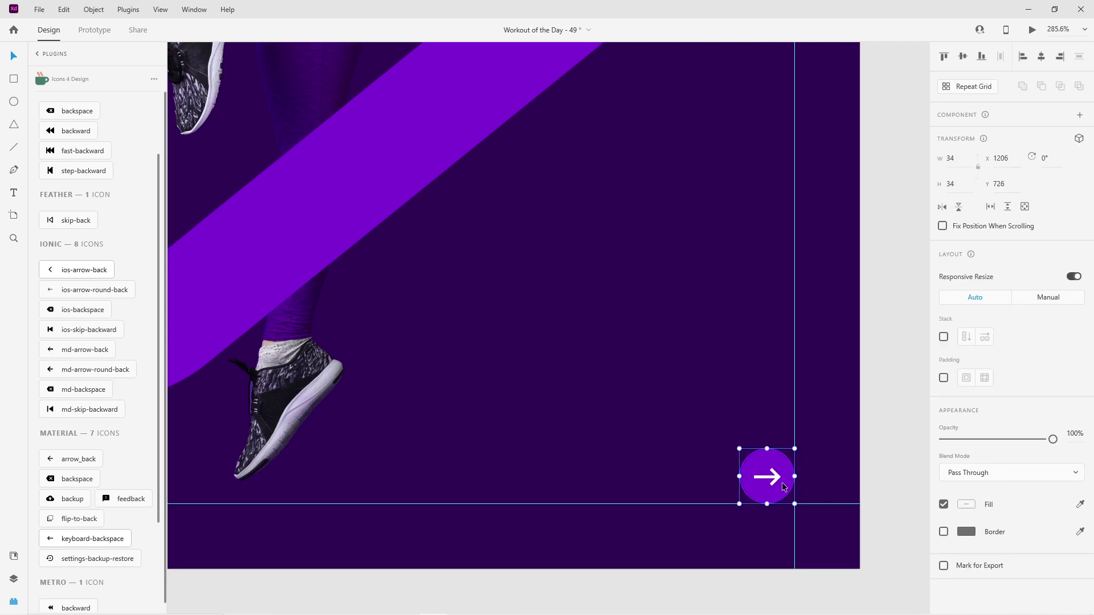
Place a horizontally flipped copy of the arrow button at X 1115, left of the original, and ungroup it
{"action": "left_click_drag", "start_coordinate": [793, 482], "coordinate": [660, 484]}
{"action": "left_click", "coordinate": [942, 207]}
{"action": "left_click_drag", "start_coordinate": [652, 472], "coordinate": [638, 472]}
{"action": "left_click", "coordinate": [649, 572]}
{"action": "right_click", "coordinate": [635, 500]}
{"action": "left_click", "coordinate": [646, 485]}
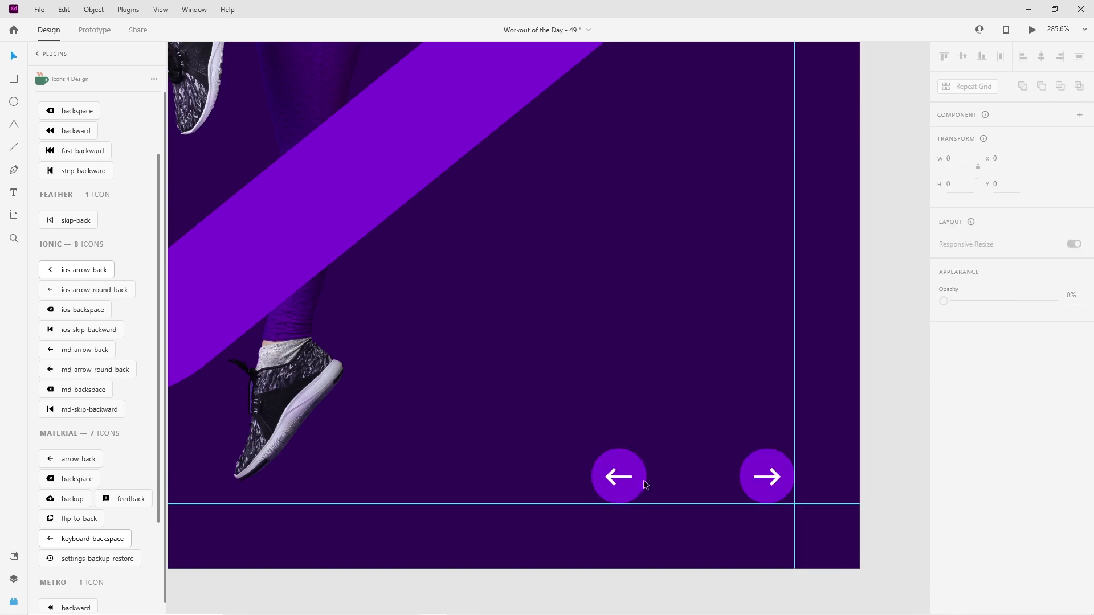
Turn the left arrow's circle into an outline with no fill and a thicker purple border
{"action": "left_click", "coordinate": [645, 484]}
{"action": "left_click", "coordinate": [944, 449]}
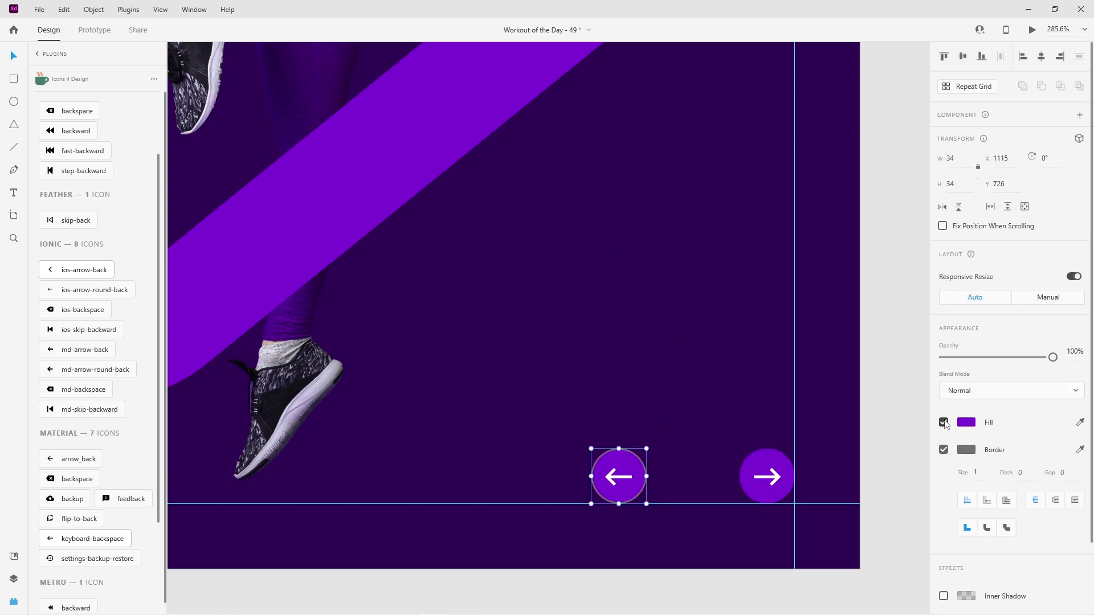
{"action": "left_click", "coordinate": [943, 422]}
{"action": "left_click", "coordinate": [978, 473]}
{"action": "left_click", "coordinate": [967, 449]}
{"action": "left_click", "coordinate": [826, 519]}
Add the text "1/15" and position it between the two arrow buttons at X 1158, Y 729
{"action": "left_click", "coordinate": [682, 593]}
{"action": "left_click_drag", "start_coordinate": [681, 594], "coordinate": [711, 591]}
{"action": "key", "text": "t"}
{"action": "left_click", "coordinate": [724, 460]}
{"action": "type", "text": "1/15"}
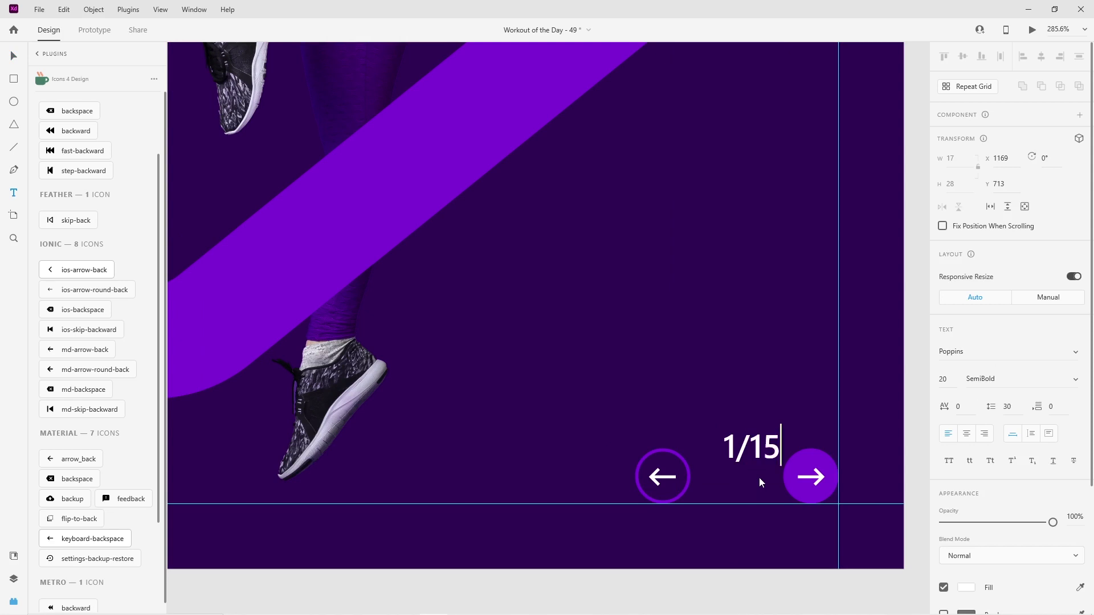
{"action": "key", "text": "Escape"}
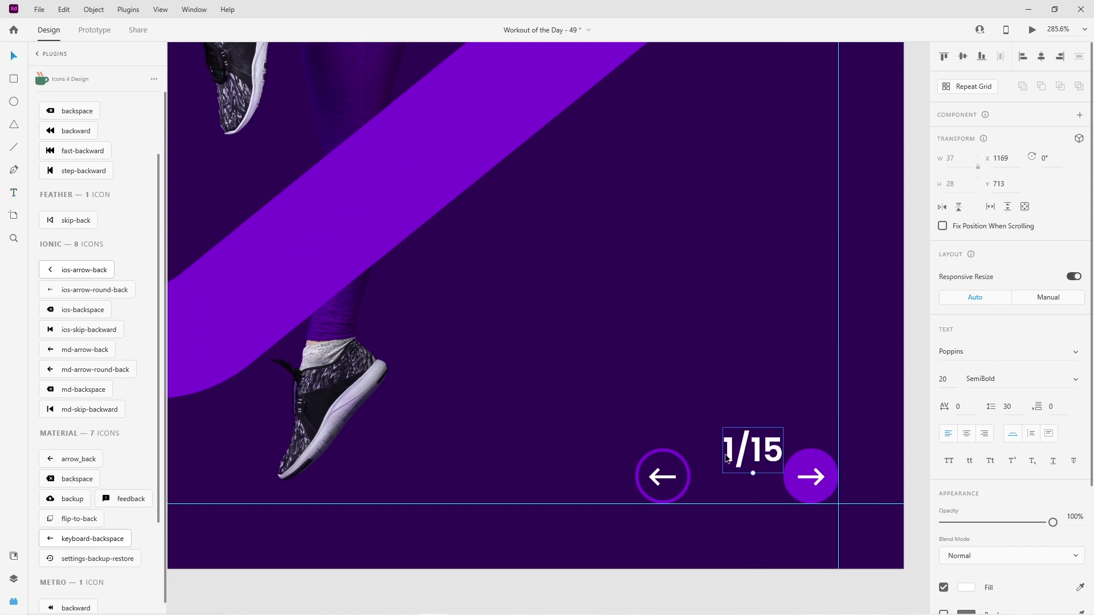
{"action": "left_click_drag", "start_coordinate": [764, 454], "coordinate": [746, 481]}
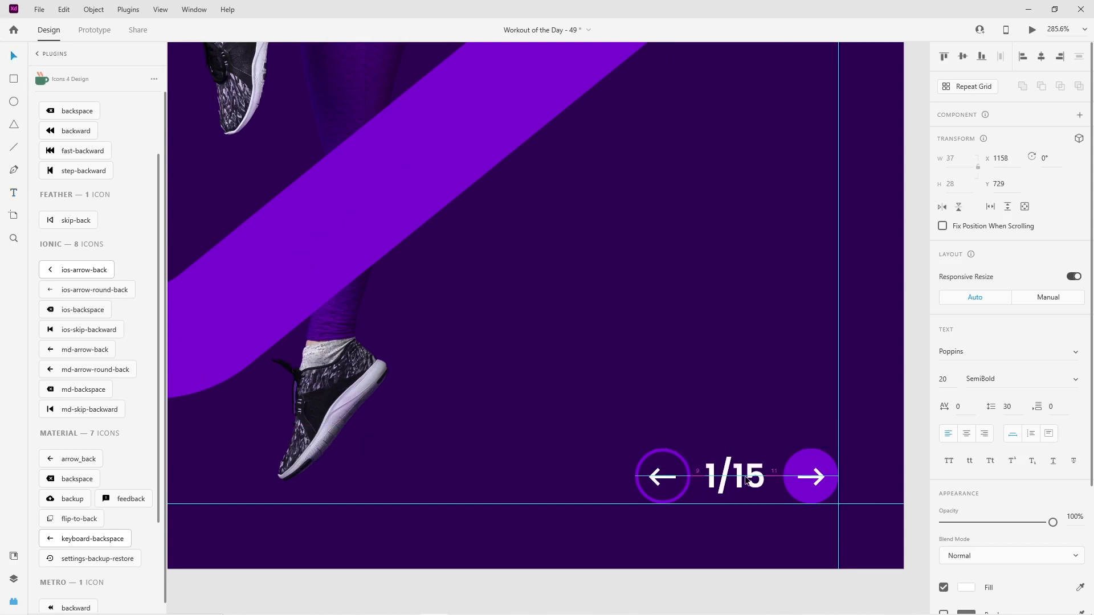
Shift the left arrow button farther left and recenter the 1/15 label between both buttons at X 1151
{"action": "left_click_drag", "start_coordinate": [673, 539], "coordinate": [625, 458]}
{"action": "key", "text": "shift+Left"}
{"action": "key", "text": "shift+Left"}
{"action": "key", "text": "shift+Right"}
{"action": "key", "text": "Left"}
{"action": "key", "text": "Left"}
{"action": "key", "text": "Left"}
{"action": "key", "text": "Left"}
{"action": "key", "text": "Left"}
{"action": "key", "text": "Left"}
{"action": "key", "text": "Left"}
{"action": "key", "text": "Left"}
{"action": "key", "text": "Left"}
{"action": "left_click_drag", "start_coordinate": [731, 479], "coordinate": [721, 479]}
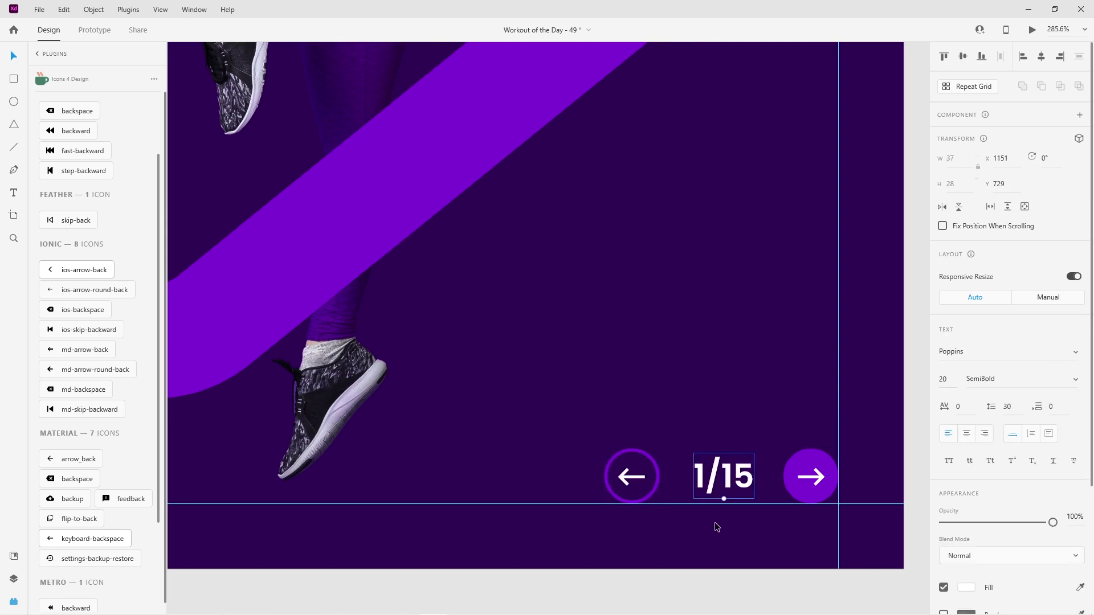
{"action": "key", "text": "Escape"}
Hide the layout guides and view the whole page
{"action": "scroll", "coordinate": [723, 526], "scroll_direction": "down", "scroll_amount": 10}
{"action": "scroll", "coordinate": [722, 525], "scroll_direction": "up", "scroll_amount": 3}
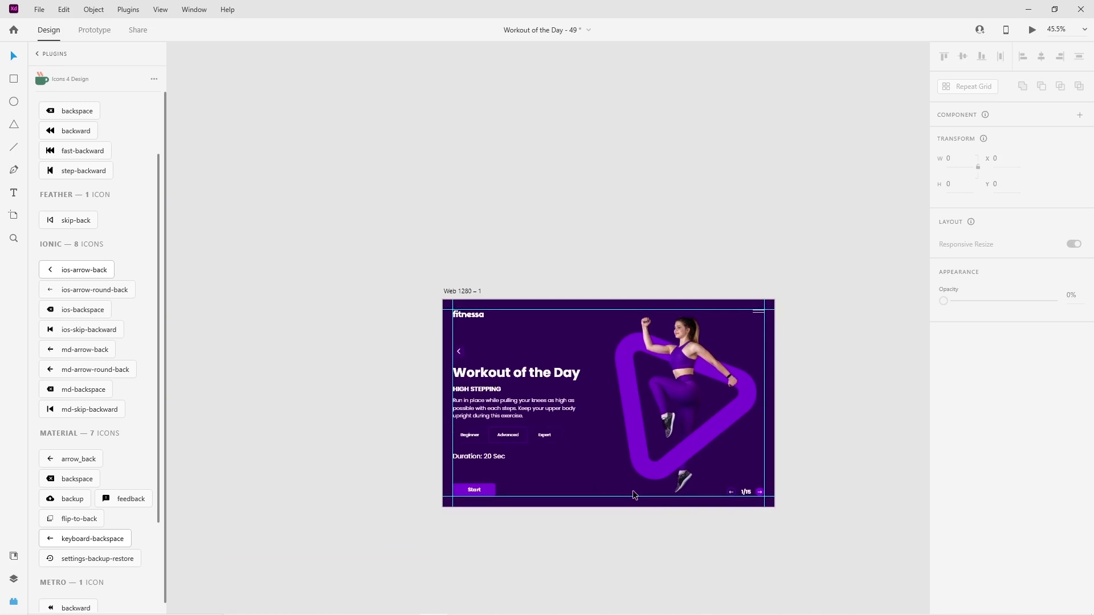
{"action": "key", "text": "ctrl+'"}
{"action": "key", "text": "ctrl+'"}
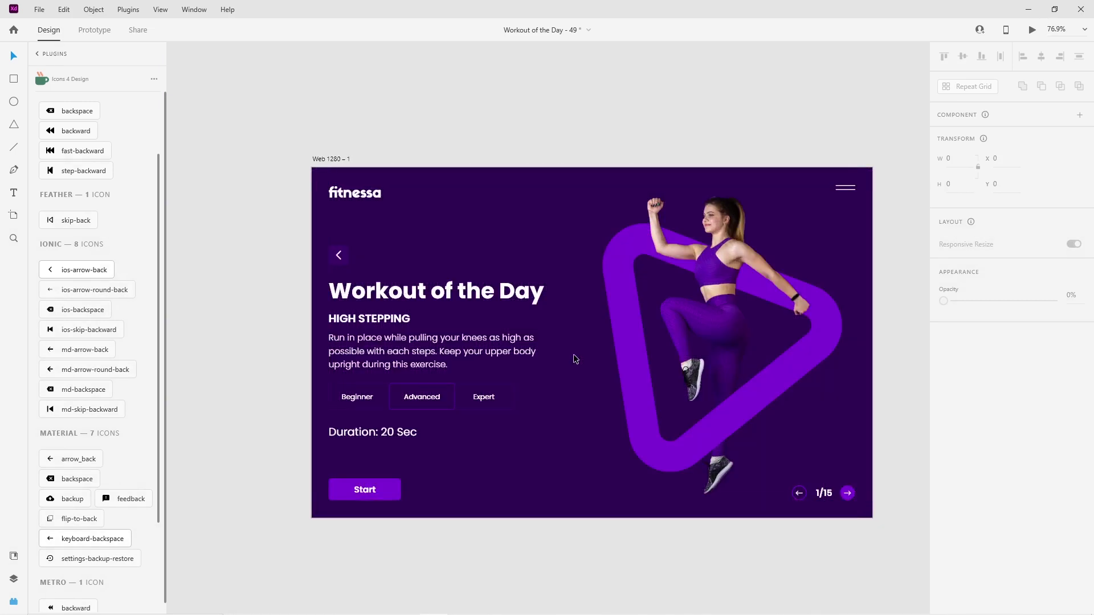
Export the Web 1280 – 1 artboard as a PNG for Design into the Daily Workout folder
{"action": "left_click", "coordinate": [330, 160]}
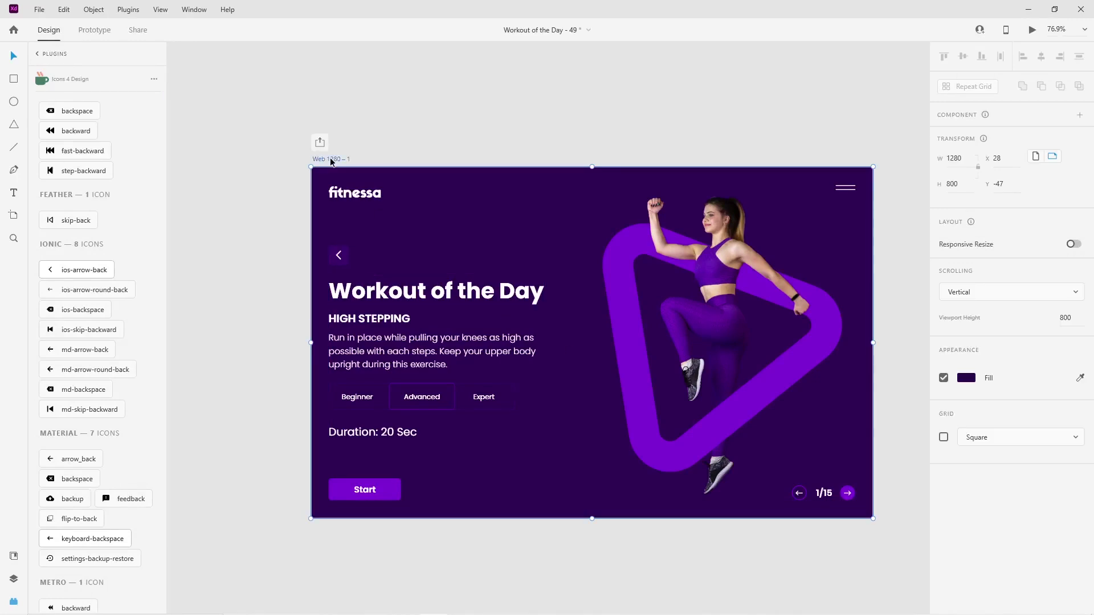
{"action": "key", "text": "ctrl+e"}
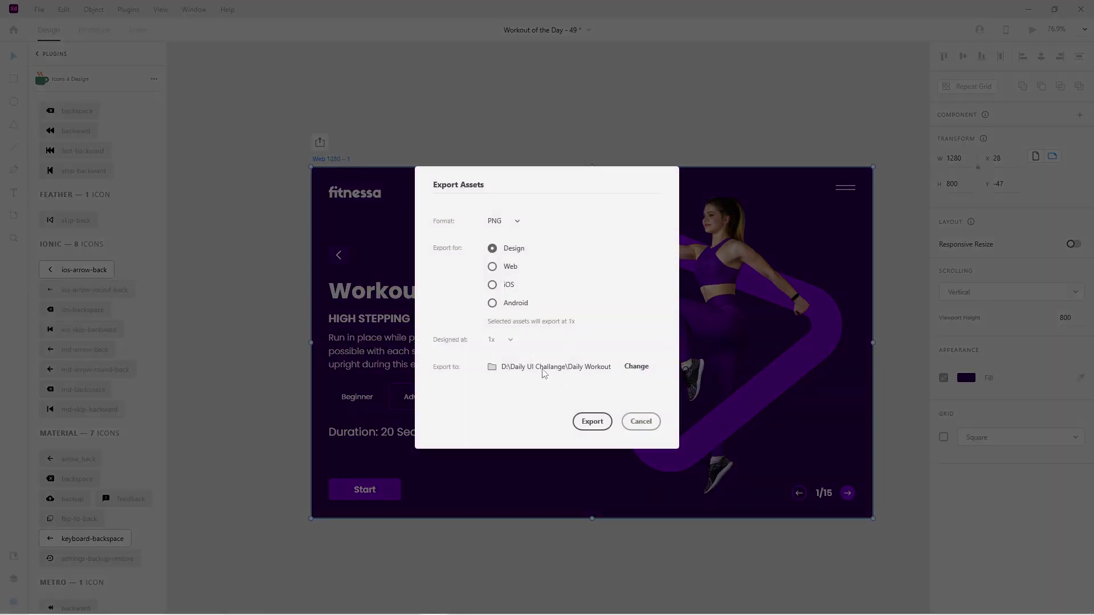
{"action": "left_click", "coordinate": [593, 422]}
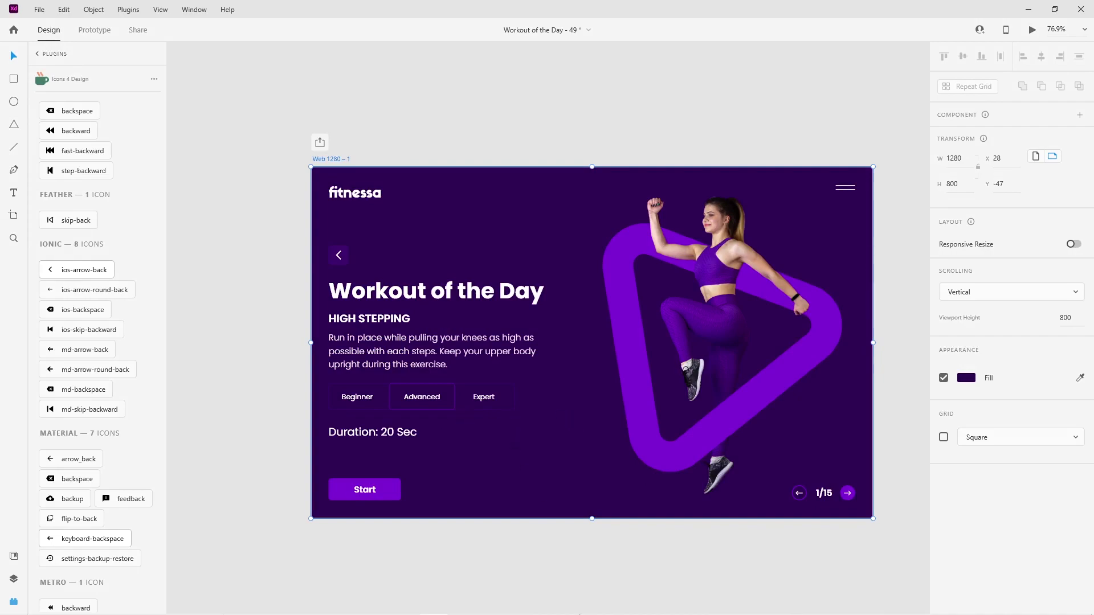
Switch to Chrome and open the HP Elitebook Dragonfly Mockups page from the ls.graphics device mockups collection
{"action": "left_click", "coordinate": [527, 608]}
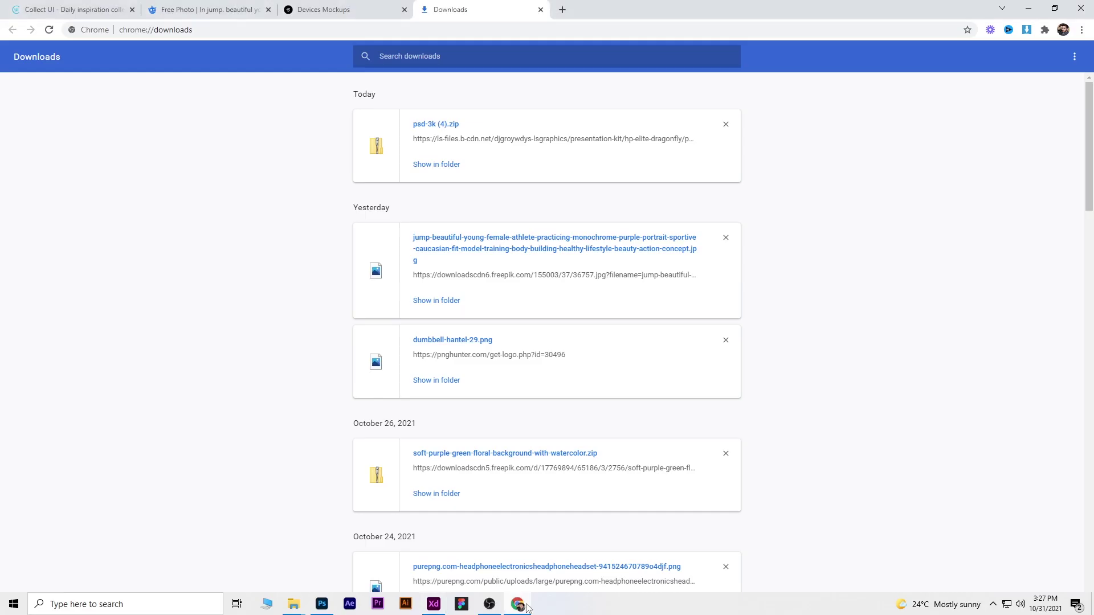
{"action": "left_click", "coordinate": [320, 9]}
{"action": "mouse_move", "coordinate": [330, 54]}
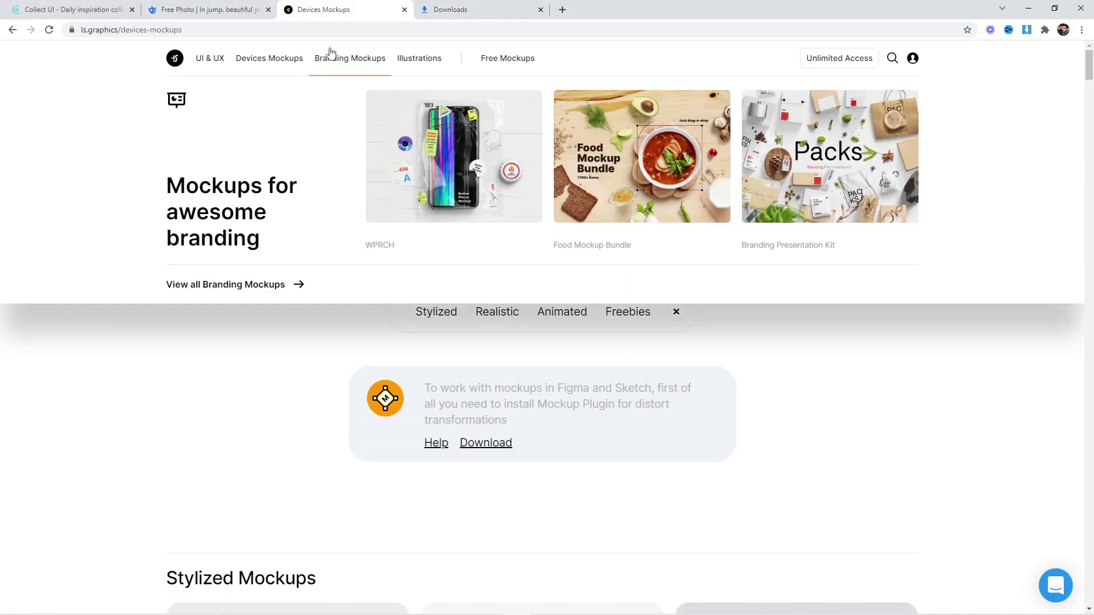
{"action": "mouse_move", "coordinate": [264, 61]}
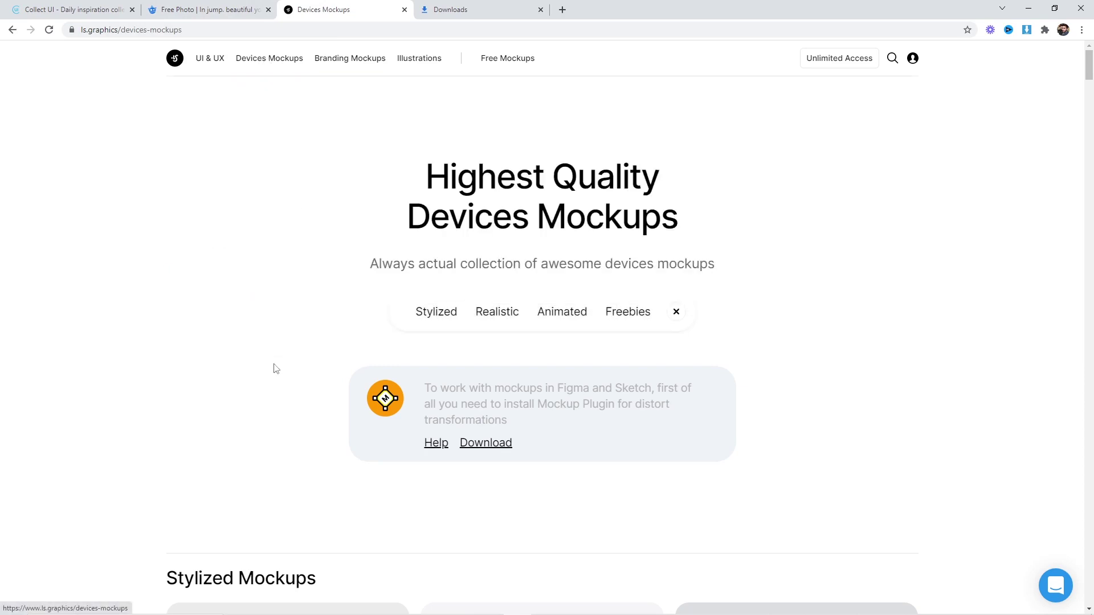
{"action": "scroll", "coordinate": [343, 350], "scroll_direction": "down", "scroll_amount": 10}
{"action": "scroll", "coordinate": [344, 350], "scroll_direction": "down", "scroll_amount": 14}
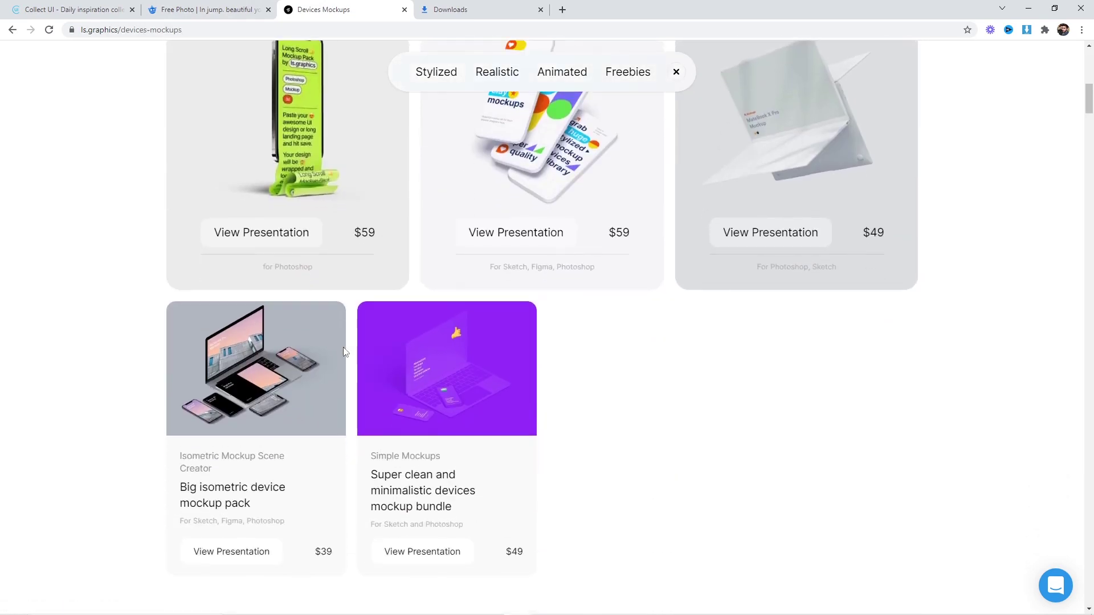
{"action": "scroll", "coordinate": [543, 332], "scroll_direction": "down", "scroll_amount": 11}
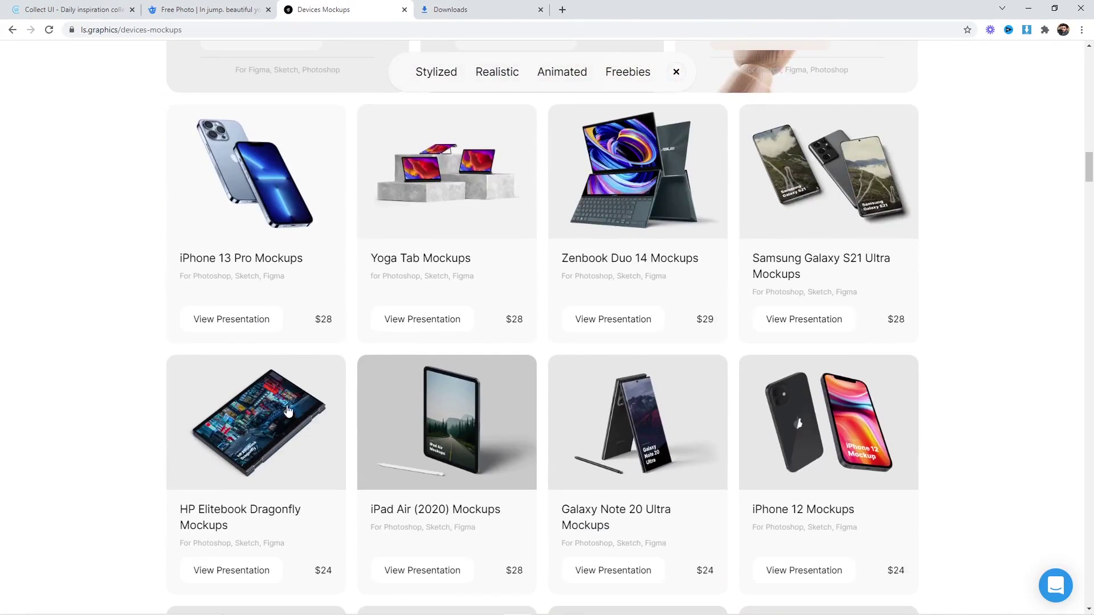
{"action": "left_click", "coordinate": [288, 410]}
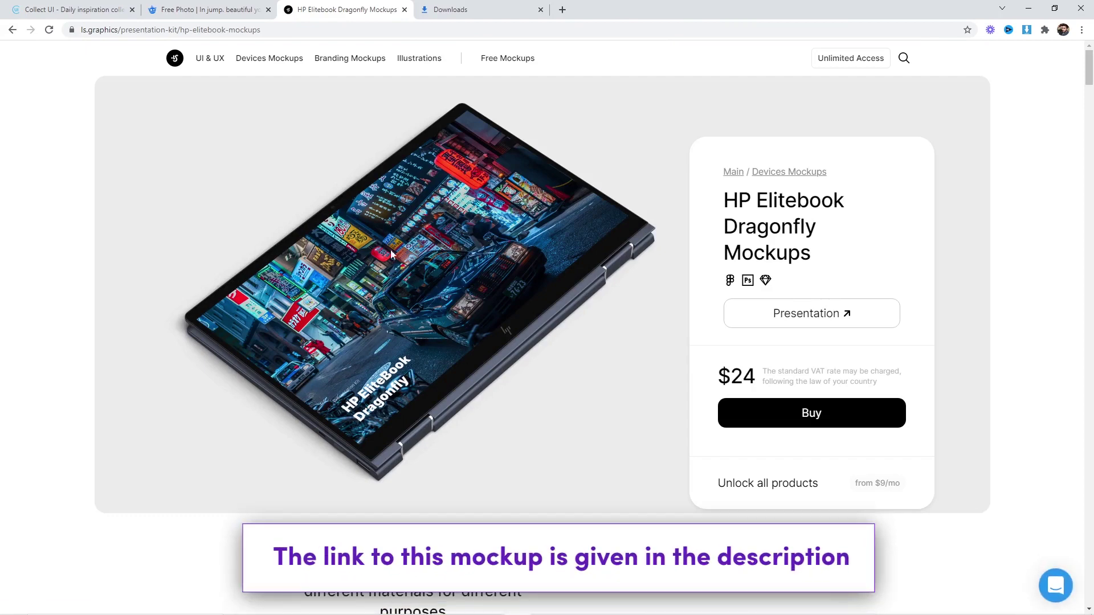
Examine the HP Elitebook Dragonfly mockup previews in the Clay, Dark Clay and Official Color variants
{"action": "scroll", "coordinate": [384, 265], "scroll_direction": "down", "scroll_amount": 10}
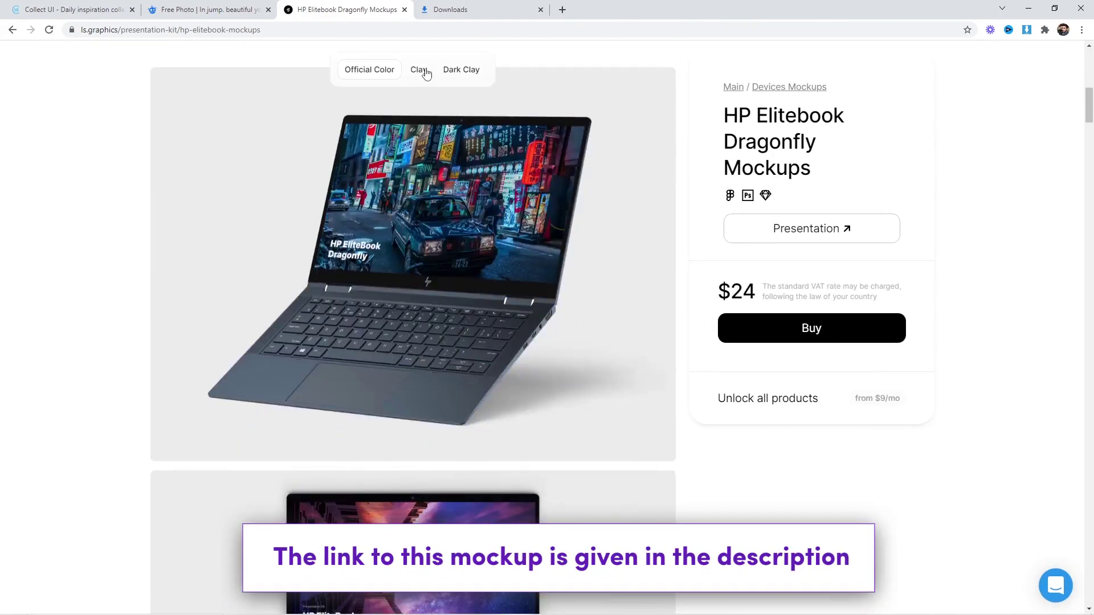
{"action": "left_click", "coordinate": [418, 71]}
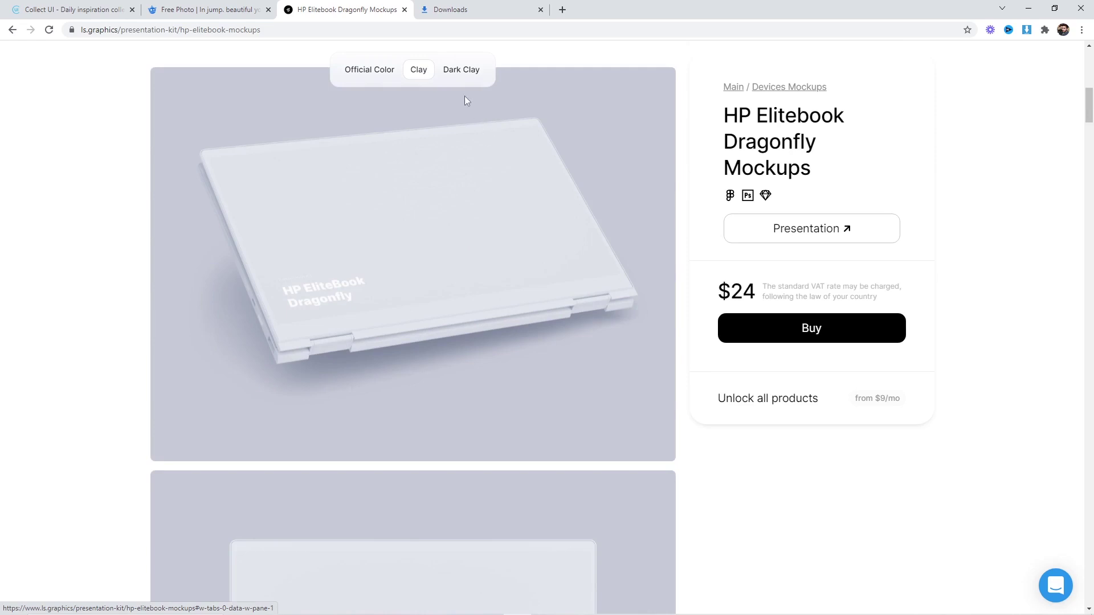
{"action": "left_click", "coordinate": [461, 71]}
{"action": "scroll", "coordinate": [496, 203], "scroll_direction": "down", "scroll_amount": 3}
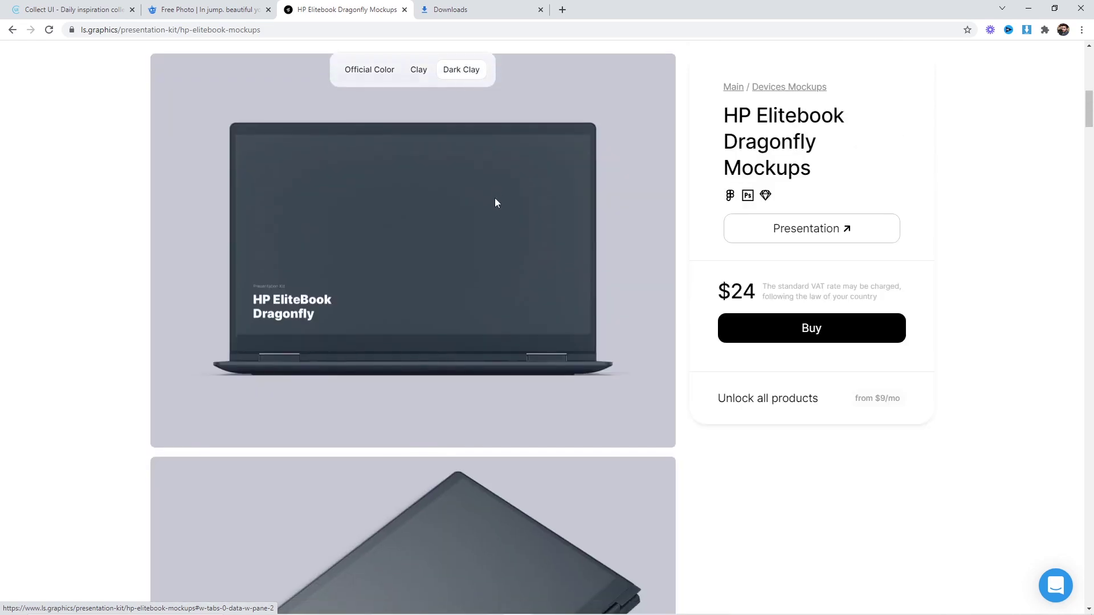
{"action": "scroll", "coordinate": [496, 203], "scroll_direction": "up", "scroll_amount": 3}
{"action": "left_click", "coordinate": [369, 70]}
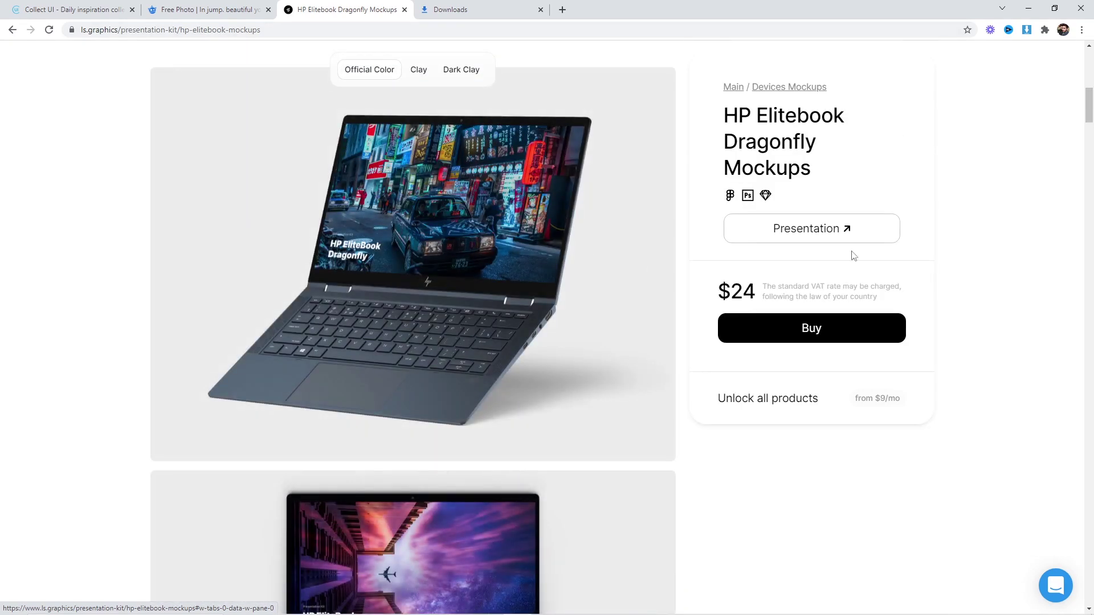
{"action": "mouse_move", "coordinate": [1088, 123]}
{"action": "left_mouse_down"}
{"action": "mouse_move", "coordinate": [1089, 225]}
{"action": "mouse_move", "coordinate": [1077, 265]}
{"action": "mouse_move", "coordinate": [1069, 248]}
{"action": "mouse_move", "coordinate": [1086, 256]}
{"action": "mouse_move", "coordinate": [1090, 405]}
{"action": "mouse_move", "coordinate": [1074, 110]}
{"action": "left_mouse_up"}
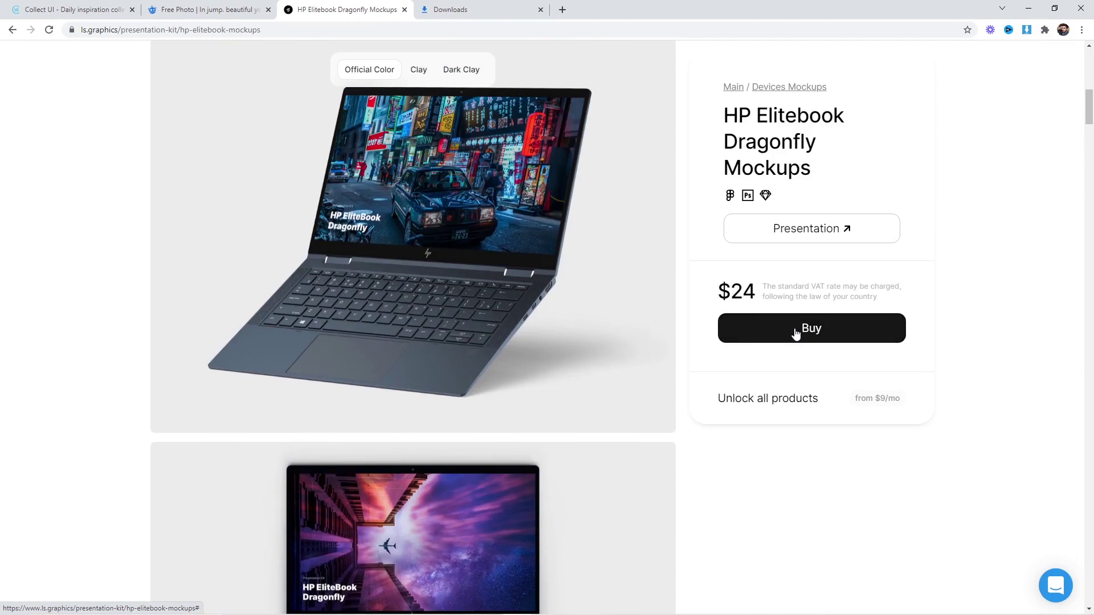
Open the mockup file 003.psd in Photoshop from the Files folder of the downloaded psd-3k (4) archive
{"action": "mouse_move", "coordinate": [294, 604]}
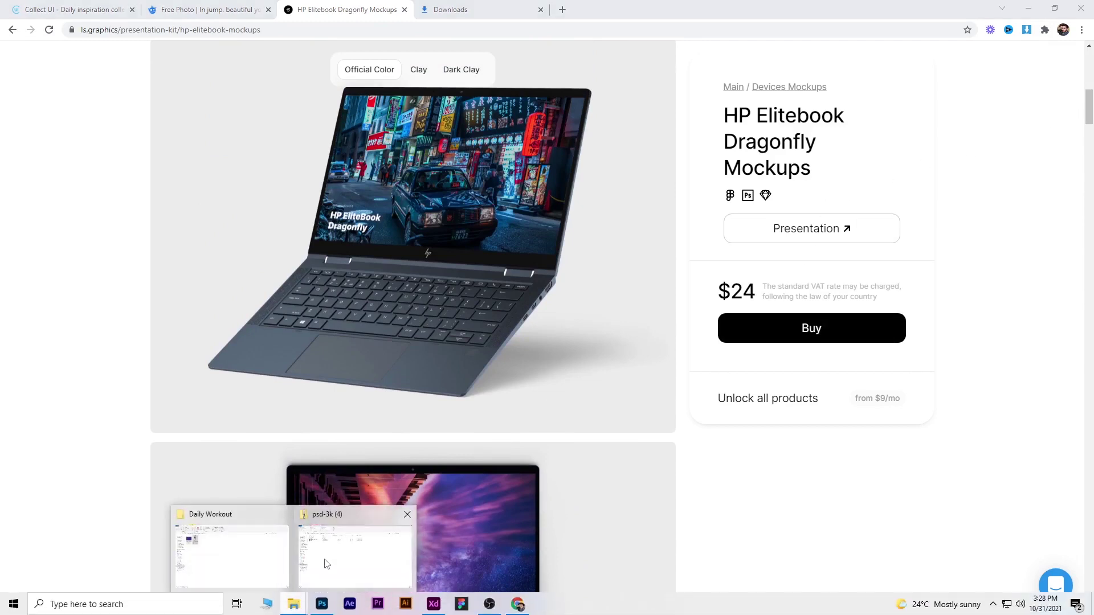
{"action": "left_click", "coordinate": [327, 564]}
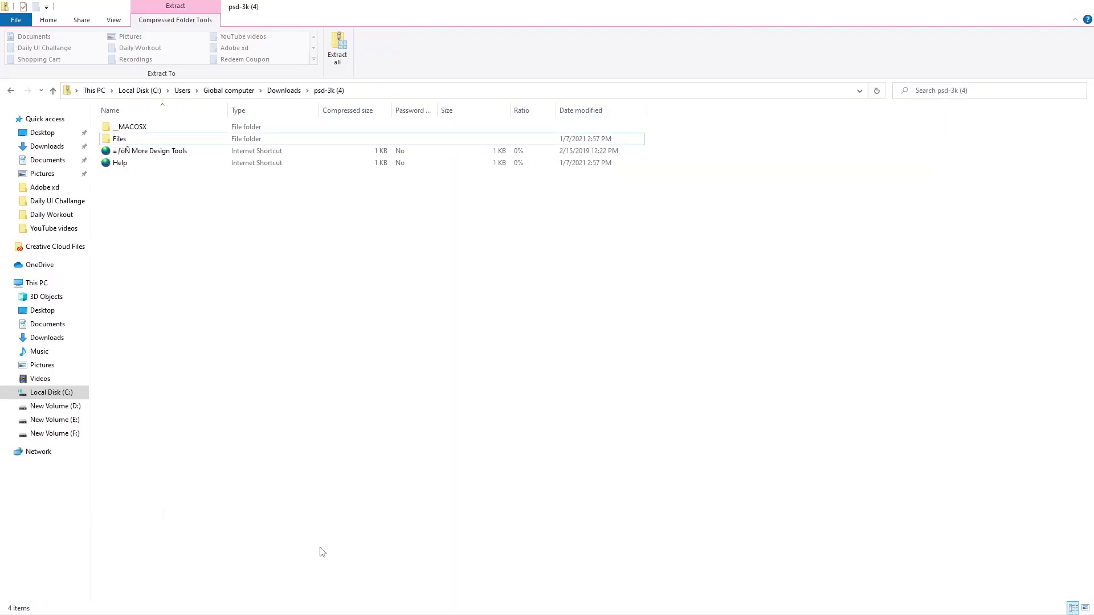
{"action": "double_click", "coordinate": [123, 140]}
{"action": "double_click", "coordinate": [134, 148]}
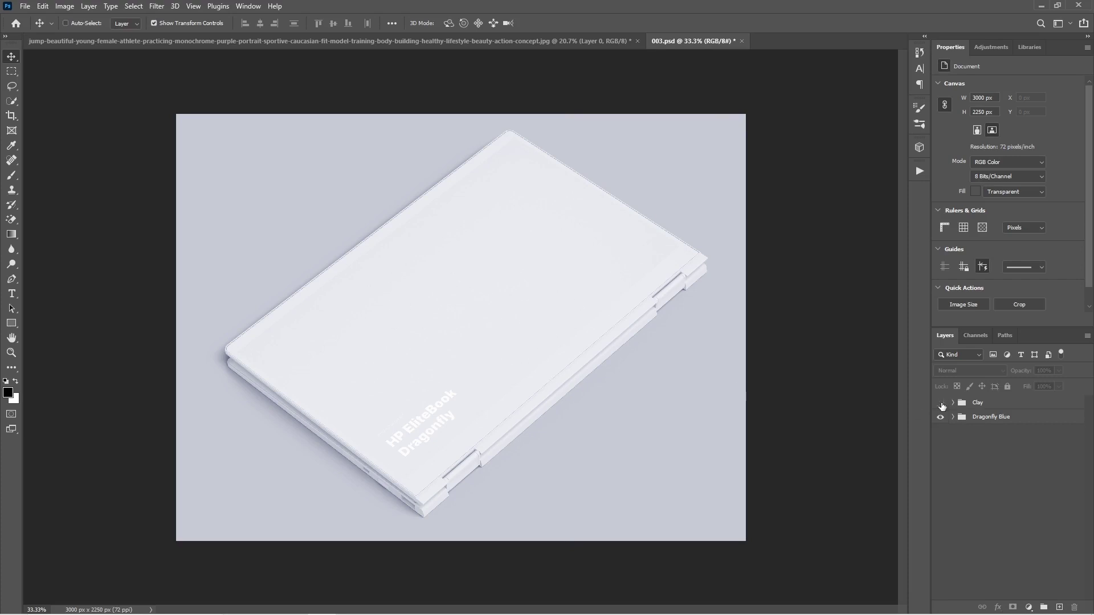
Hide the Clay group and open the contents of the Change This smart object in the Dragonfly Blue group
{"action": "left_click", "coordinate": [941, 404]}
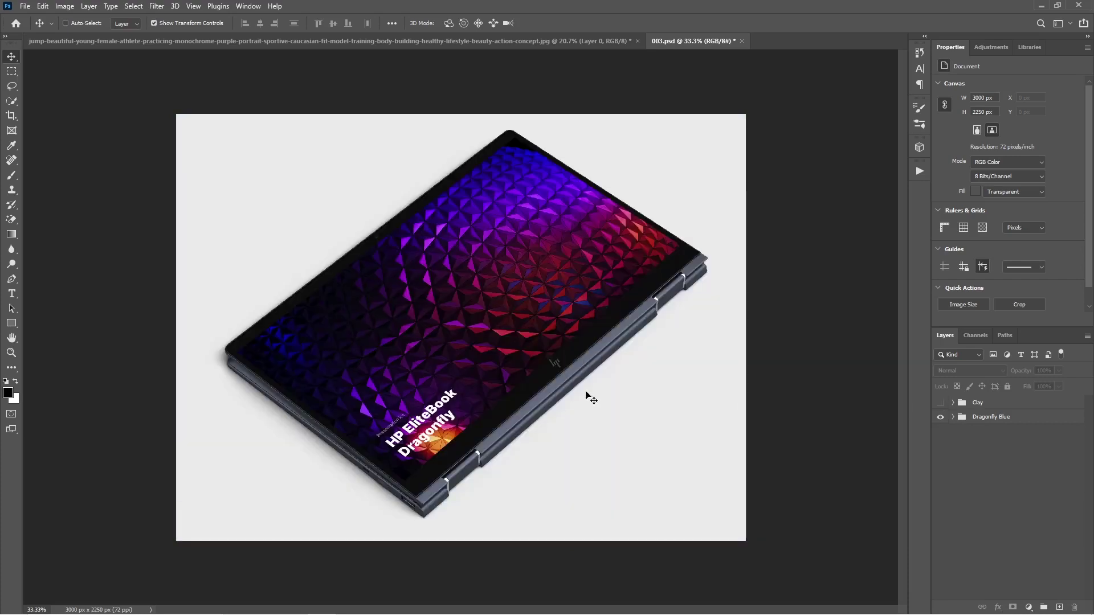
{"action": "left_click", "coordinate": [951, 418]}
{"action": "double_click", "coordinate": [974, 436]}
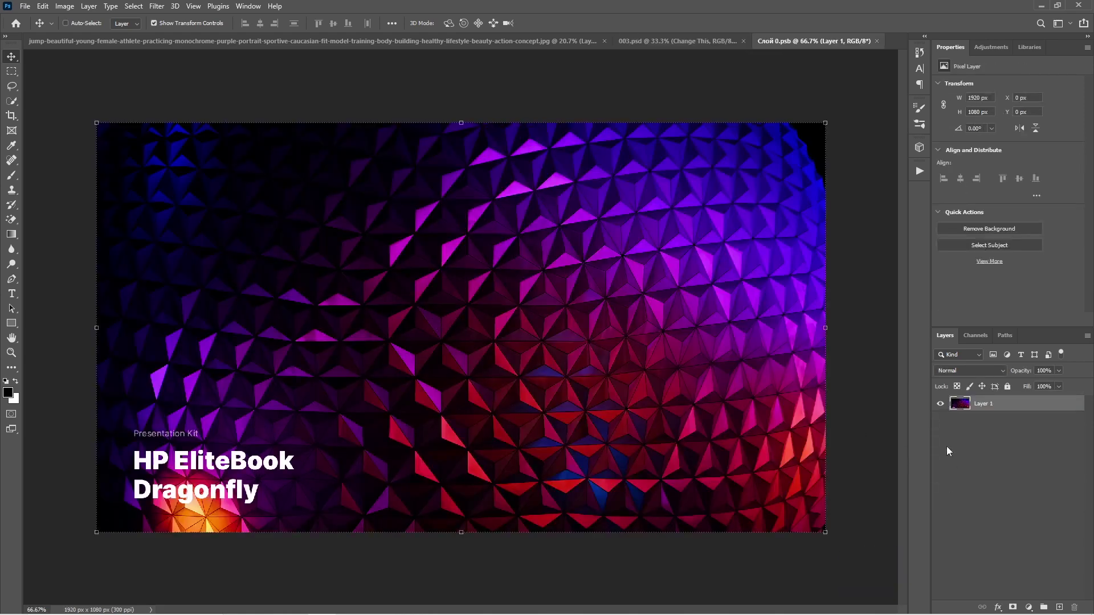
Replace the smart object's sample image with the exported Web 1280 – 1 PNG, stretched to the full 1920 × 1080 px canvas, and save and close it
{"action": "left_click", "coordinate": [940, 405]}
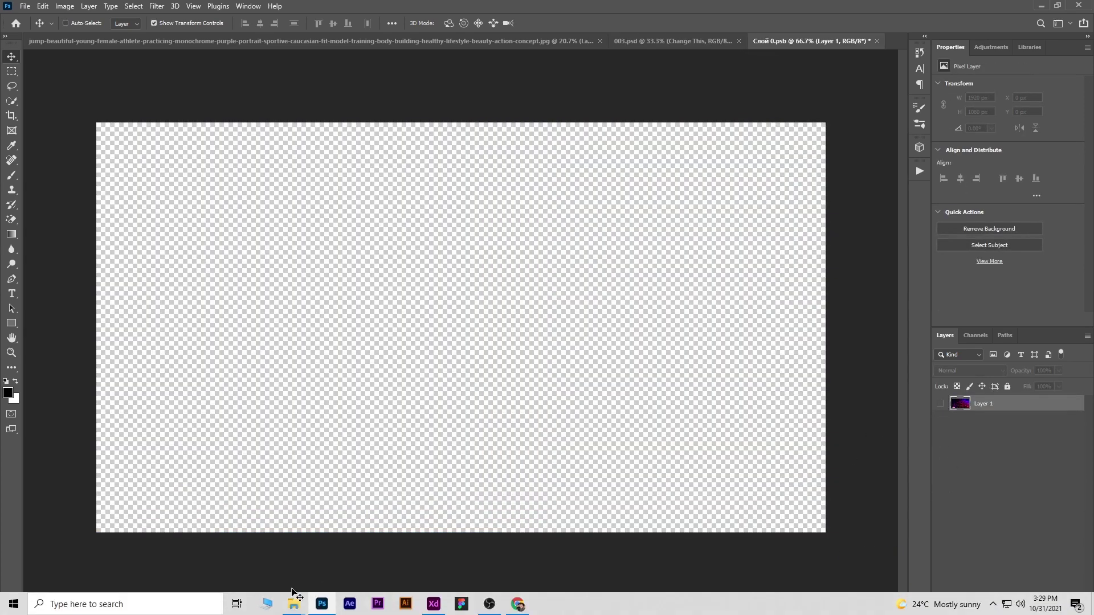
{"action": "mouse_move", "coordinate": [293, 604]}
{"action": "left_click", "coordinate": [231, 555]}
{"action": "left_click_drag", "start_coordinate": [253, 146], "coordinate": [519, 379]}
{"action": "left_click_drag", "start_coordinate": [792, 331], "coordinate": [826, 328]}
{"action": "left_click_drag", "start_coordinate": [136, 330], "coordinate": [98, 333]}
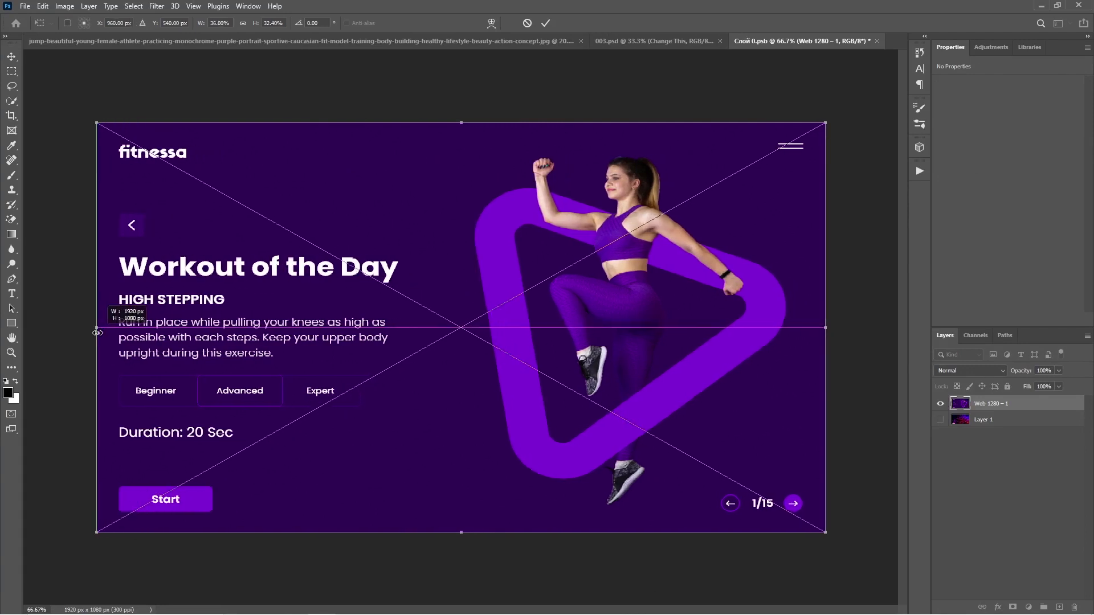
{"action": "left_click", "coordinate": [545, 23]}
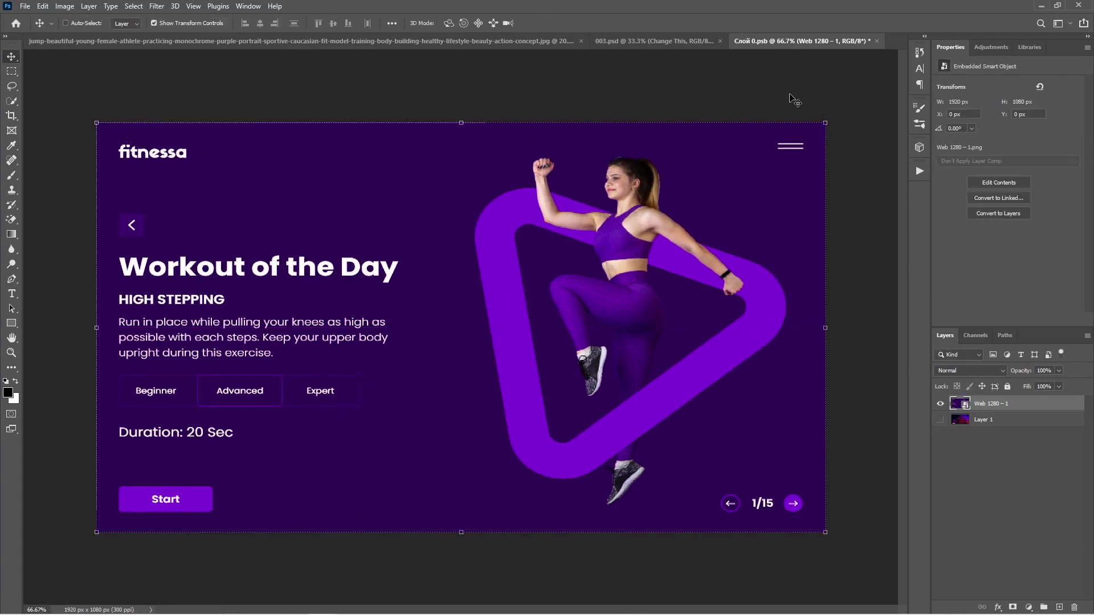
{"action": "left_click", "coordinate": [878, 41]}
{"action": "left_click", "coordinate": [498, 235]}
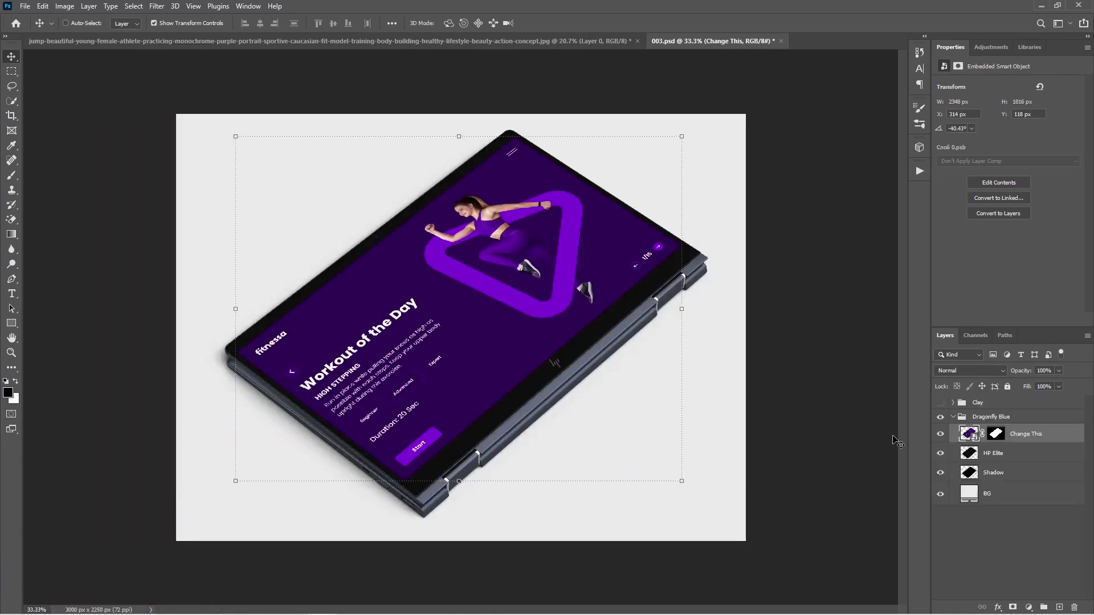
Add a purple Color Overlay to the mockup's BG layer in Normal blend mode at 100% opacity
{"action": "left_click", "coordinate": [970, 495]}
{"action": "left_click", "coordinate": [997, 607]}
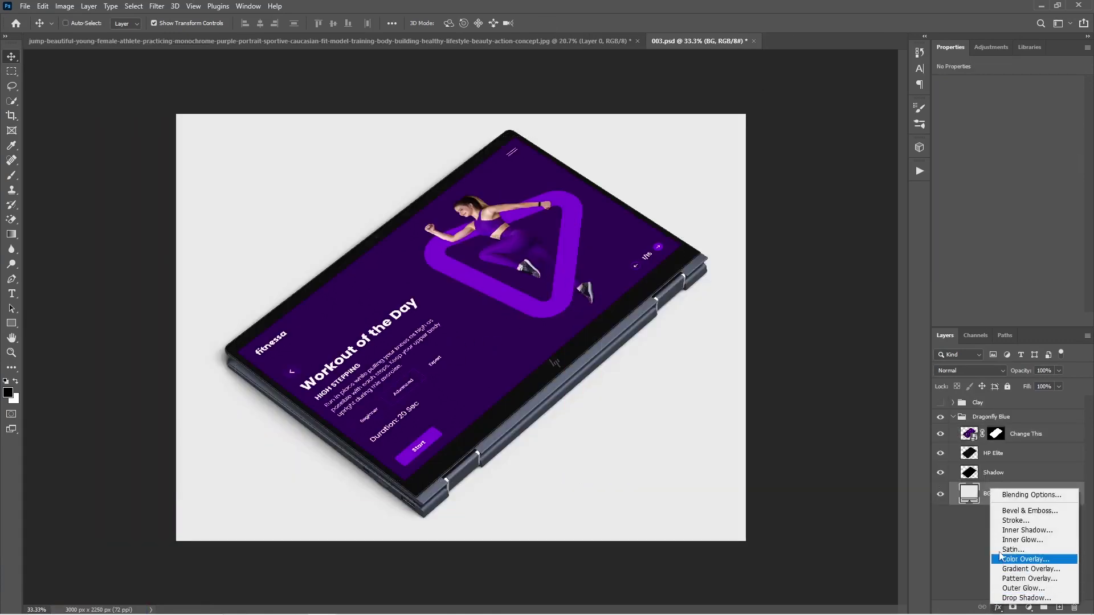
{"action": "left_click", "coordinate": [1021, 561]}
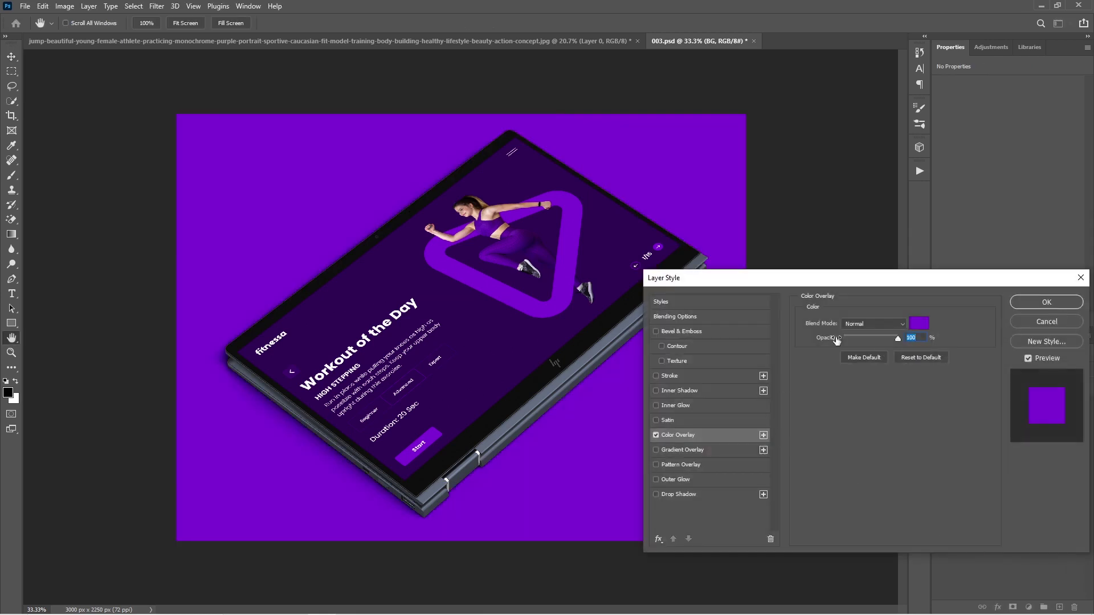